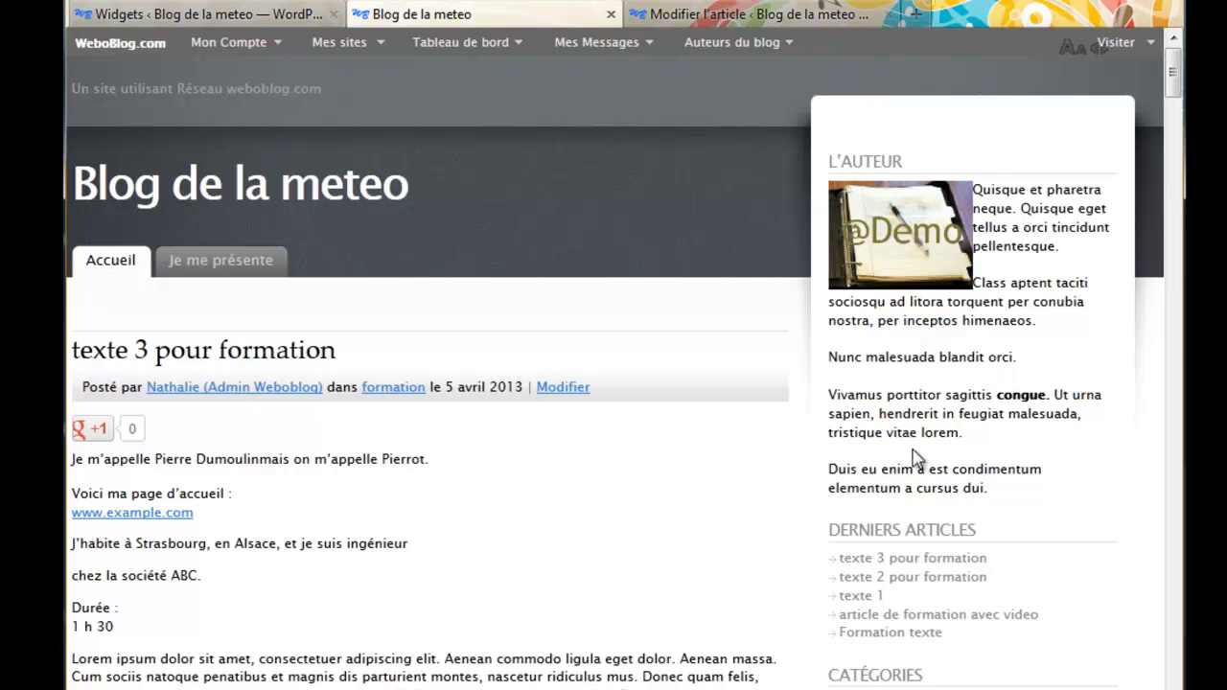
Switch to the 'Modifier l'article' tab to show the widget photo post editor
{"action": "left_click", "coordinate": [726, 17]}
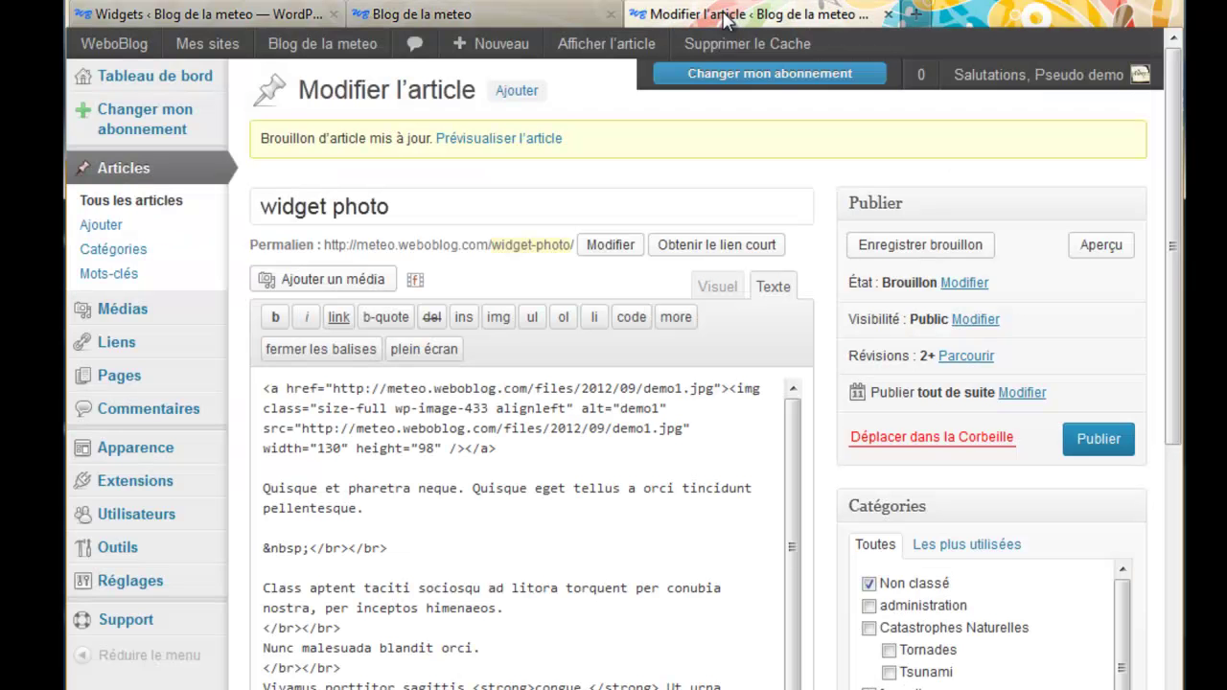
In the Visuel view, add 'Pour m'écrire Cliquez ICI' two lines below 'dui.' and select 'Cliquez ICI'
{"action": "left_click", "coordinate": [717, 287]}
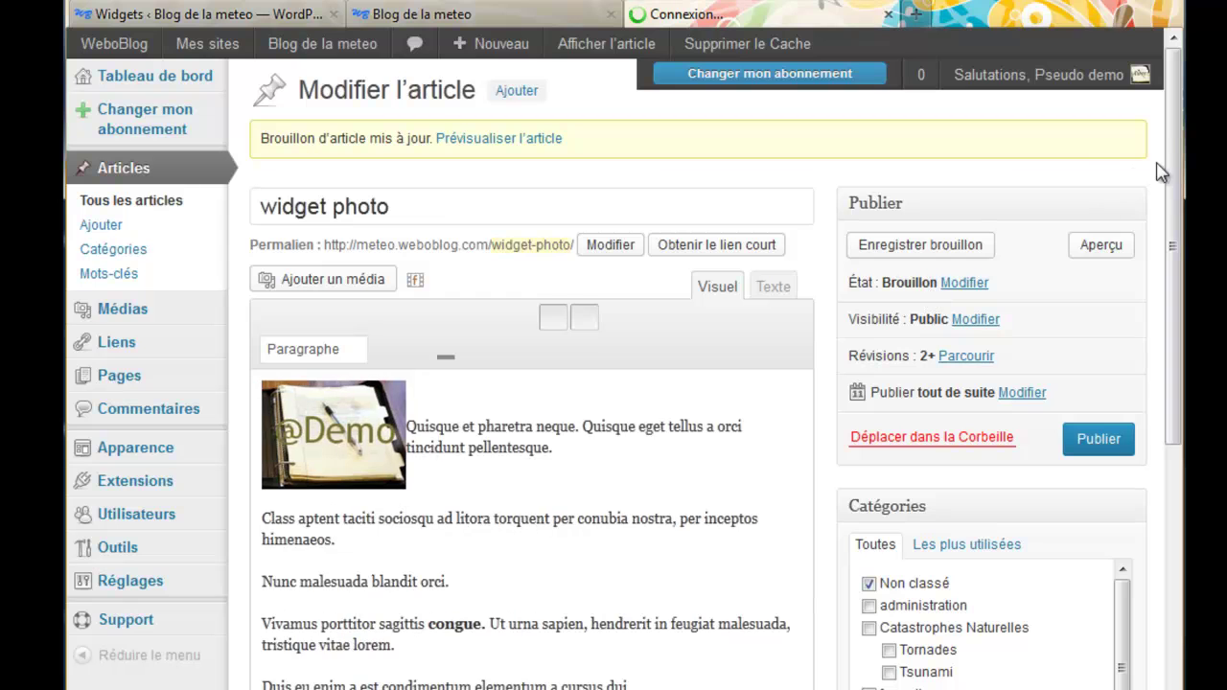
{"action": "left_click_drag", "start_coordinate": [1176, 168], "coordinate": [1174, 257]}
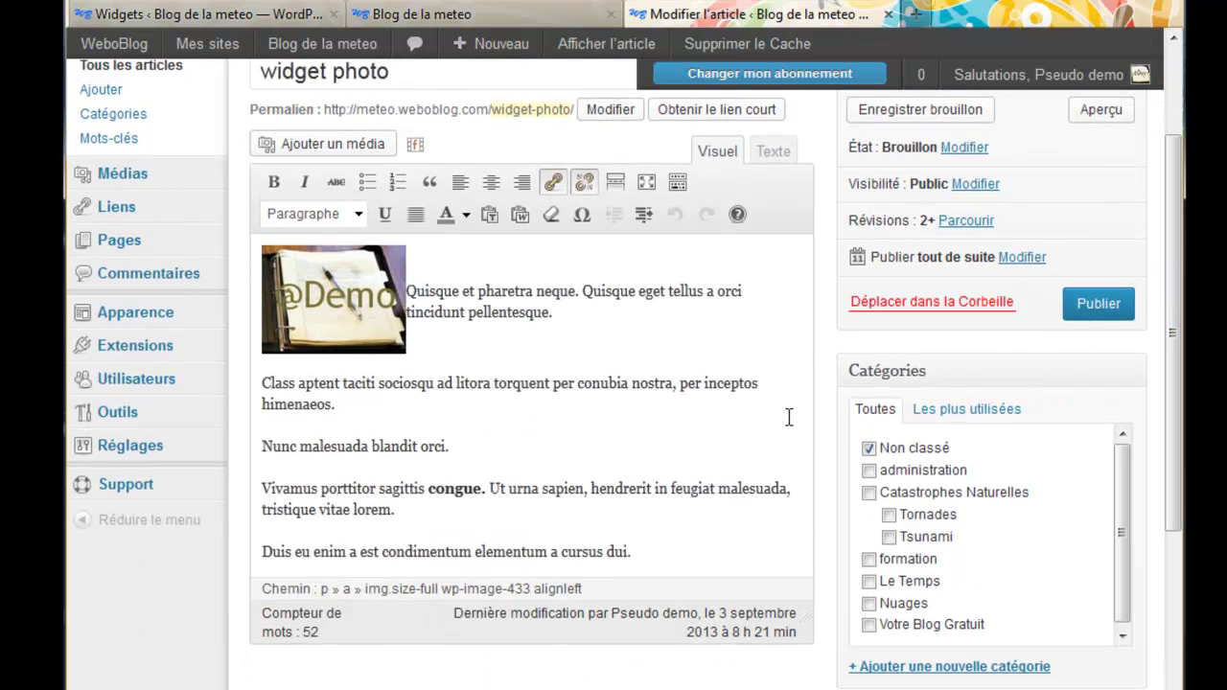
{"action": "left_click", "coordinate": [643, 551]}
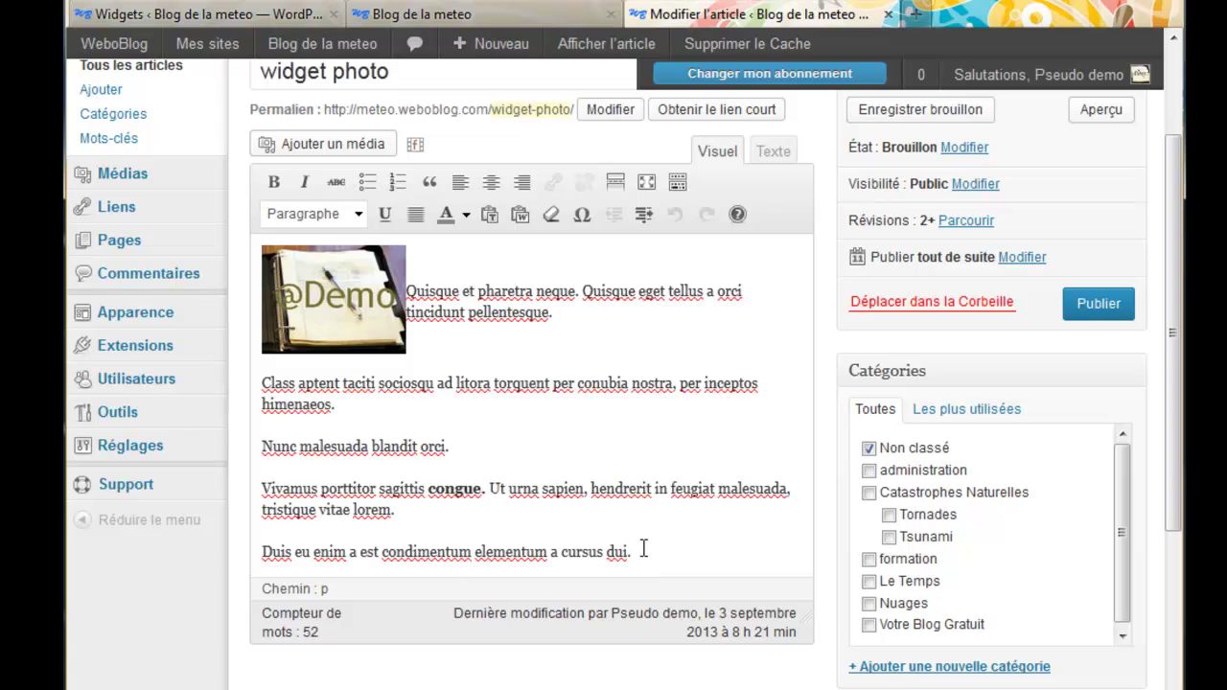
{"action": "key", "text": "Return"}
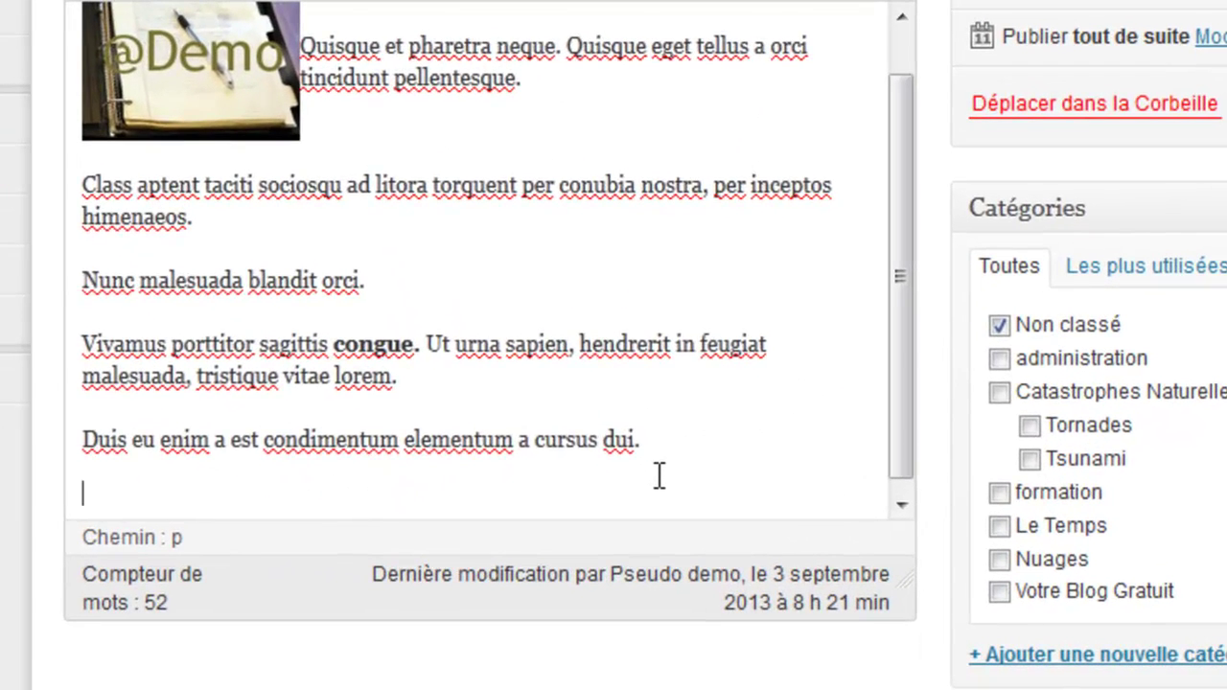
{"action": "key", "text": "Return"}
{"action": "type", "text": "Pou"}
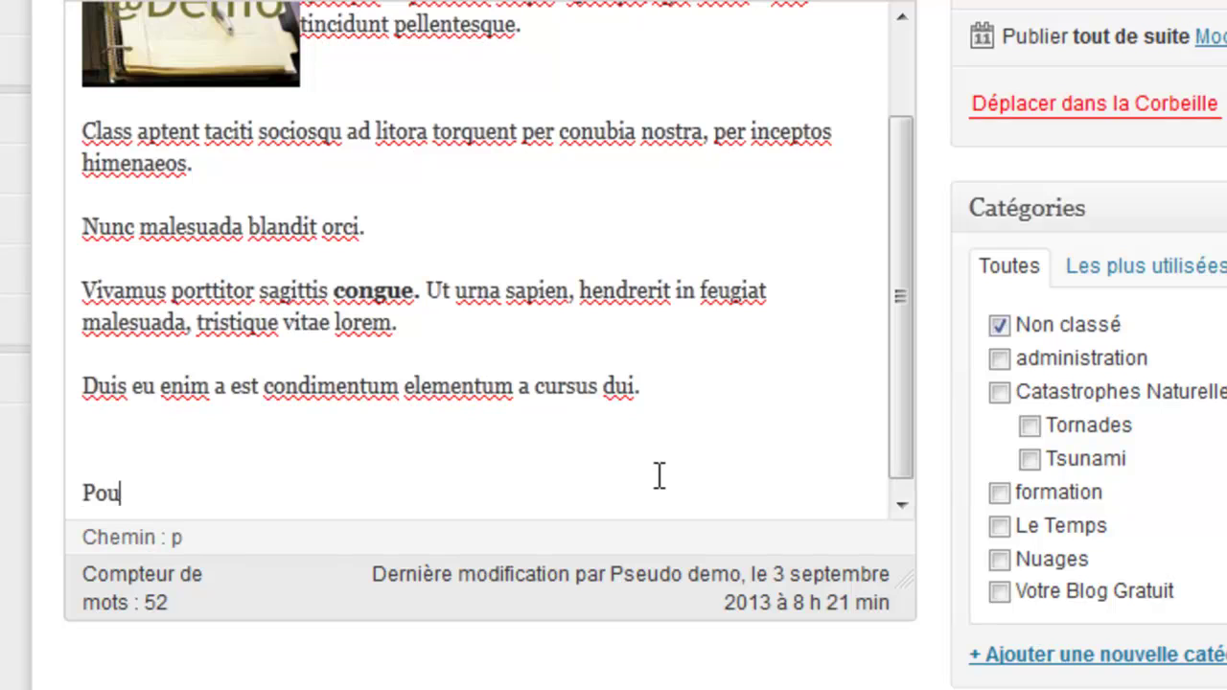
{"action": "type", "text": "r m'écrire "}
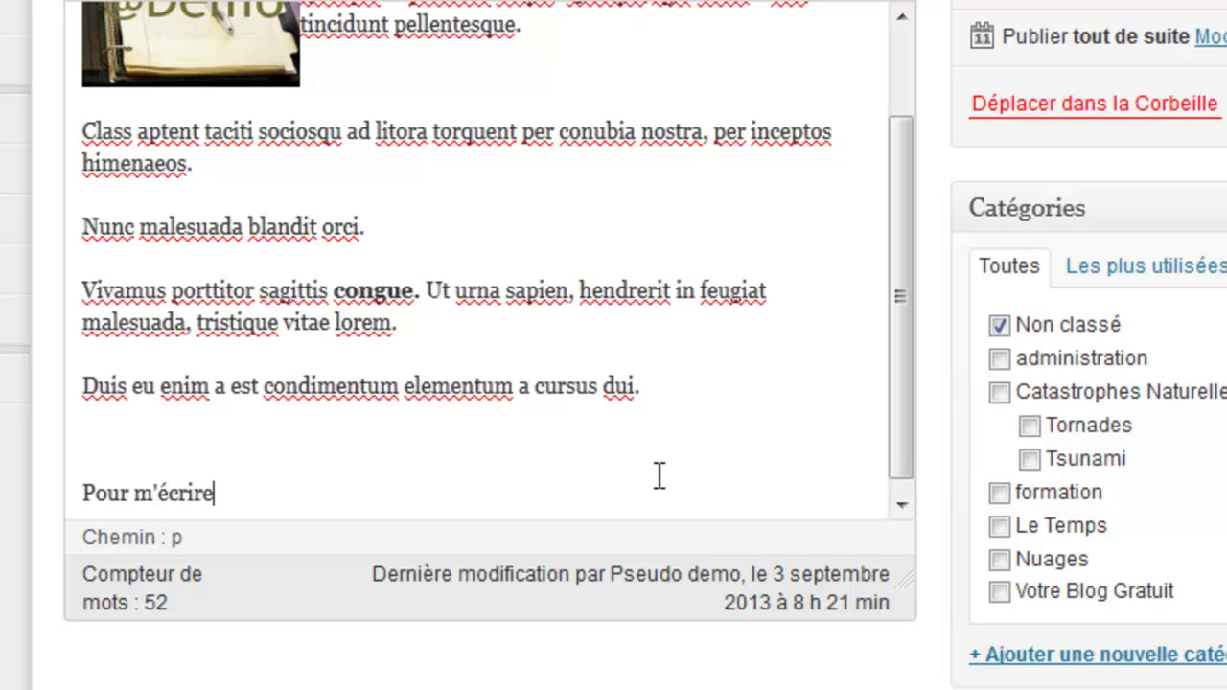
{"action": "type", "text": "Cliquez I"}
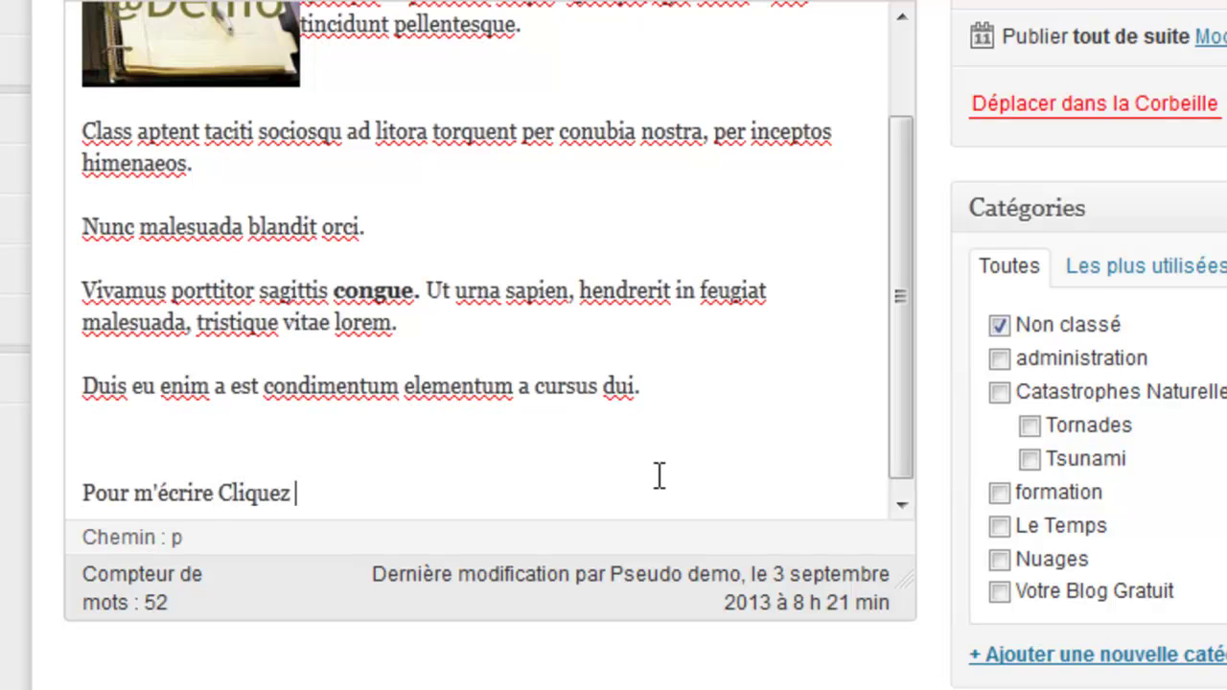
{"action": "type", "text": "CI"}
{"action": "left_click_drag", "start_coordinate": [333, 489], "coordinate": [222, 486]}
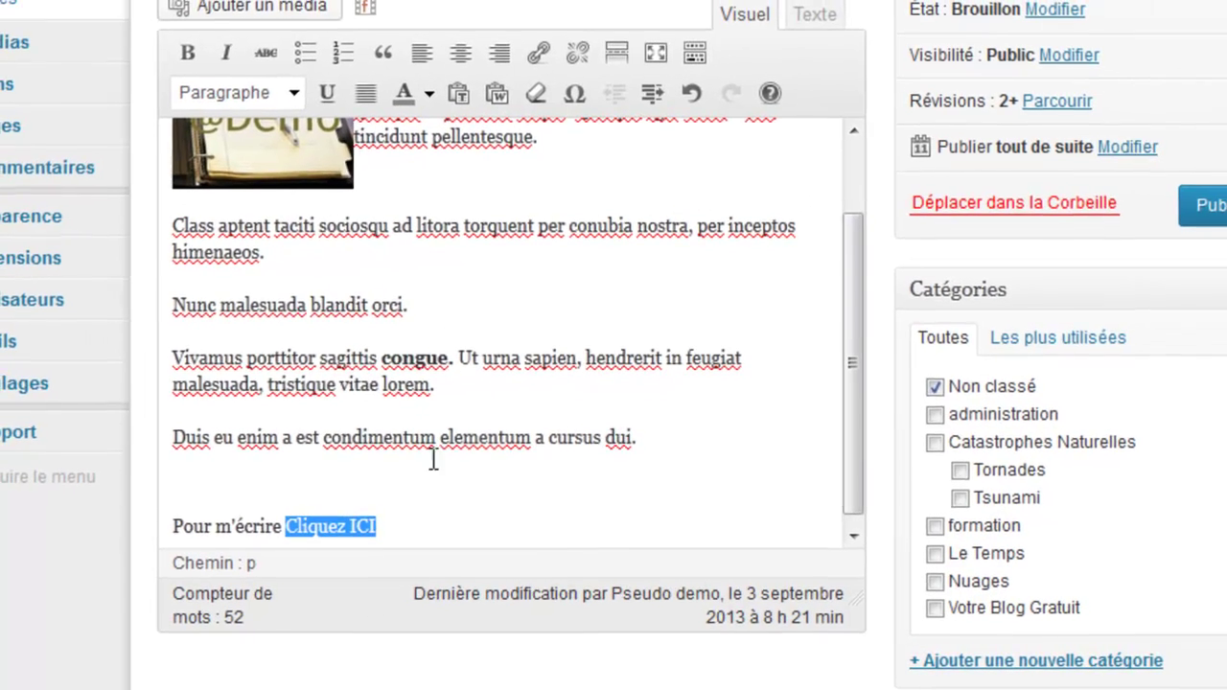
Link 'Cliquez ICI' to the author's suggested mailto address, set to open in a new window
{"action": "left_click", "coordinate": [538, 55]}
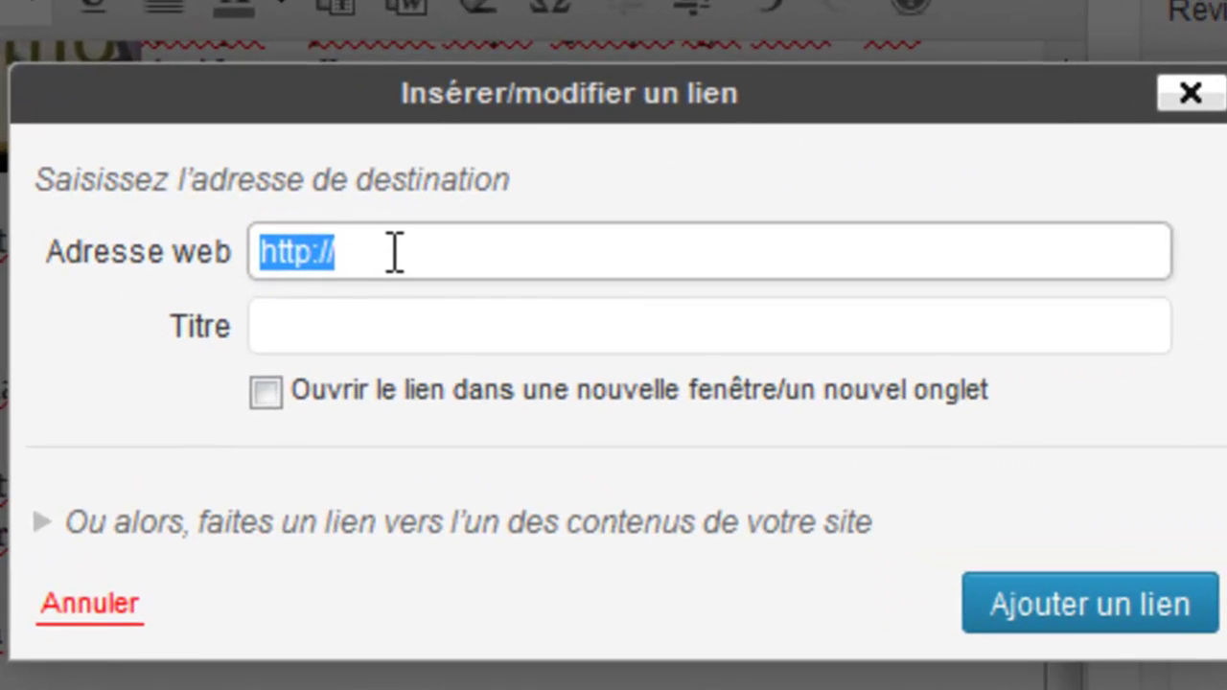
{"action": "type", "text": "mailto"}
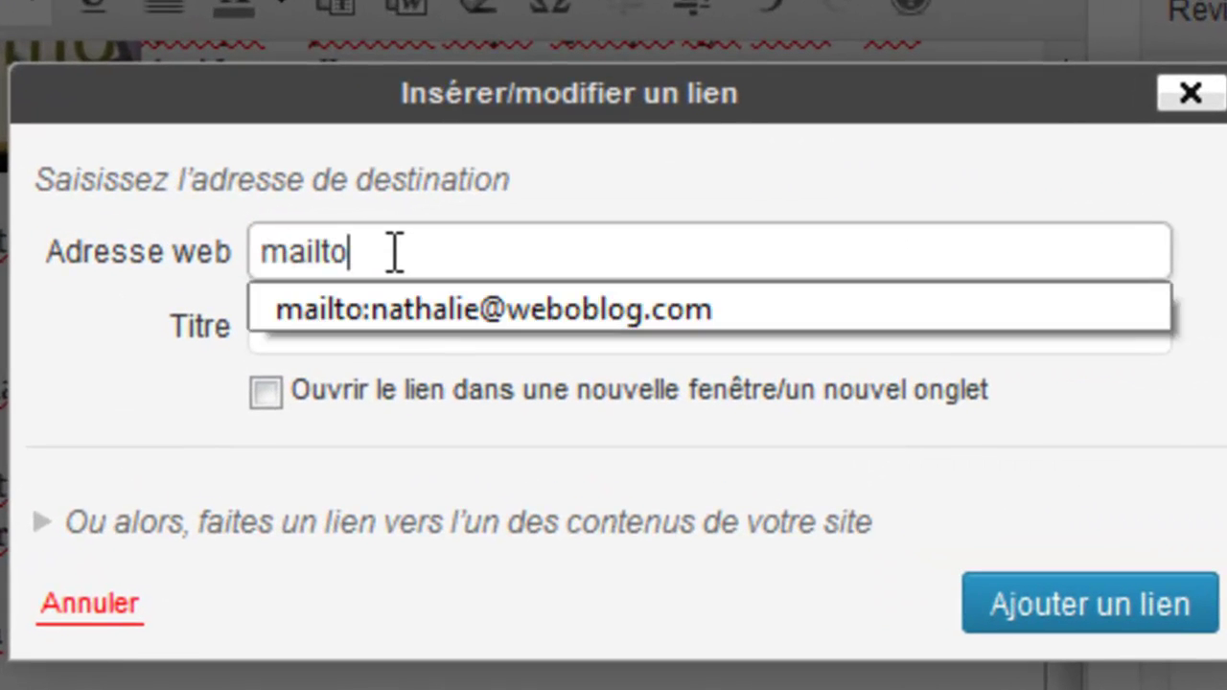
{"action": "left_click", "coordinate": [397, 309]}
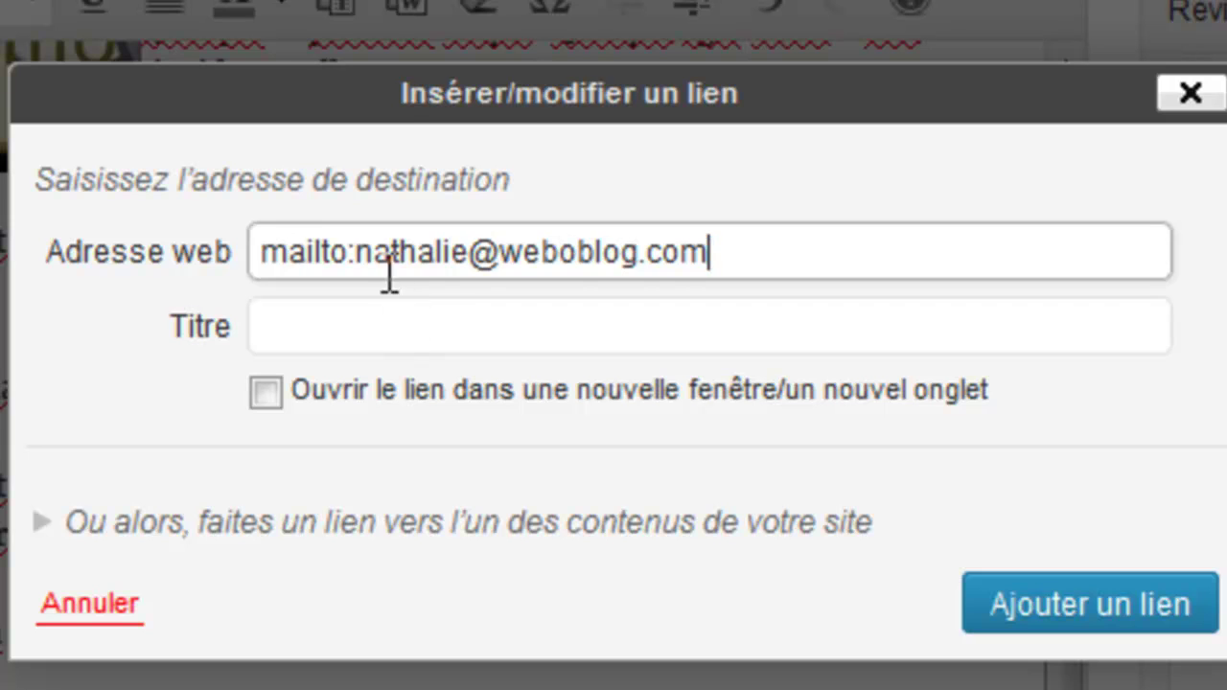
{"action": "left_click", "coordinate": [265, 391]}
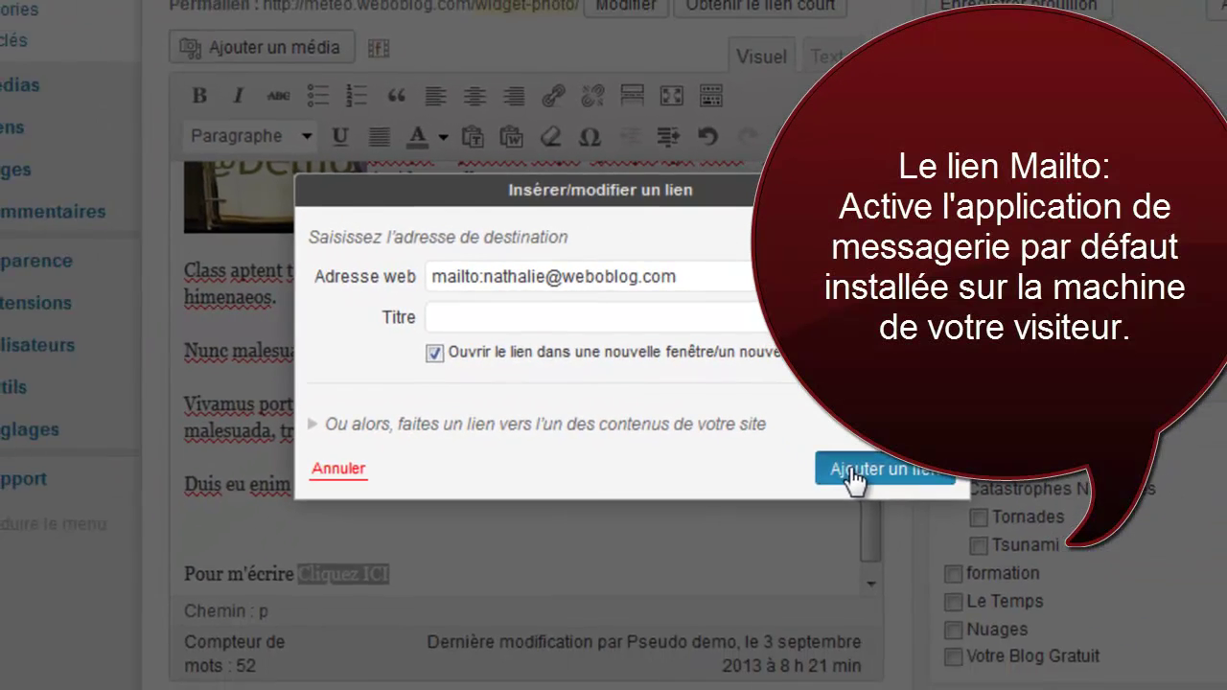
{"action": "left_click", "coordinate": [853, 482]}
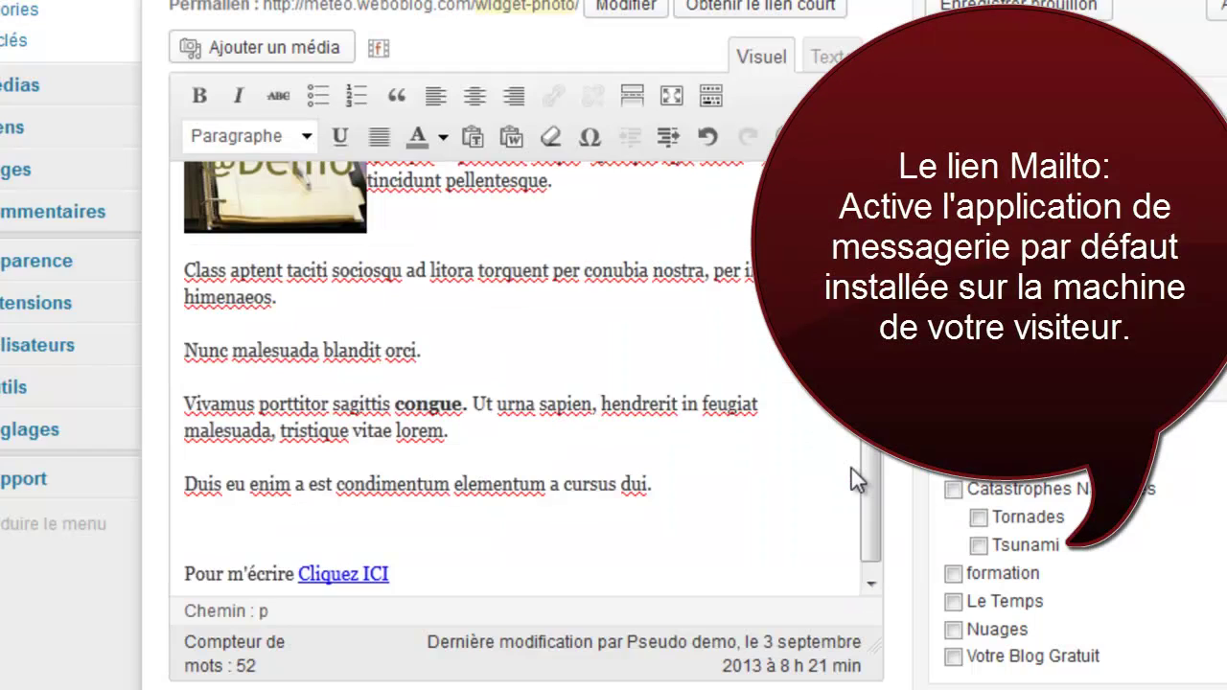
In the Texte view, type a </BR> line below the &nbsp; line
{"action": "left_click", "coordinate": [826, 57]}
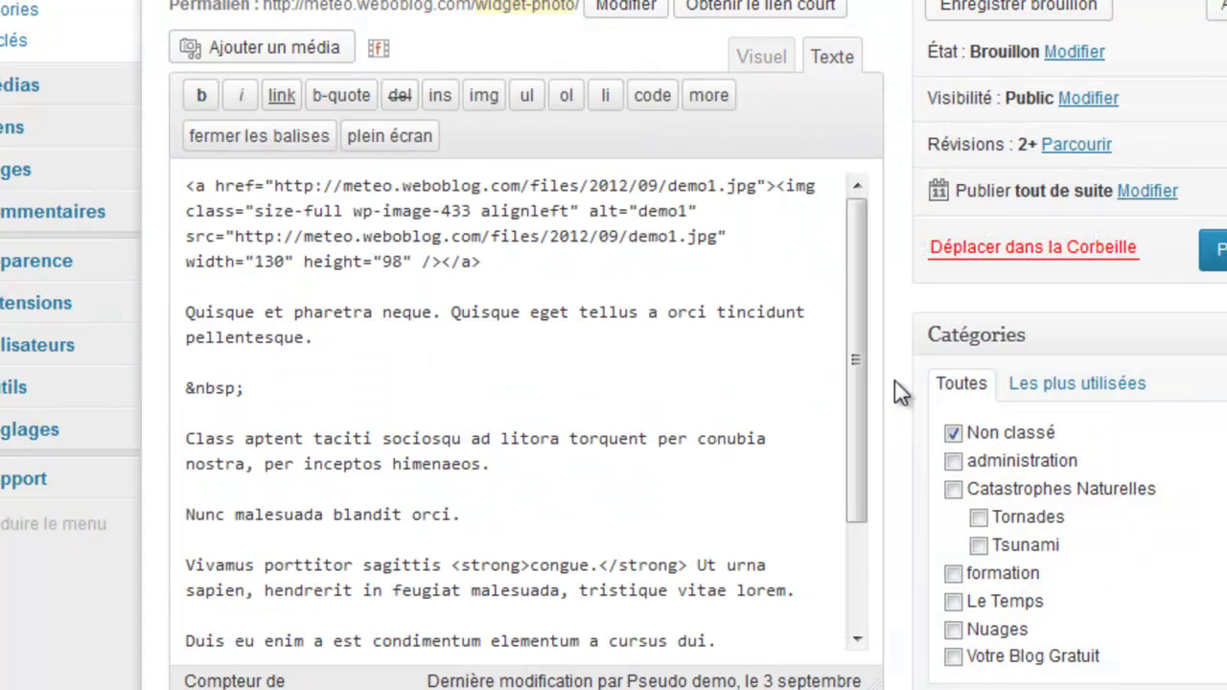
{"action": "left_click_drag", "start_coordinate": [853, 428], "coordinate": [853, 555]}
{"action": "left_click", "coordinate": [248, 578]}
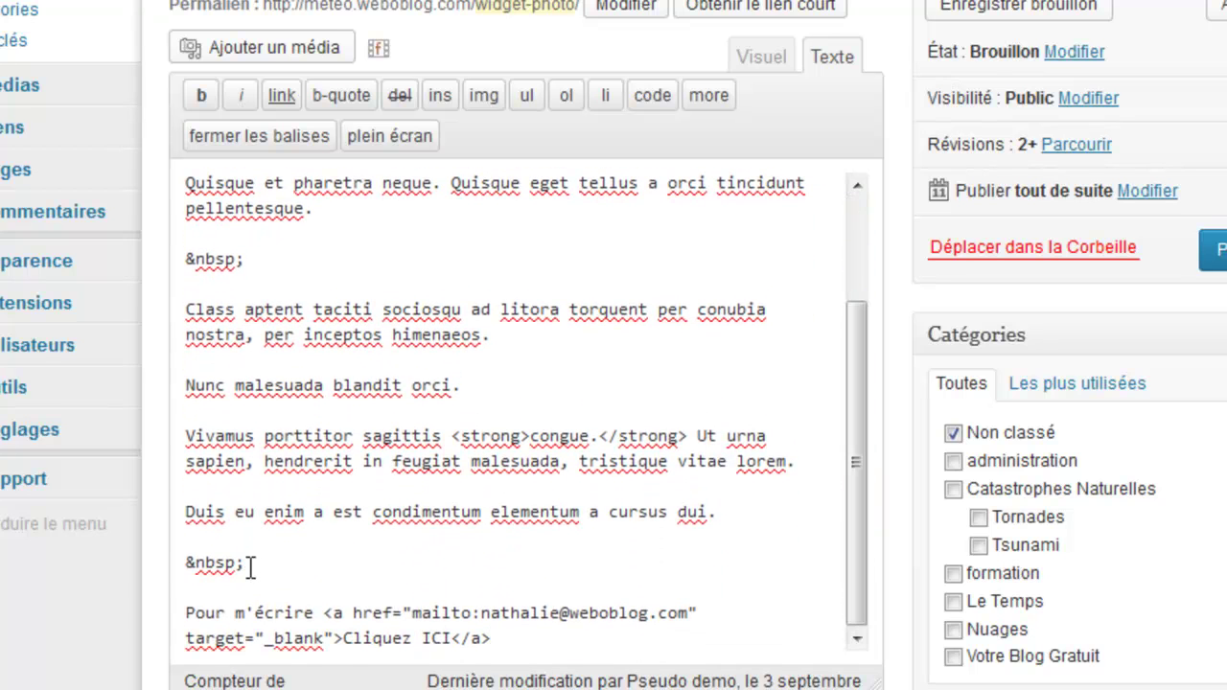
{"action": "type", "text": "</BR<"}
{"action": "key", "text": "BackSpace"}
{"action": "type", "text": ">"}
Copy the </BR> line and paste it above the &nbsp; line
{"action": "left_click_drag", "start_coordinate": [185, 588], "coordinate": [239, 588]}
{"action": "key", "text": "ctrl+c"}
{"action": "left_click", "coordinate": [240, 541]}
{"action": "key", "text": "Return"}
{"action": "key", "text": "ctrl+v"}
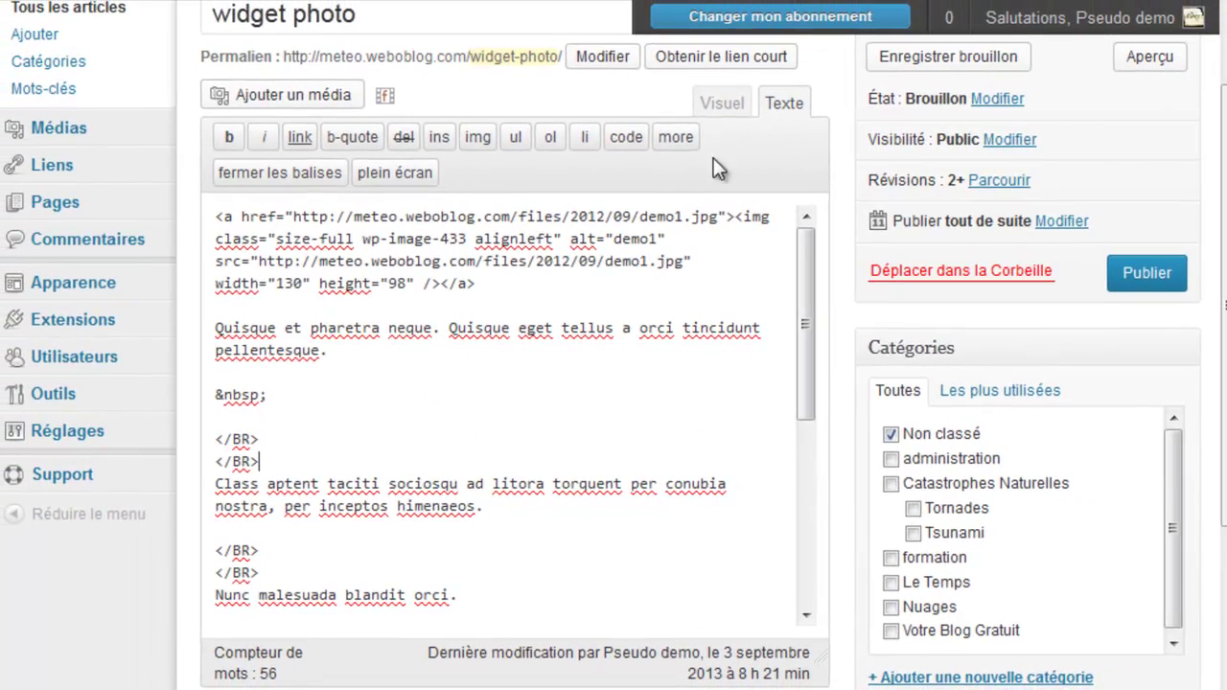
Save the widget photo draft and select all of its HTML in the Texte editor
{"action": "left_click", "coordinate": [928, 59]}
{"action": "left_click", "coordinate": [758, 293]}
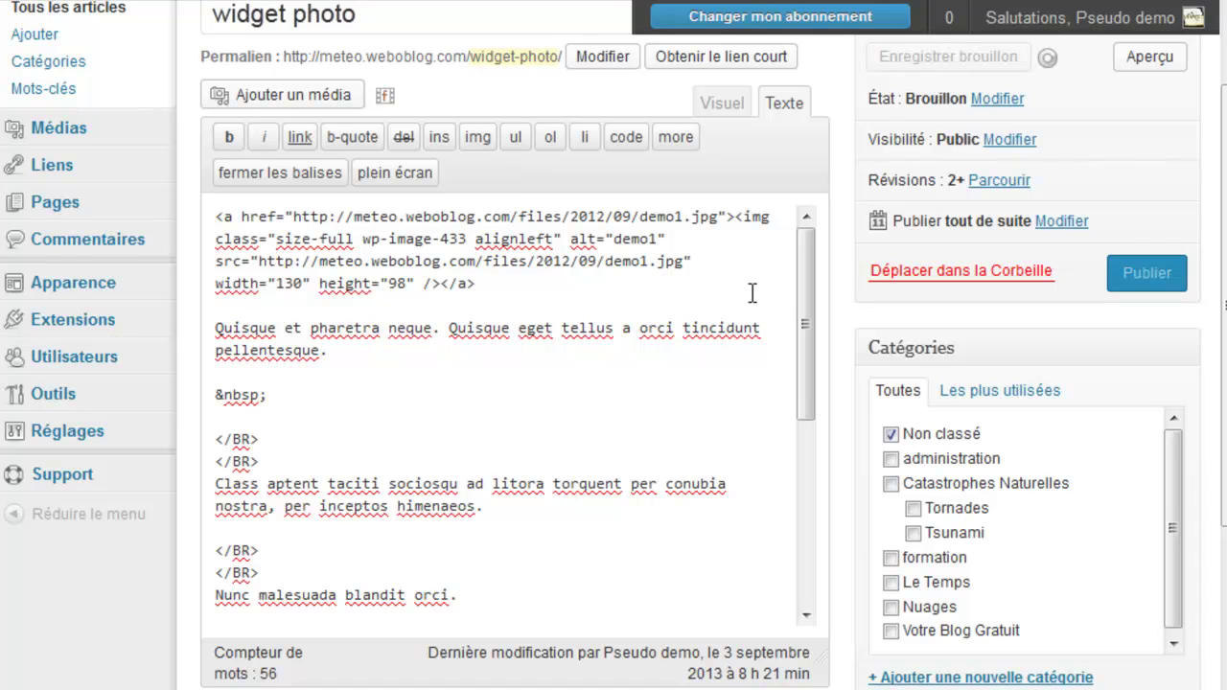
{"action": "key", "text": "ctrl+a"}
{"action": "left_click", "coordinate": [752, 293]}
{"action": "scroll", "coordinate": [1215, 186], "scroll_direction": "down", "scroll_amount": 1}
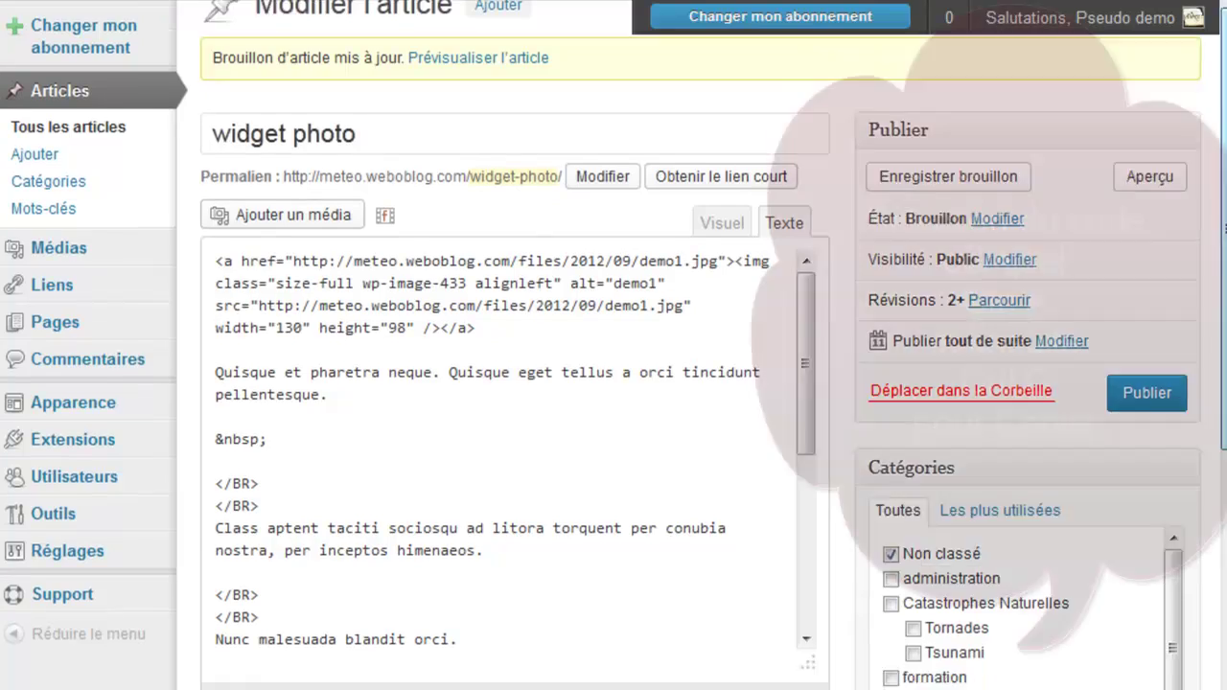
{"action": "scroll", "coordinate": [1216, 186], "scroll_direction": "down", "scroll_amount": 2}
{"action": "left_click", "coordinate": [511, 374]}
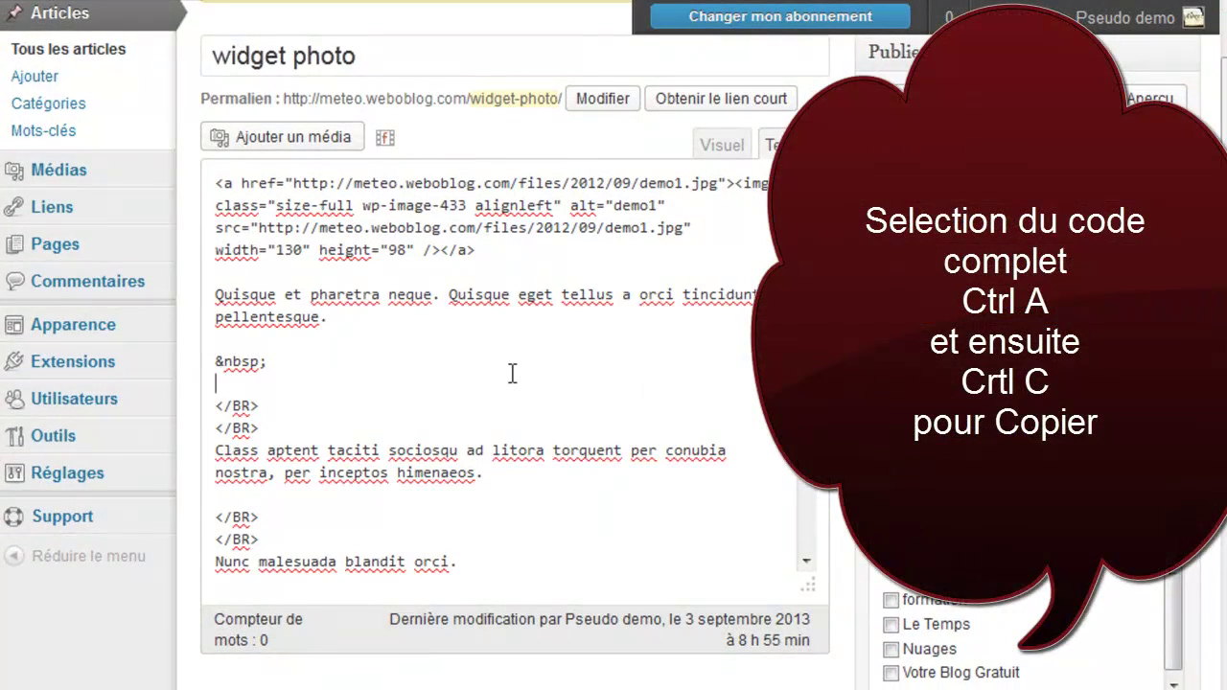
{"action": "key", "text": "ctrl+a"}
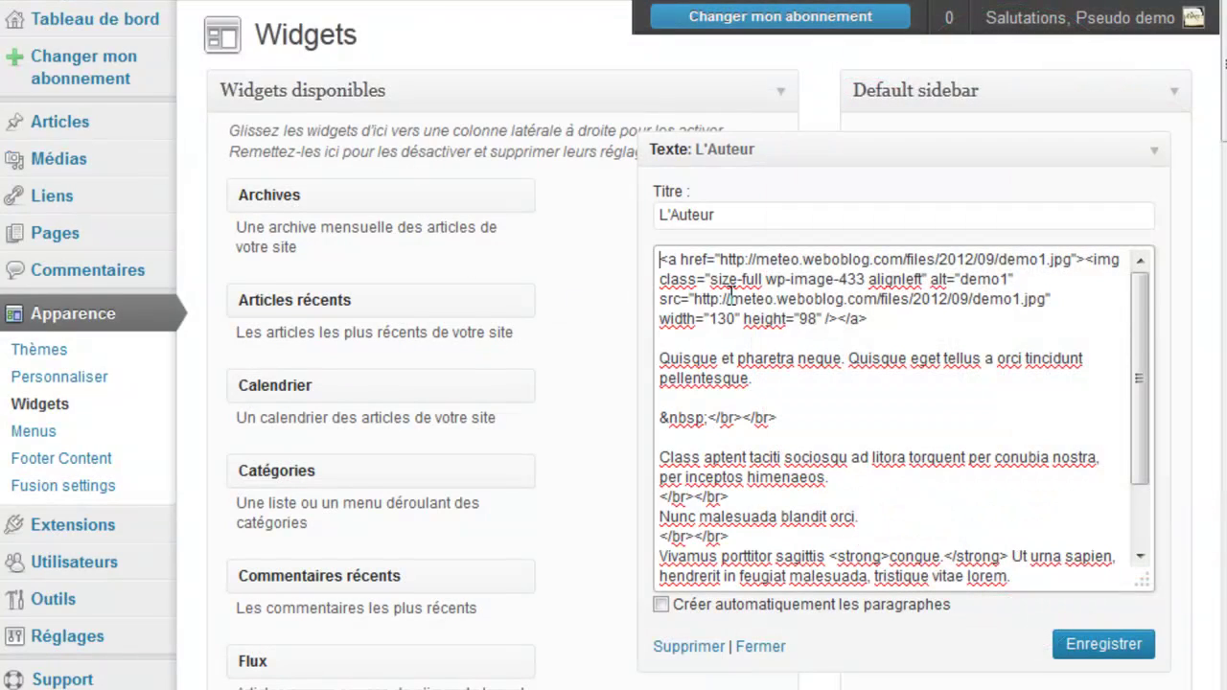
Paste the post HTML over the L'Auteur widget text, save it, and test the sidebar's Cliquez ICI link
{"action": "scroll", "coordinate": [941, 182], "scroll_direction": "down", "scroll_amount": 1}
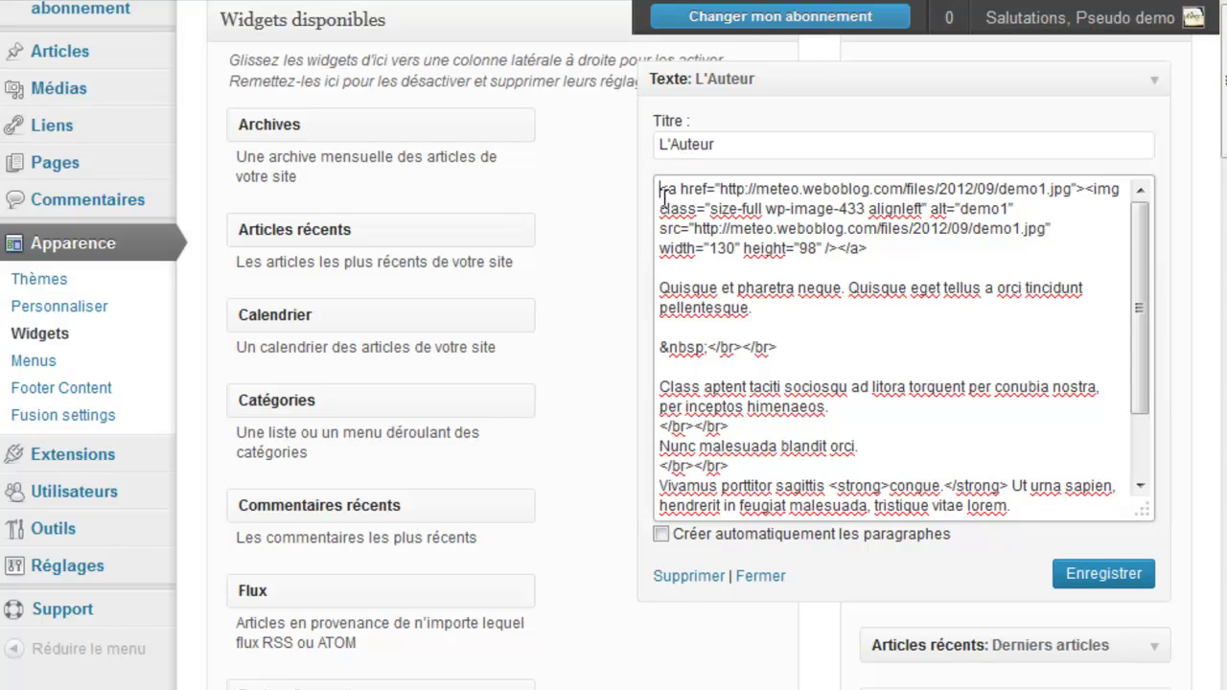
{"action": "left_click_drag", "start_coordinate": [659, 189], "coordinate": [772, 562]}
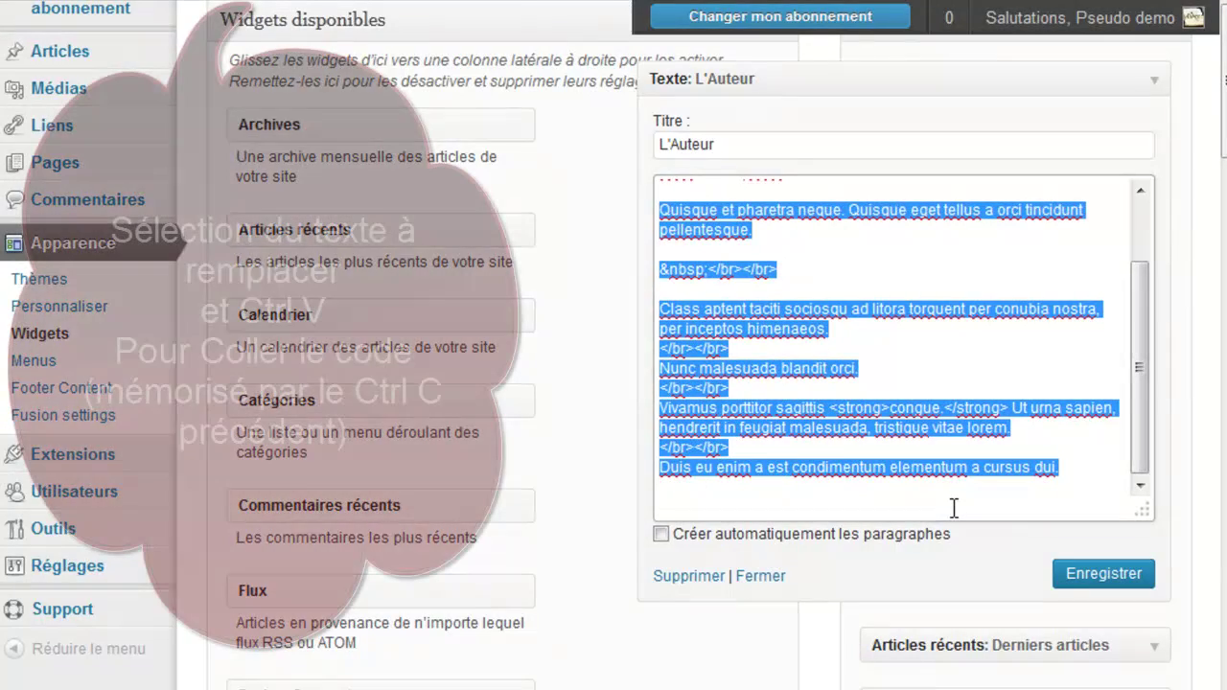
{"action": "key", "text": "ctrl+v"}
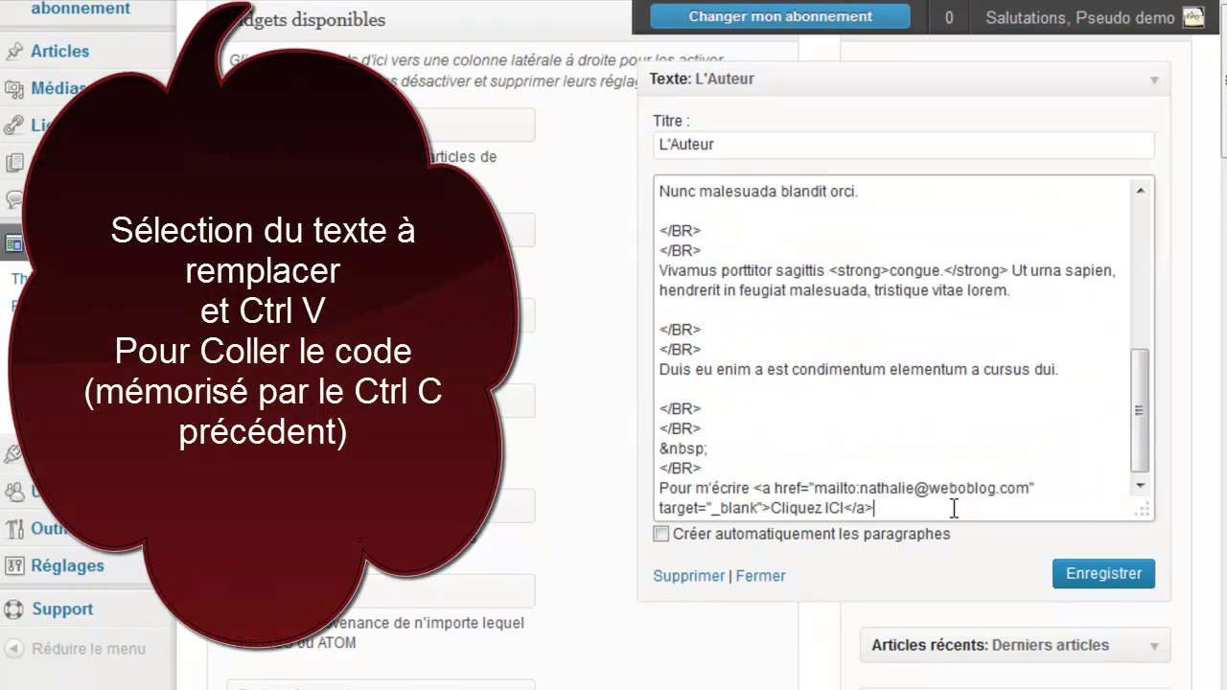
{"action": "left_click", "coordinate": [1090, 579]}
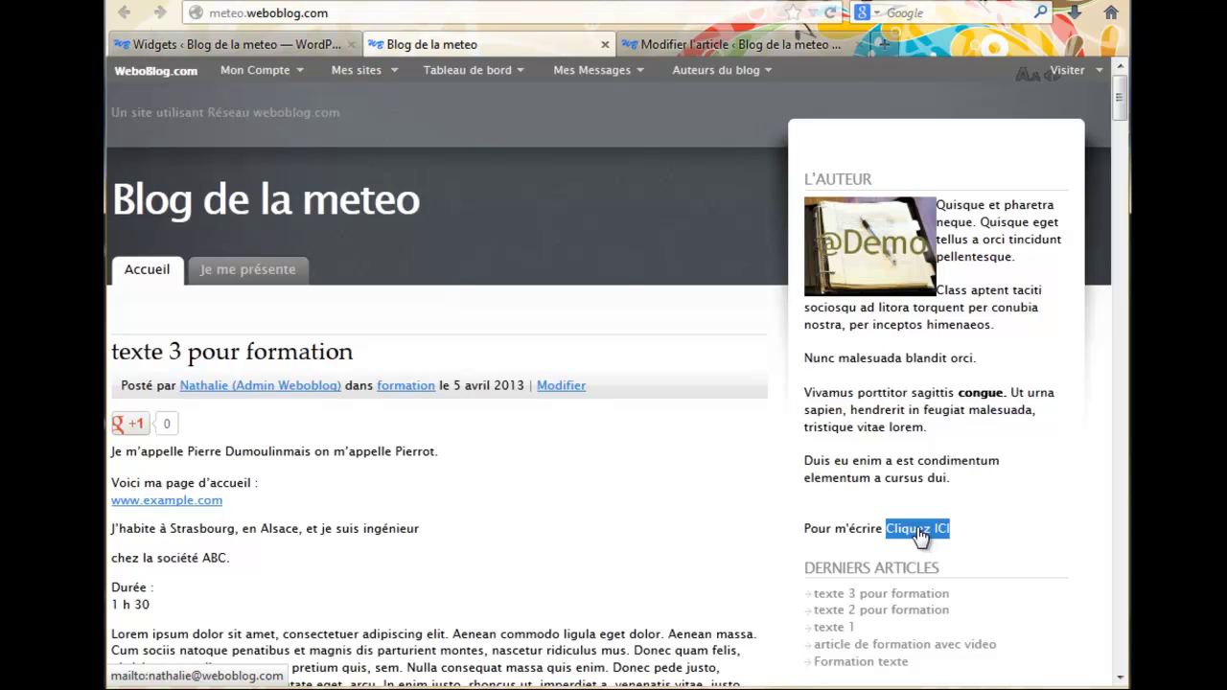
{"action": "left_click", "coordinate": [917, 530]}
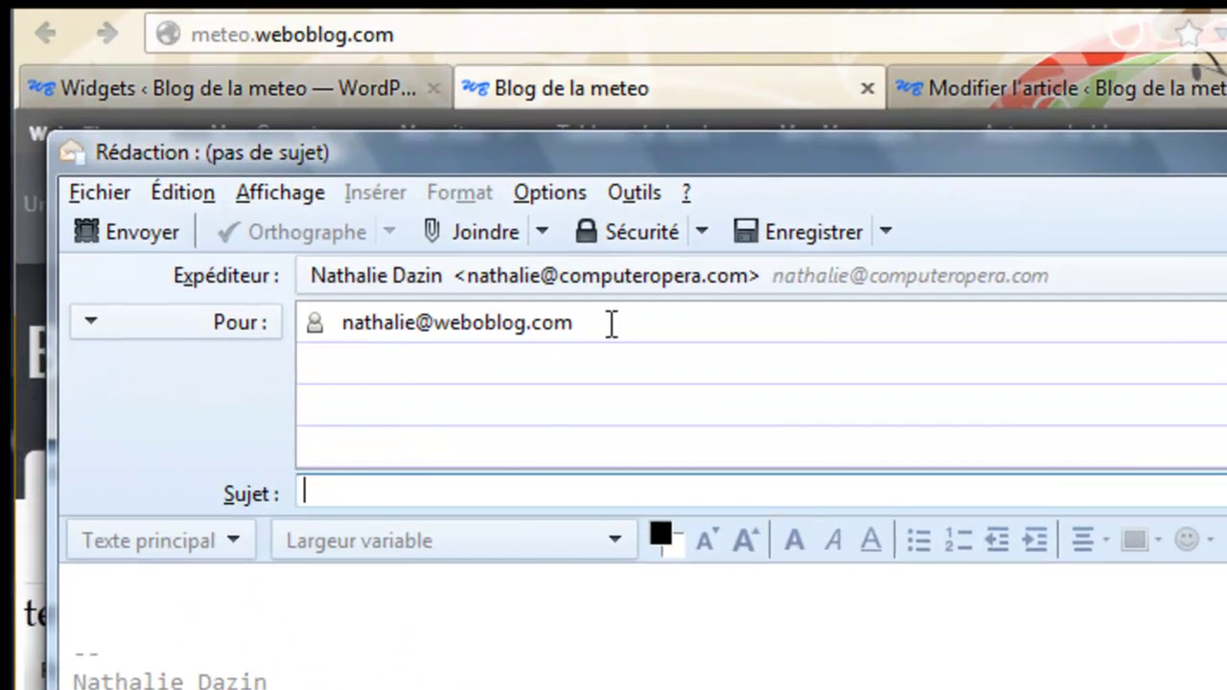
Click into the body of the new Thunderbird message addressed to the author
{"action": "left_click", "coordinate": [207, 625]}
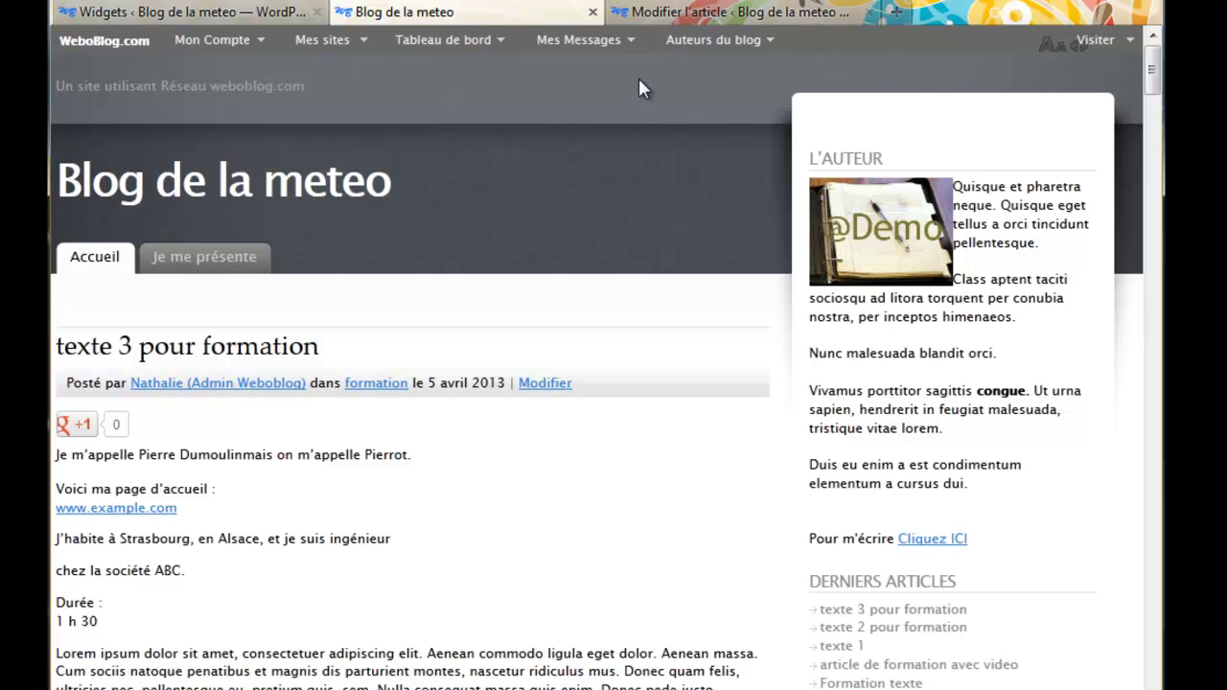
Open Pages > Toutes les pages in a new browser tab
{"action": "left_click", "coordinate": [660, 11]}
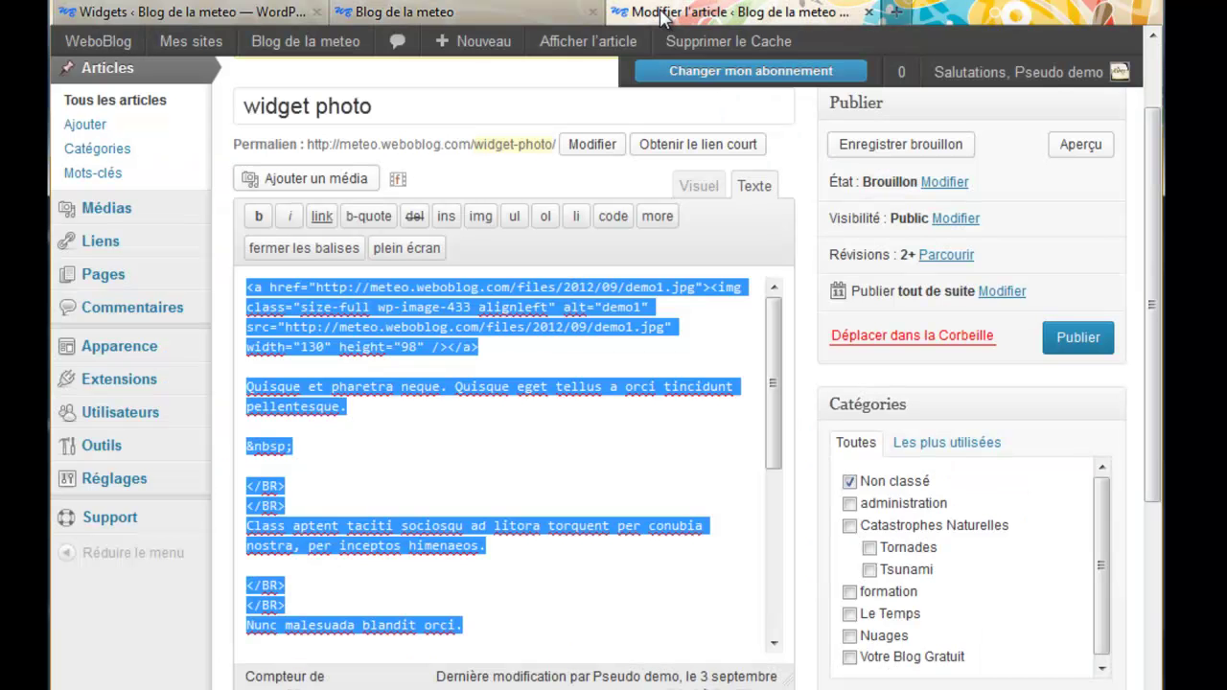
{"action": "mouse_move", "coordinate": [197, 277]}
{"action": "right_click", "coordinate": [251, 277]}
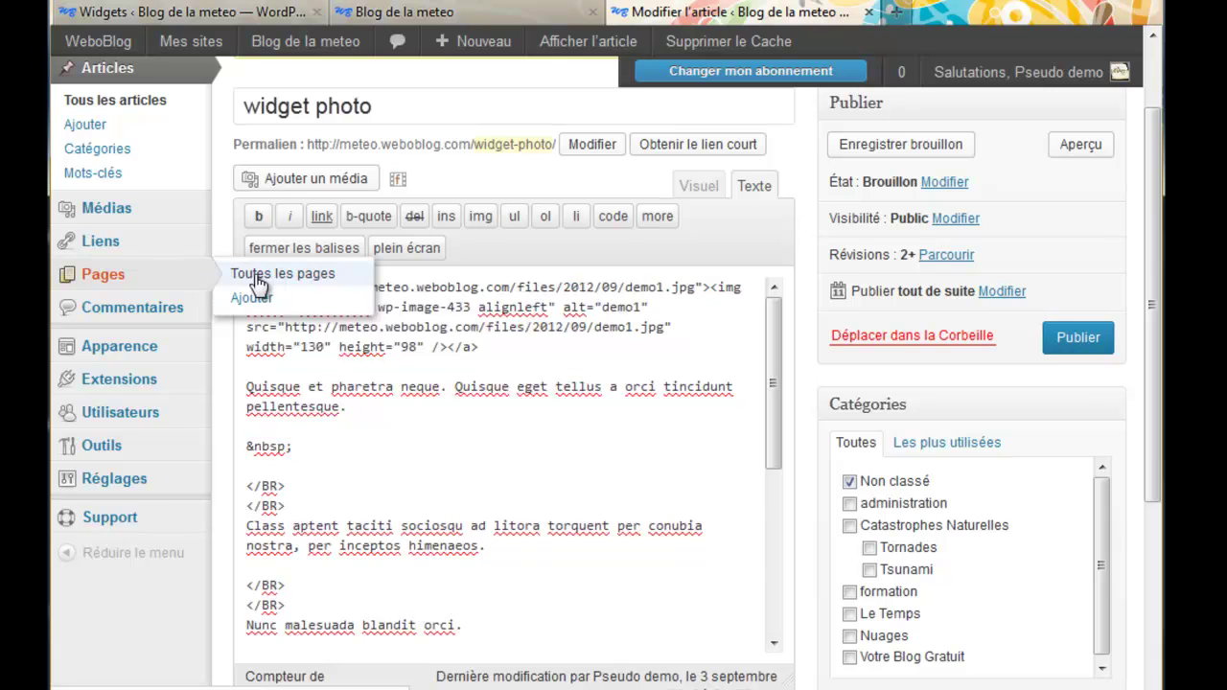
{"action": "left_click", "coordinate": [301, 294]}
View the public Je me présente page on the blog
{"action": "left_click", "coordinate": [432, 12]}
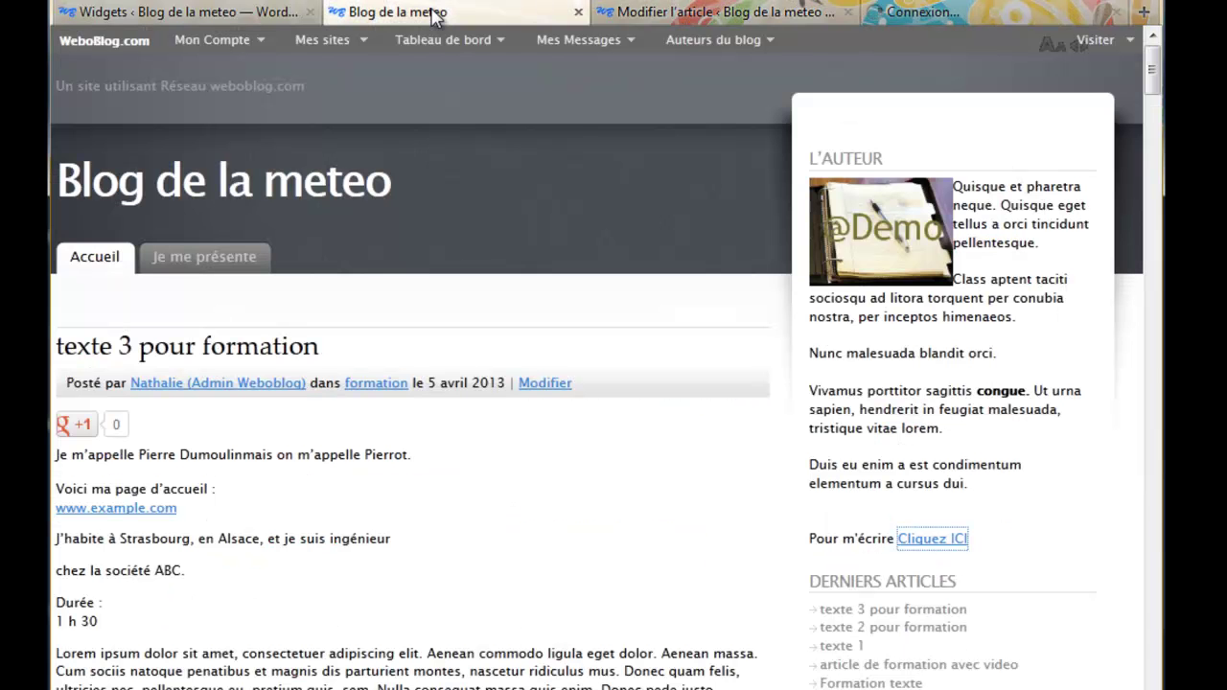
{"action": "left_click", "coordinate": [213, 262]}
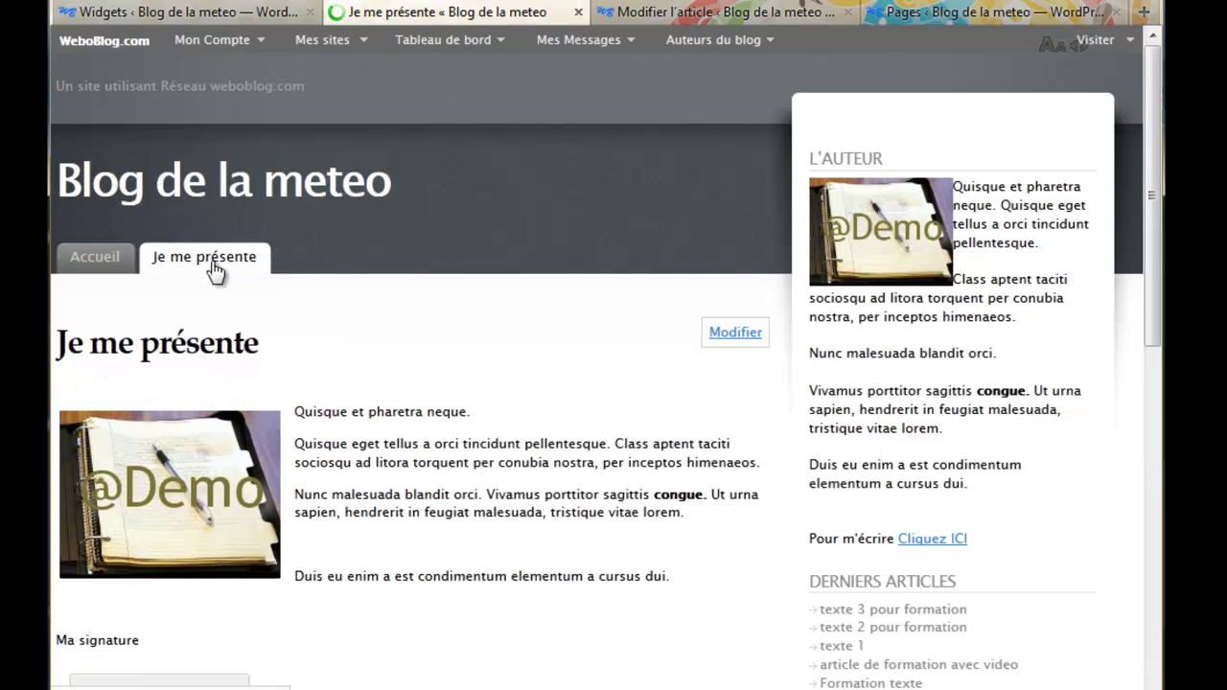
{"action": "scroll", "coordinate": [479, 295], "scroll_direction": "down", "scroll_amount": 2}
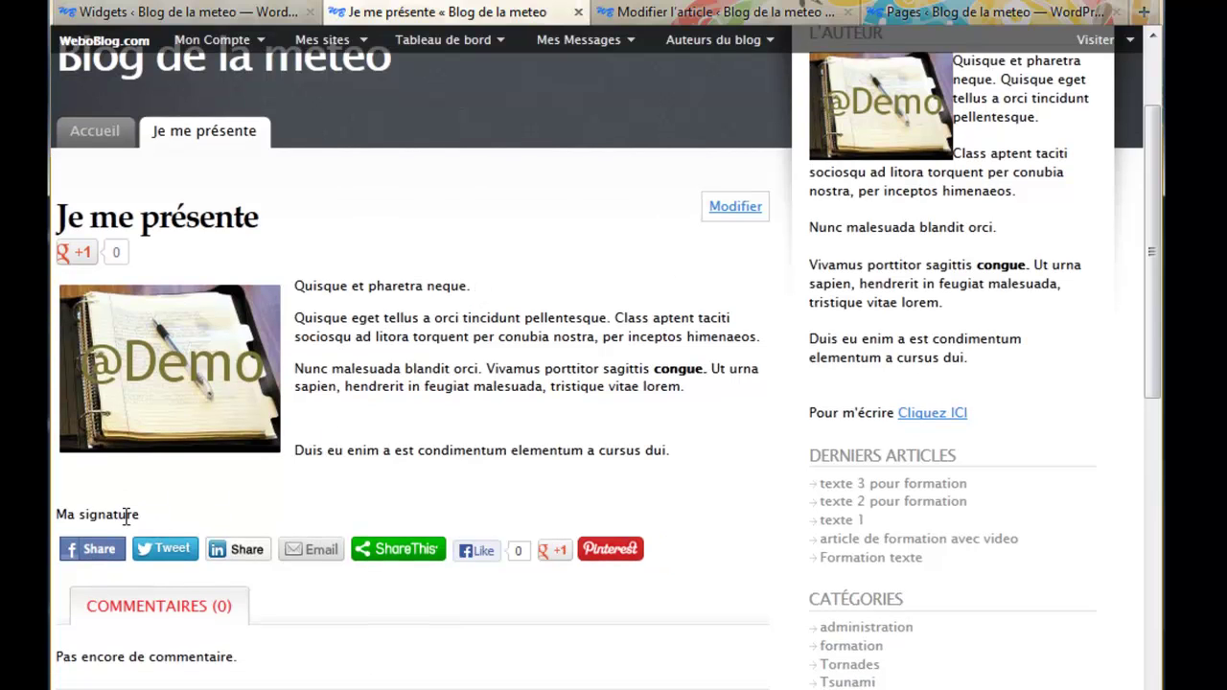
Open the Je me présente page in the page editor
{"action": "left_click", "coordinate": [925, 13]}
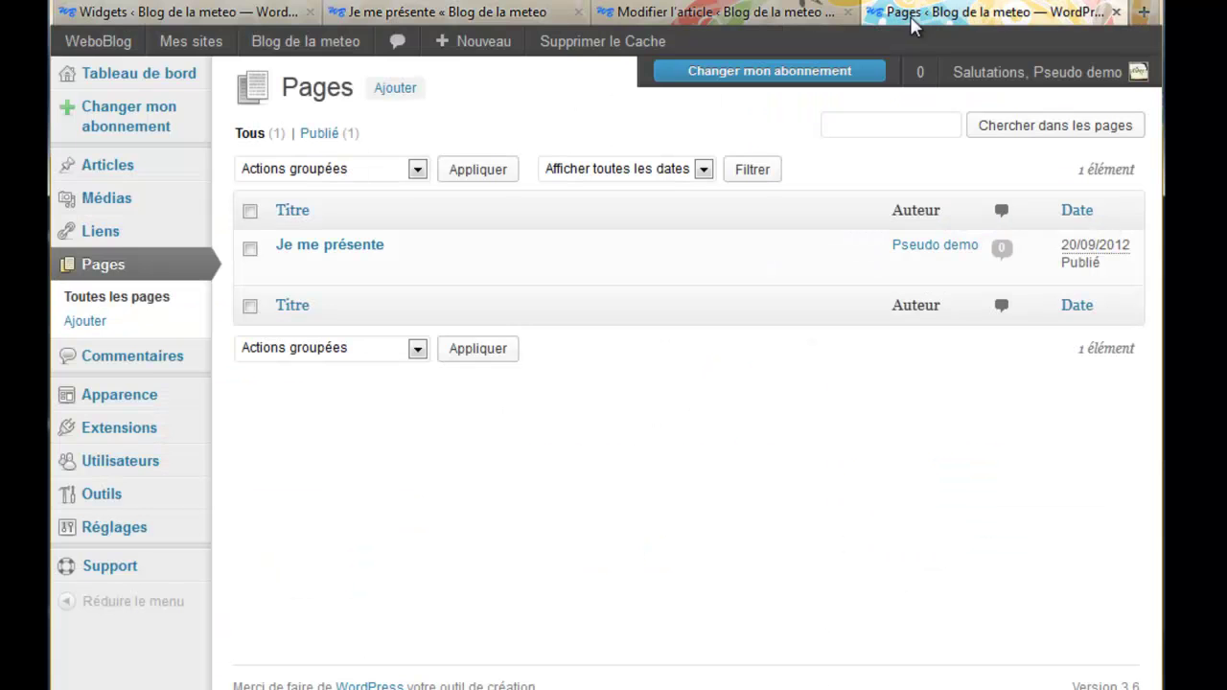
{"action": "left_click", "coordinate": [301, 269]}
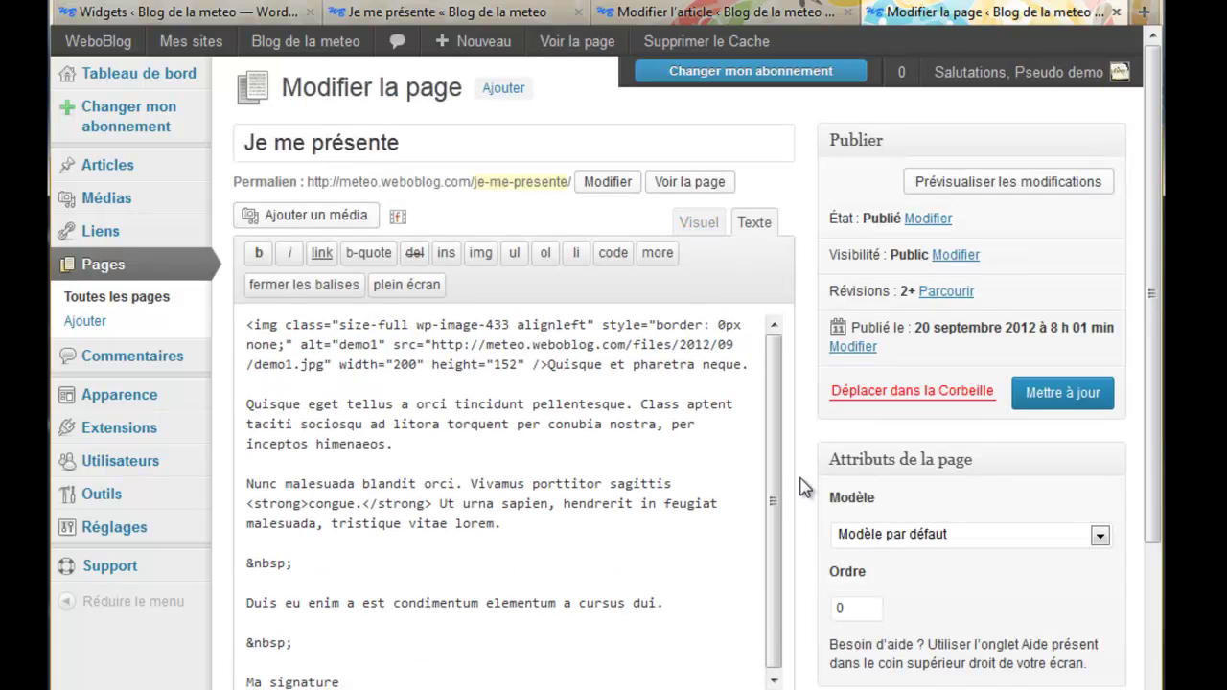
{"action": "scroll", "coordinate": [803, 487], "scroll_direction": "down", "scroll_amount": 2}
Add a 'Mon email :' line under Ma signature, with spaces around the @ in the address
{"action": "left_click", "coordinate": [352, 495]}
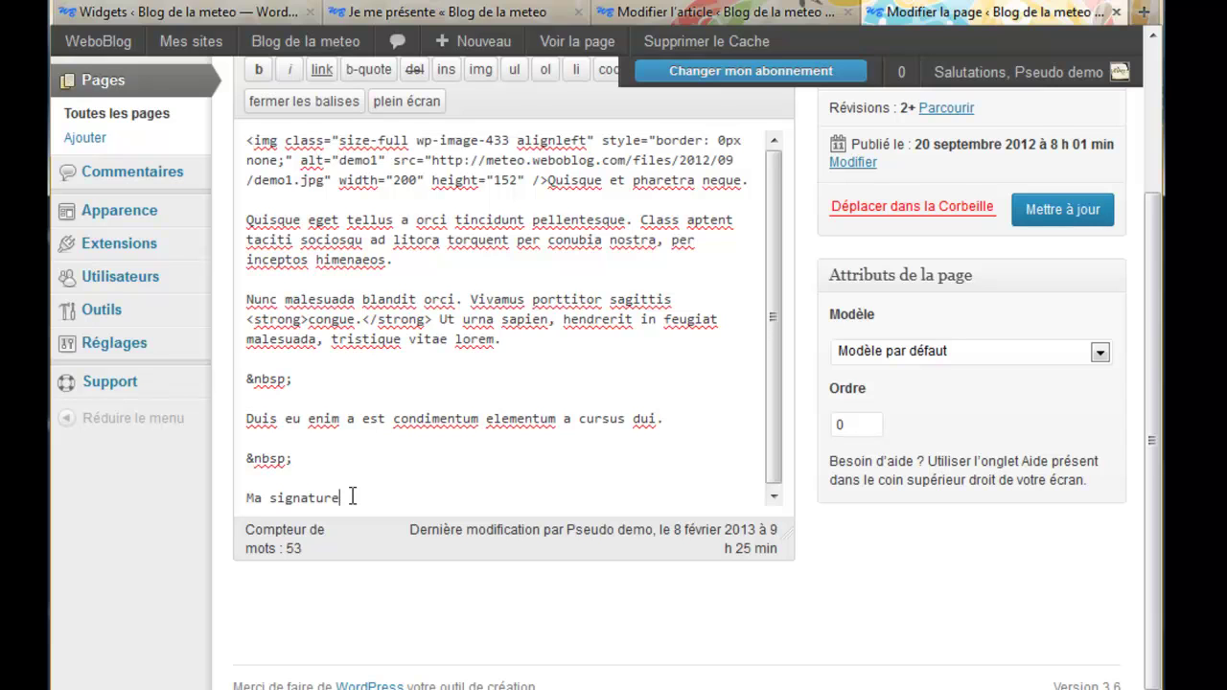
{"action": "key", "text": "Return"}
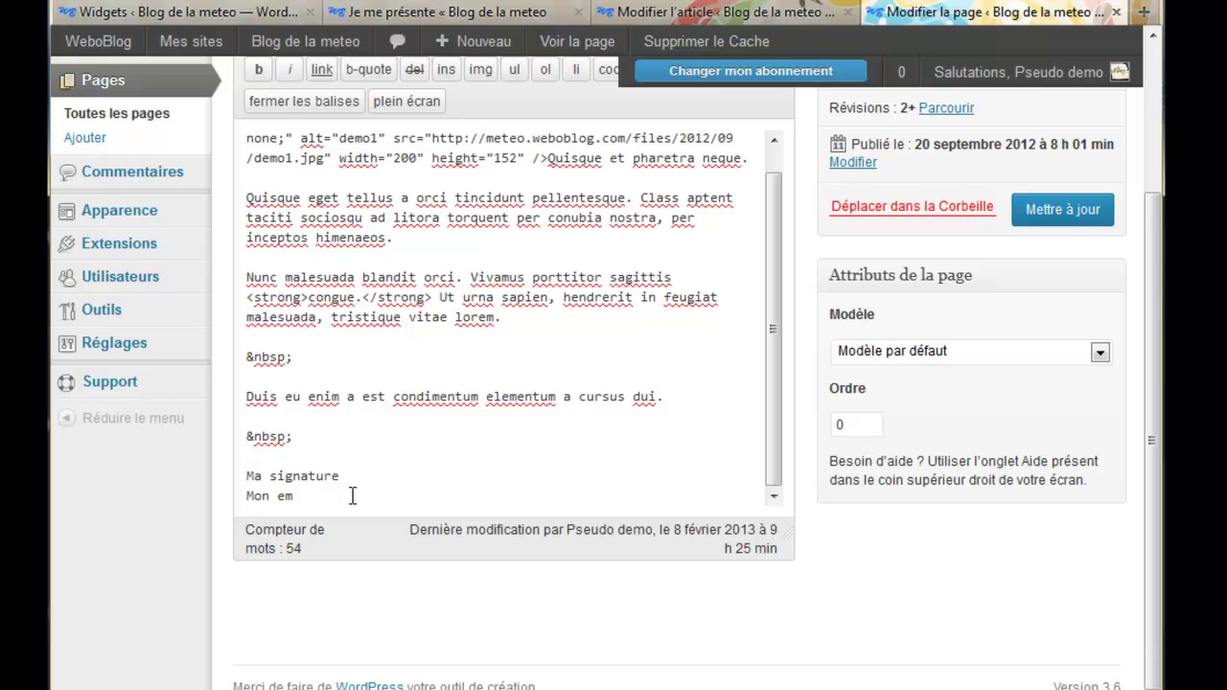
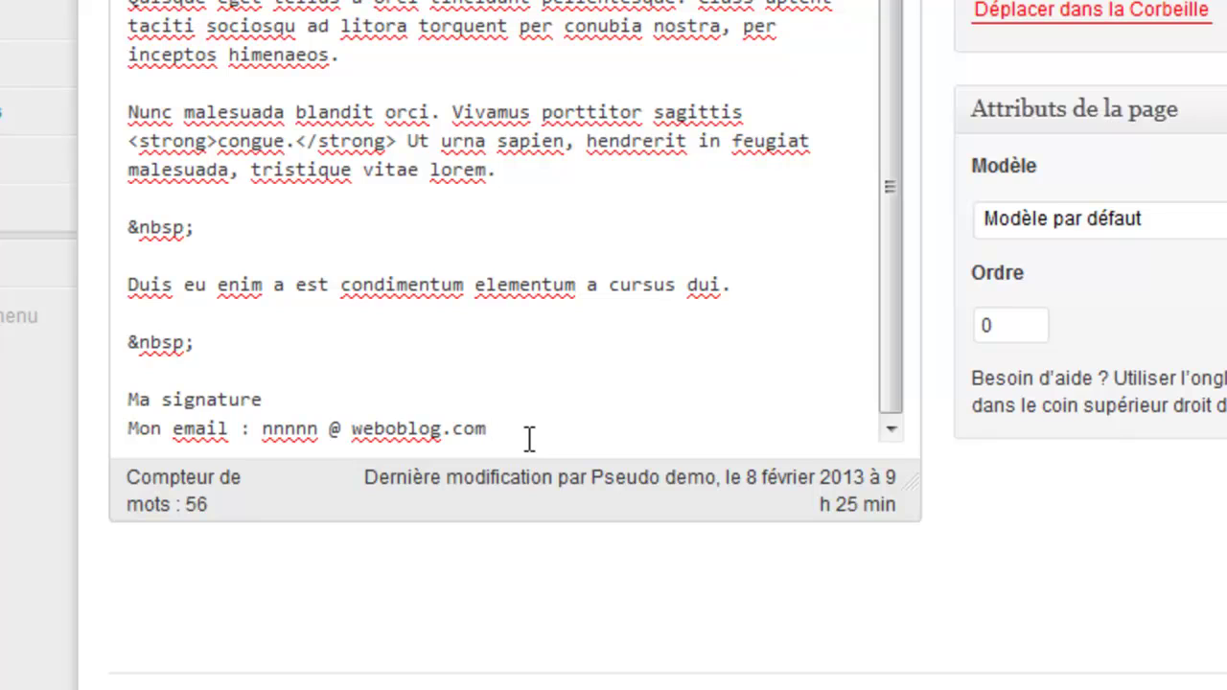
Select the whole spaced-out email address on the new line
{"action": "left_click_drag", "start_coordinate": [352, 431], "coordinate": [319, 431]}
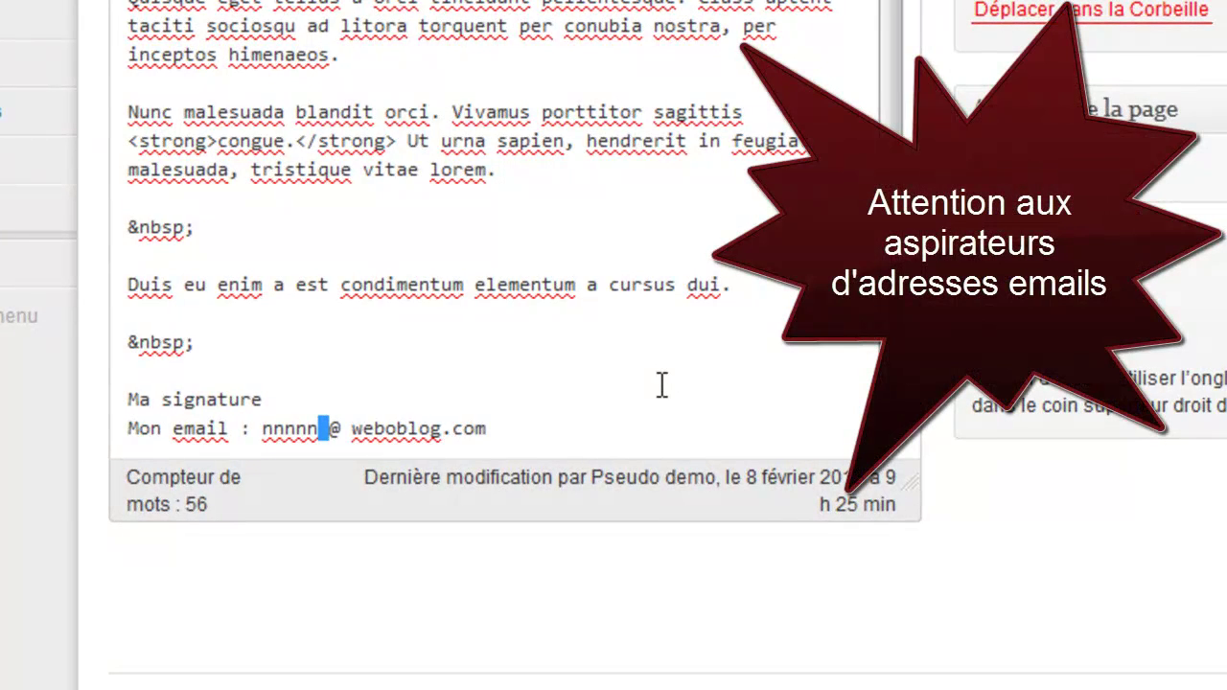
{"action": "left_click", "coordinate": [604, 410]}
{"action": "left_click_drag", "start_coordinate": [330, 429], "coordinate": [338, 434]}
{"action": "left_click_drag", "start_coordinate": [262, 430], "coordinate": [497, 433]}
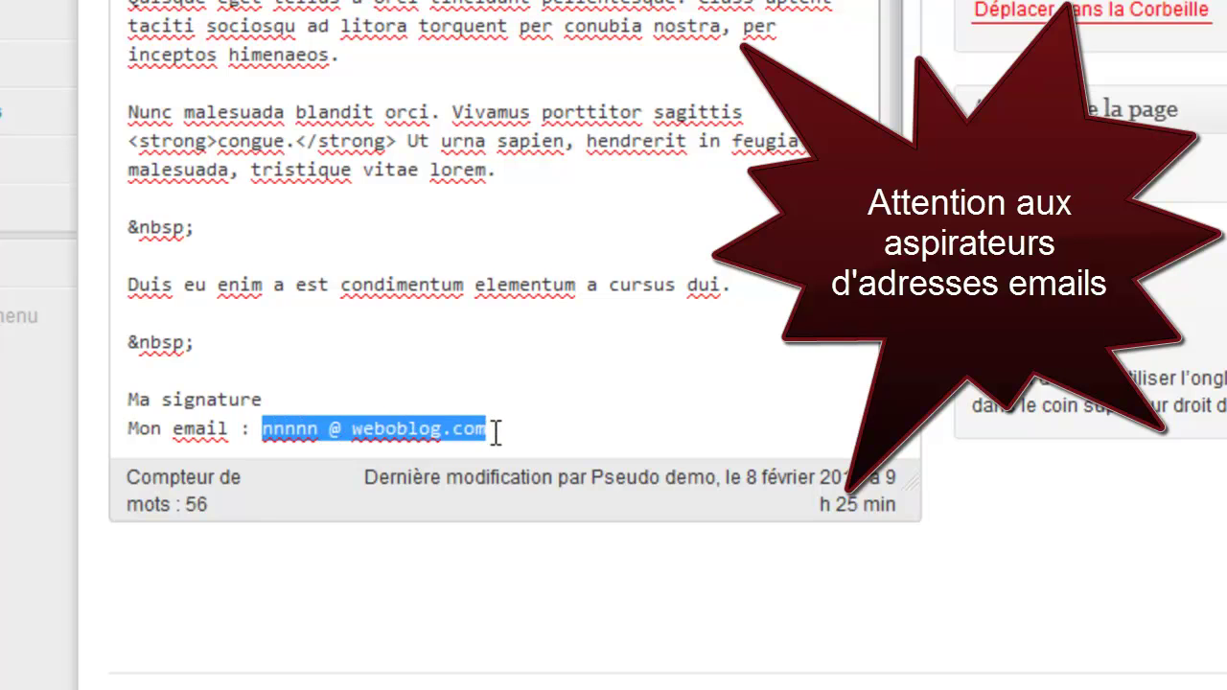
{"action": "left_click", "coordinate": [319, 429]}
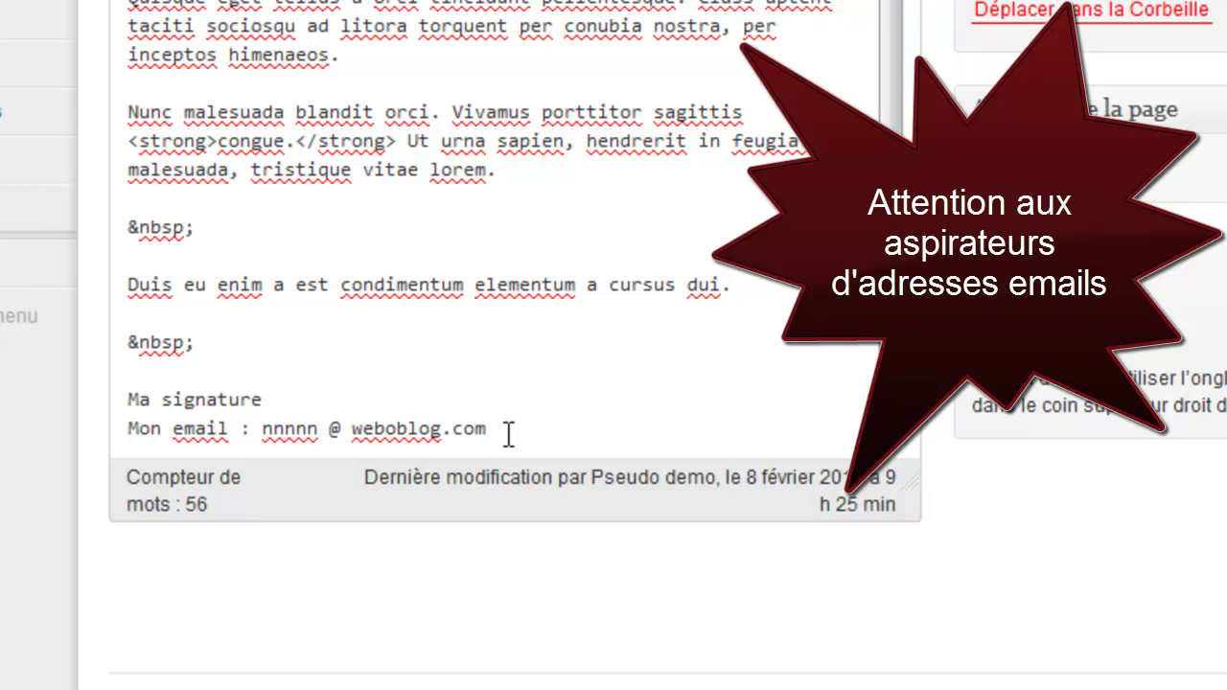
{"action": "left_click_drag", "start_coordinate": [508, 433], "coordinate": [251, 429]}
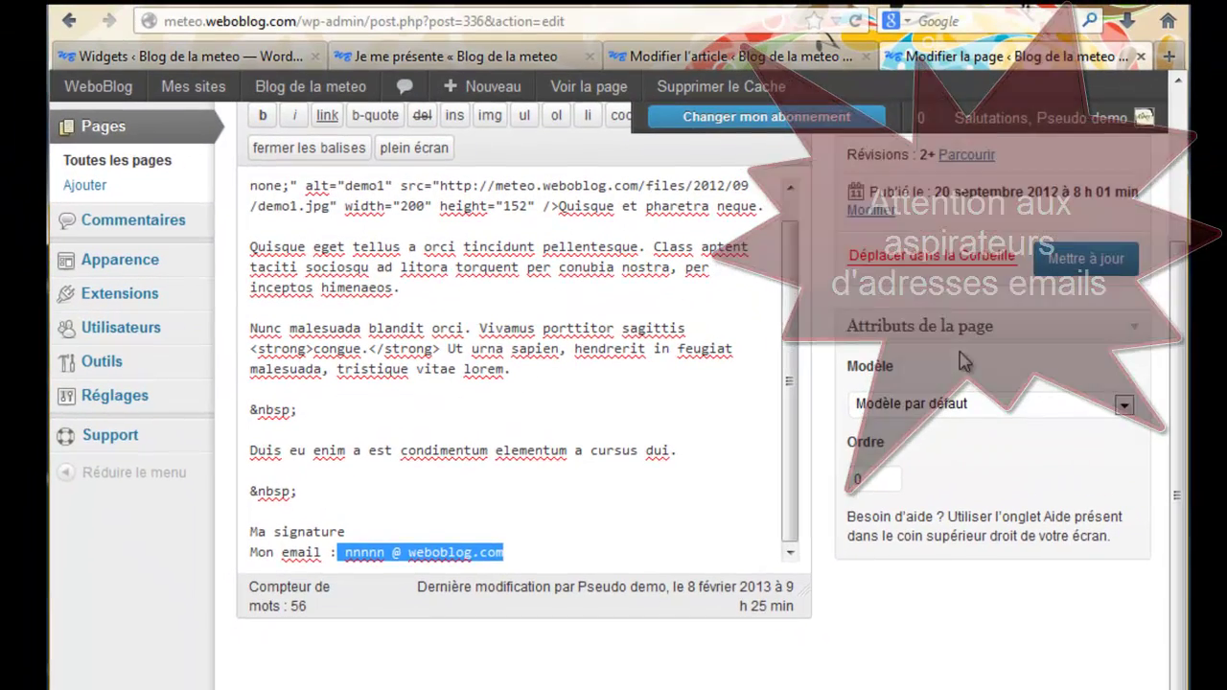
Update the Je me présente page and reload its public view
{"action": "left_click", "coordinate": [1060, 263]}
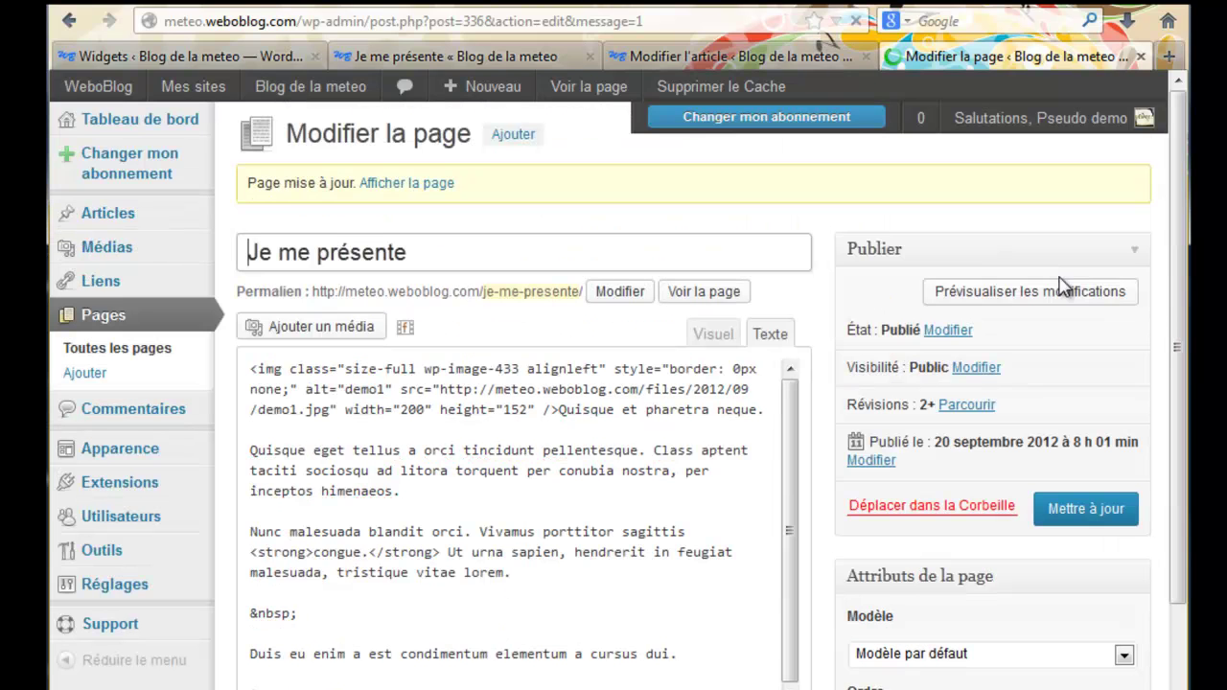
{"action": "left_click", "coordinate": [712, 56]}
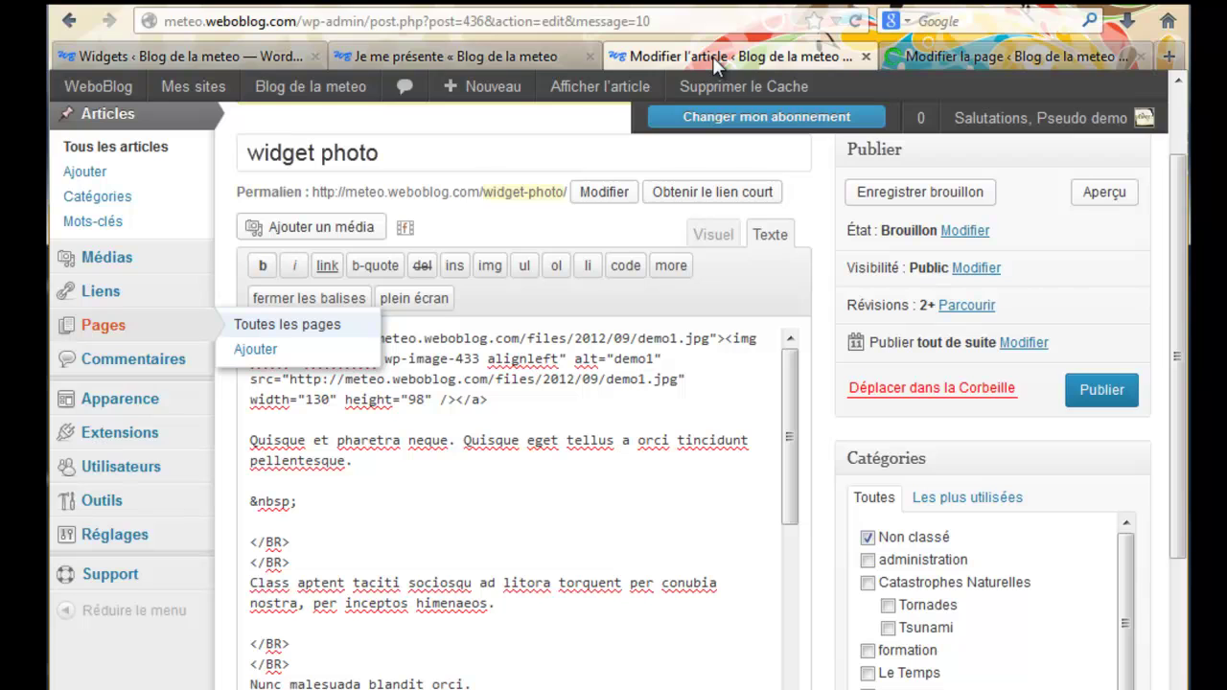
{"action": "left_click", "coordinate": [528, 64]}
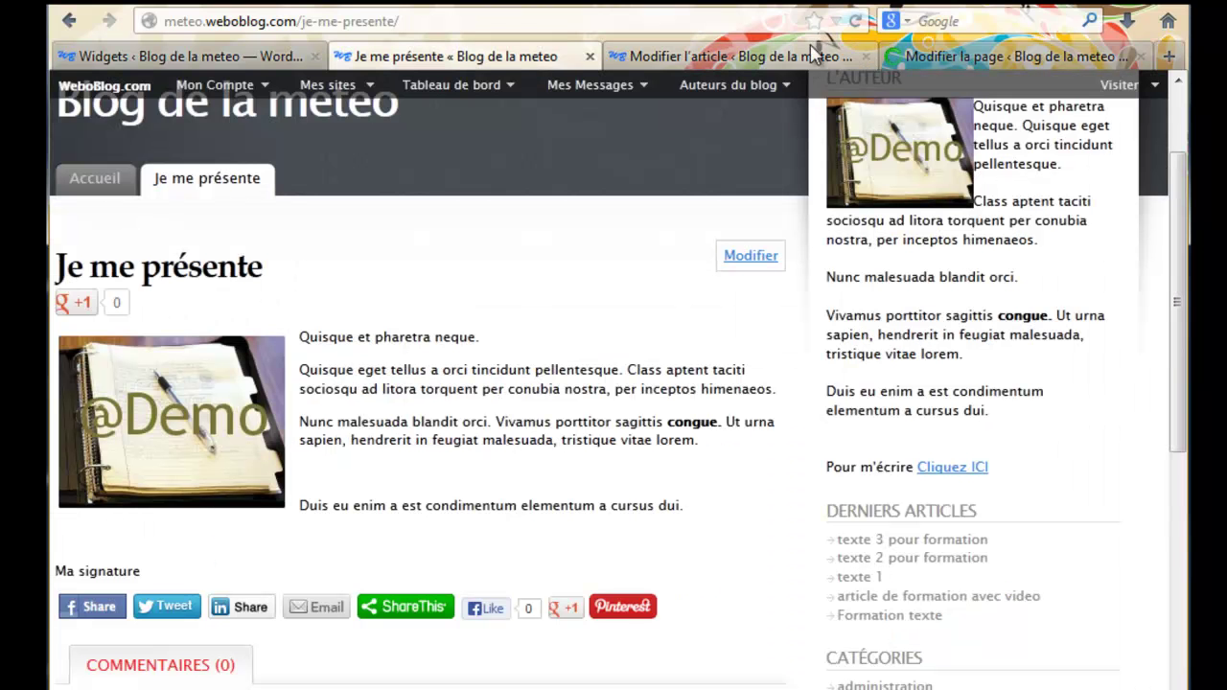
{"action": "left_click", "coordinate": [854, 22]}
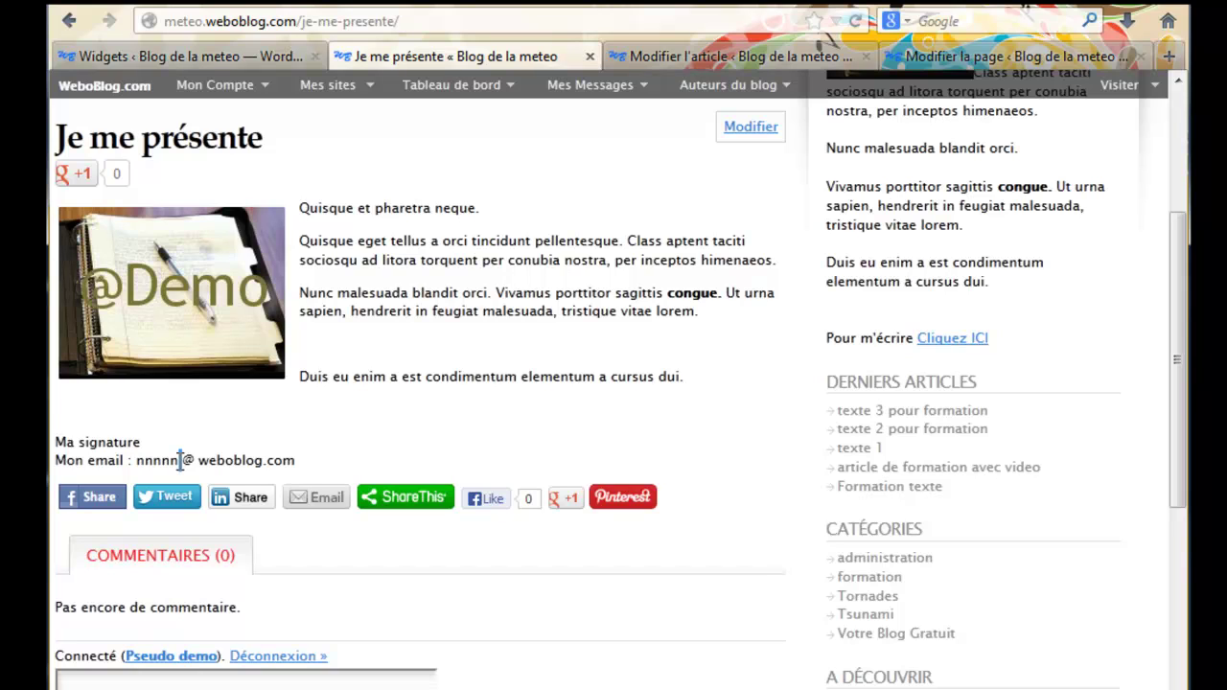
Select the Mon email address on the live page, then return to the widget photo editor
{"action": "left_click_drag", "start_coordinate": [137, 462], "coordinate": [296, 462]}
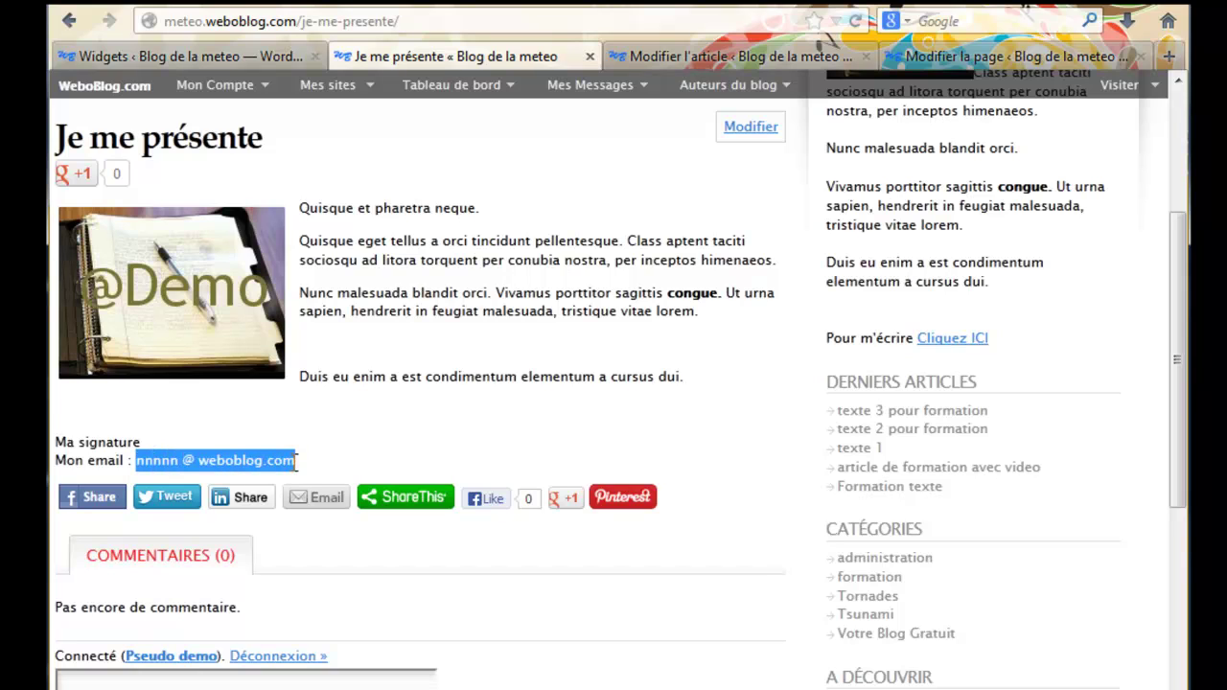
{"action": "left_click_drag", "start_coordinate": [137, 458], "coordinate": [304, 470]}
{"action": "left_click", "coordinate": [677, 58]}
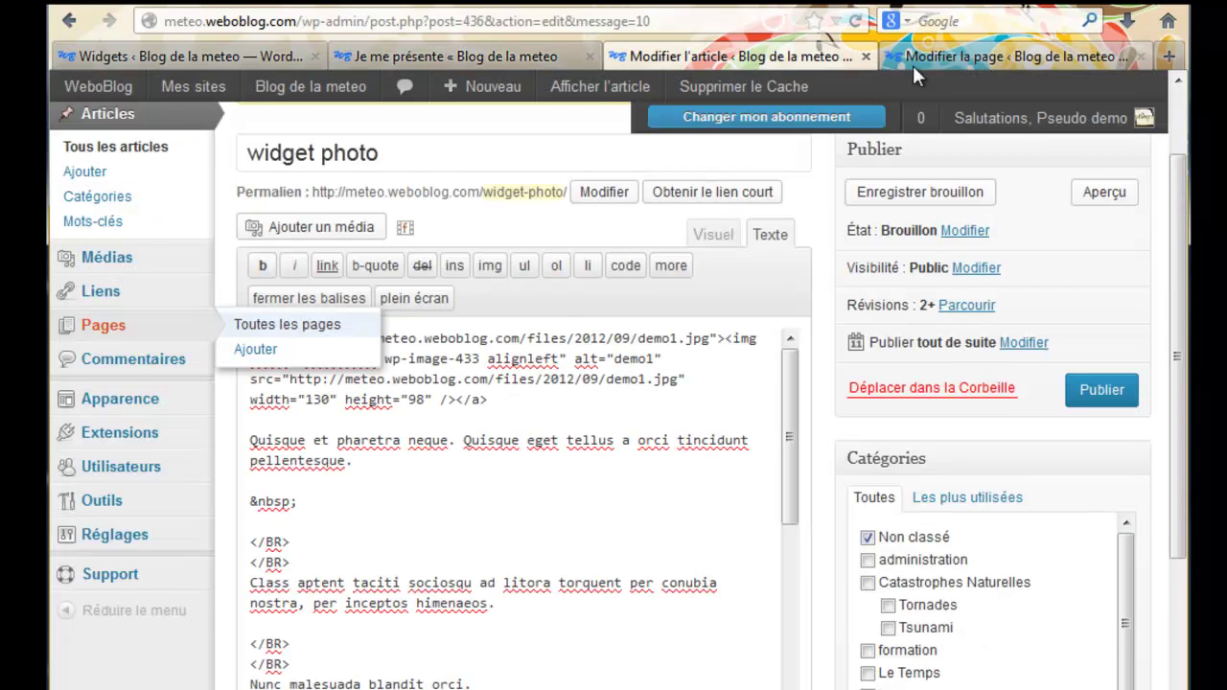
Paste the email into the Je me présente signature and select the address in the visual editor
{"action": "left_click", "coordinate": [920, 58]}
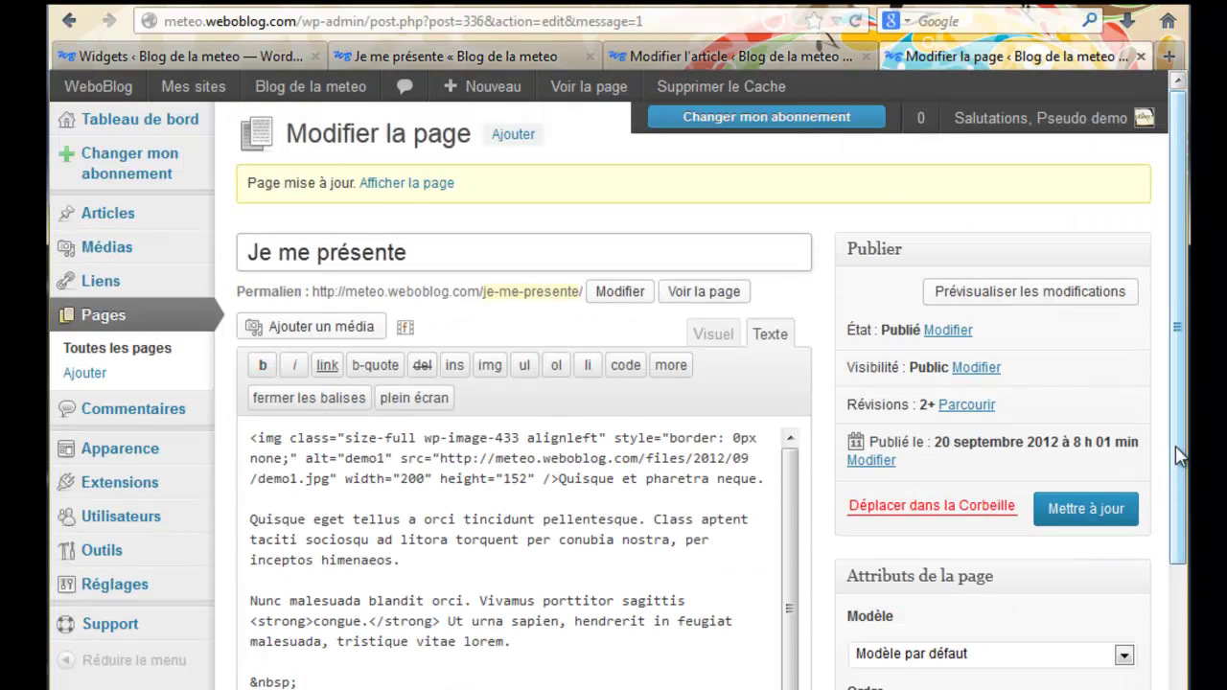
{"action": "scroll", "coordinate": [861, 671], "scroll_direction": "down", "scroll_amount": 3}
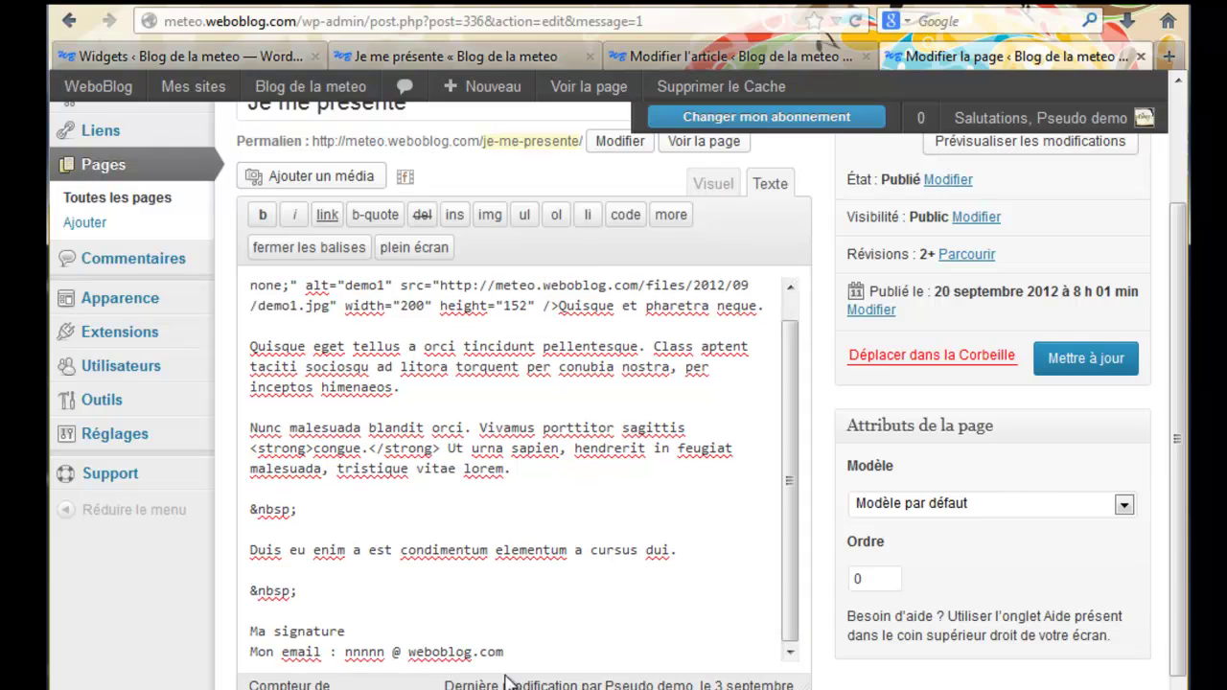
{"action": "double_click", "coordinate": [491, 651]}
{"action": "left_click_drag", "start_coordinate": [503, 652], "coordinate": [348, 651]}
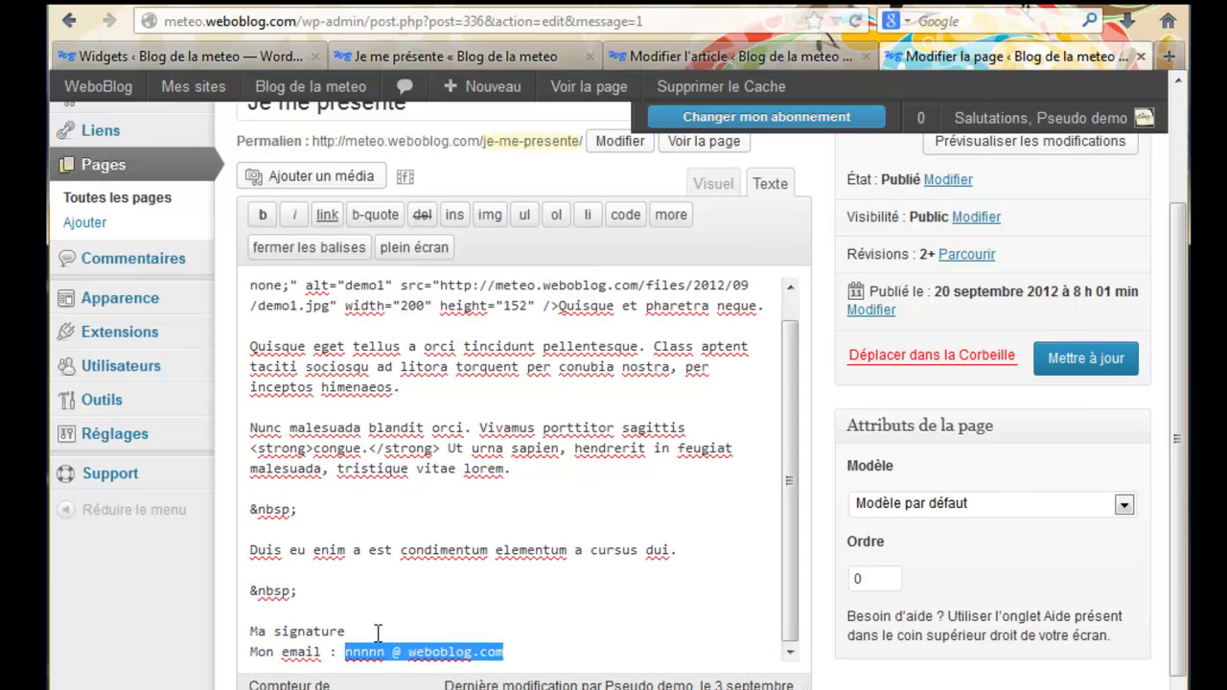
{"action": "left_click", "coordinate": [716, 184]}
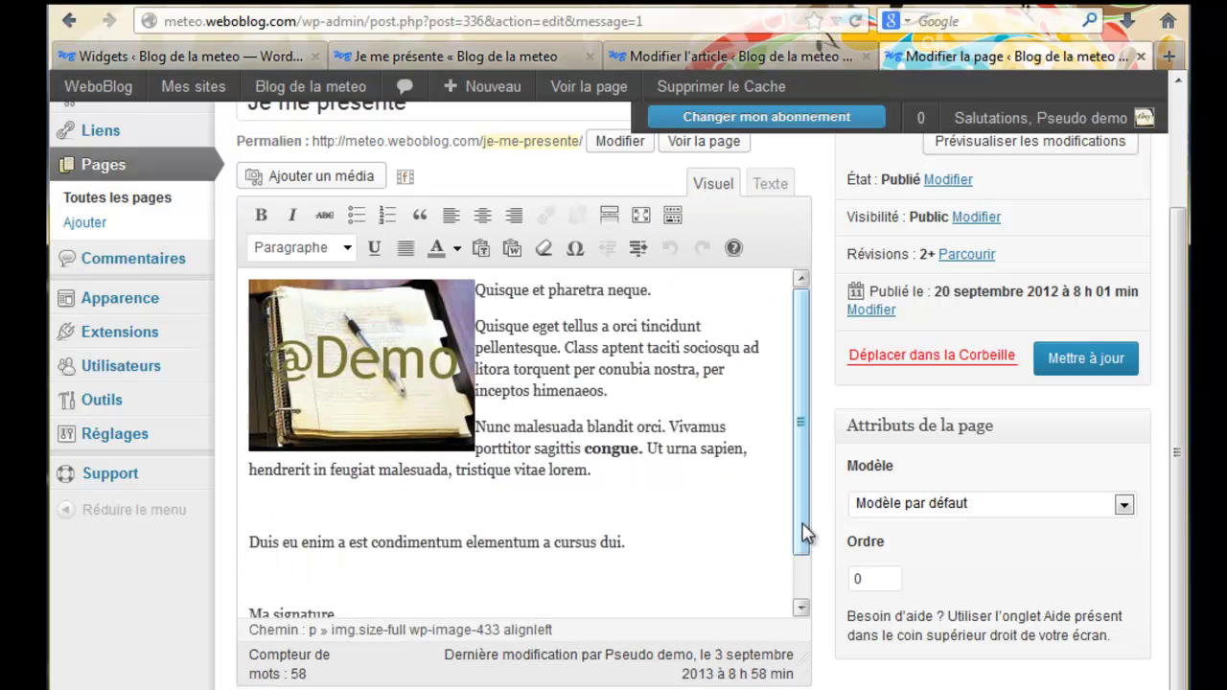
{"action": "scroll", "coordinate": [805, 537], "scroll_direction": "down", "scroll_amount": 1}
{"action": "left_click_drag", "start_coordinate": [527, 594], "coordinate": [326, 595]}
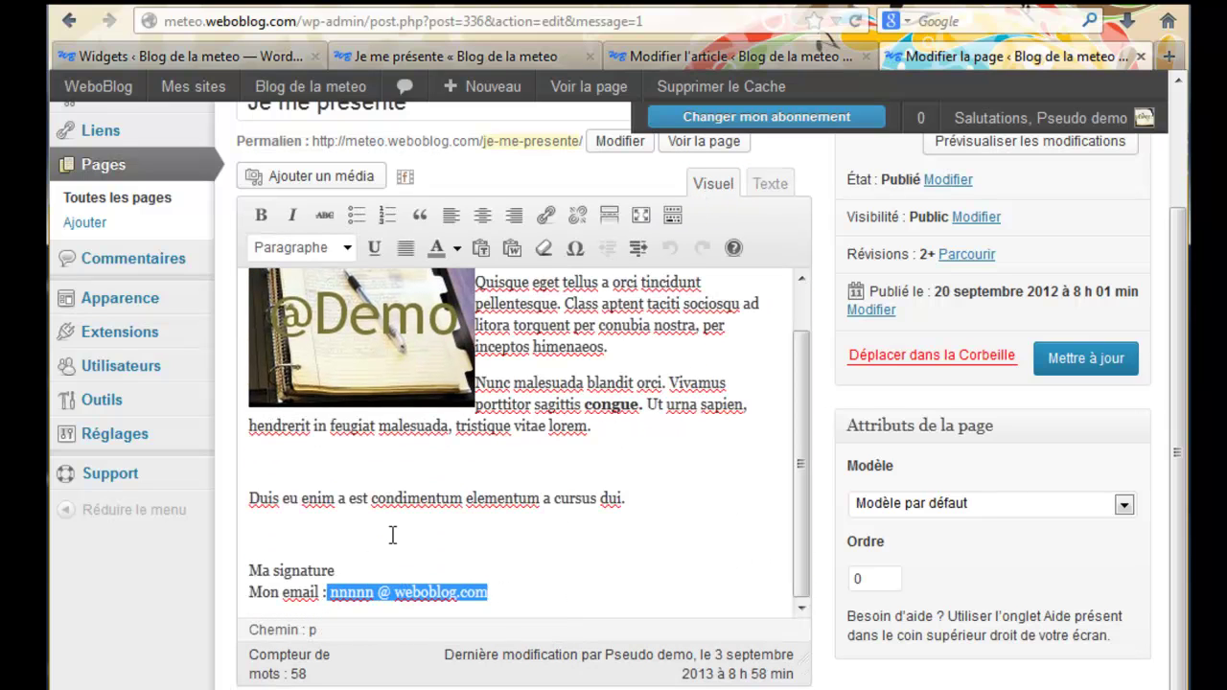
Turn the selected address into a mailto link and update the page
{"action": "left_click", "coordinate": [546, 215]}
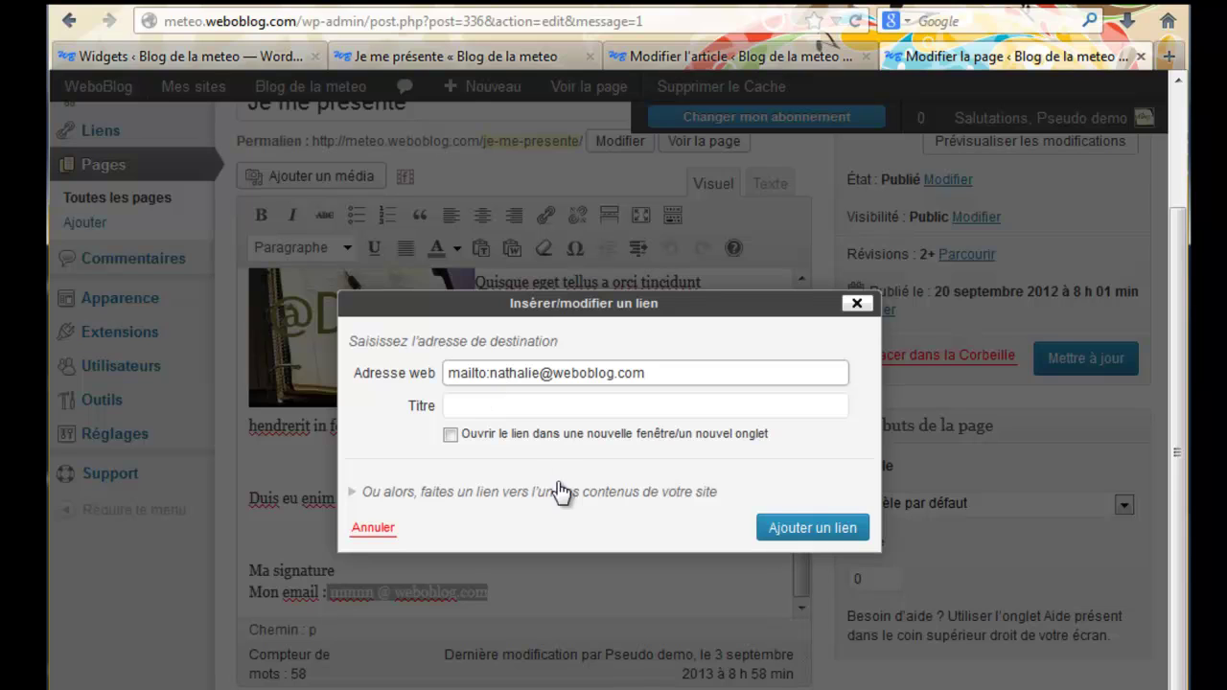
{"action": "left_click", "coordinate": [774, 525]}
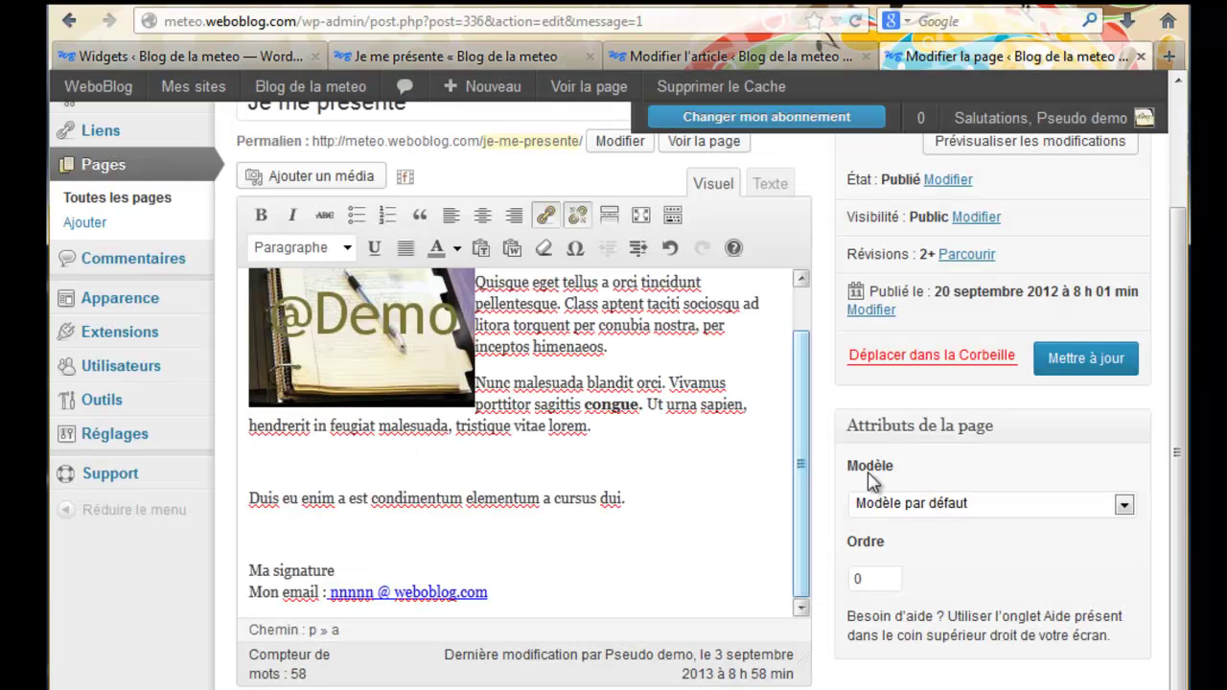
{"action": "left_click", "coordinate": [1069, 357]}
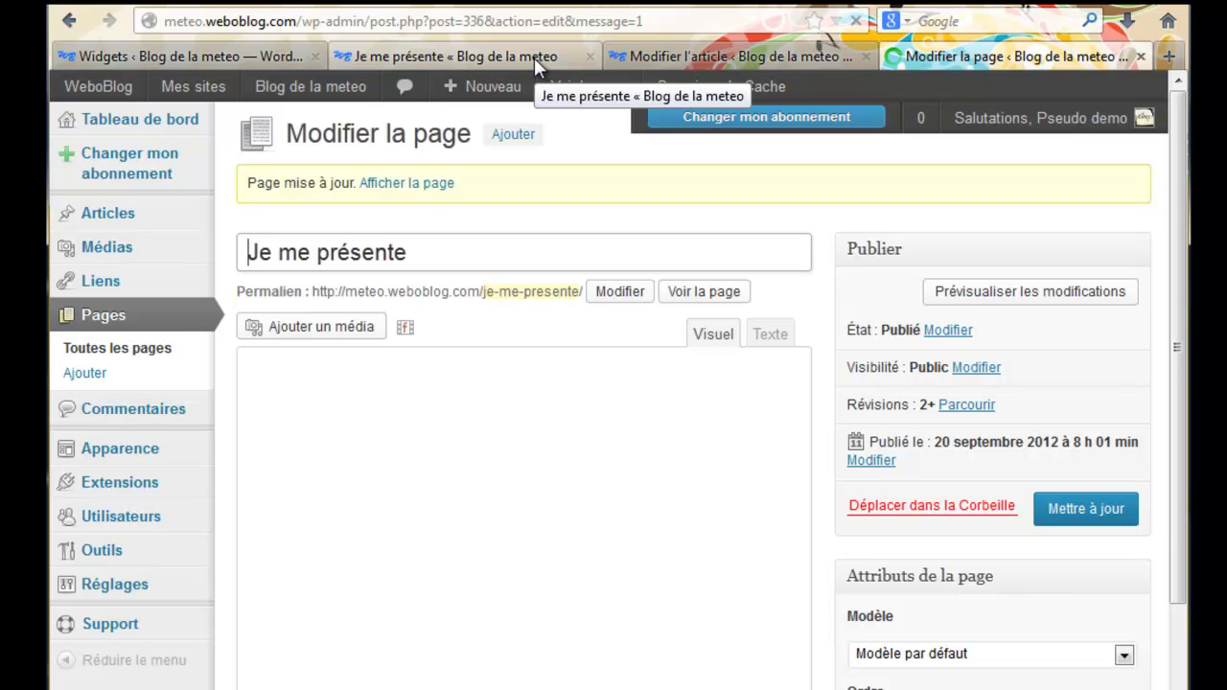
{"action": "scroll", "coordinate": [1181, 326], "scroll_direction": "down", "scroll_amount": 2}
{"action": "scroll", "coordinate": [1181, 325], "scroll_direction": "down", "scroll_amount": 2}
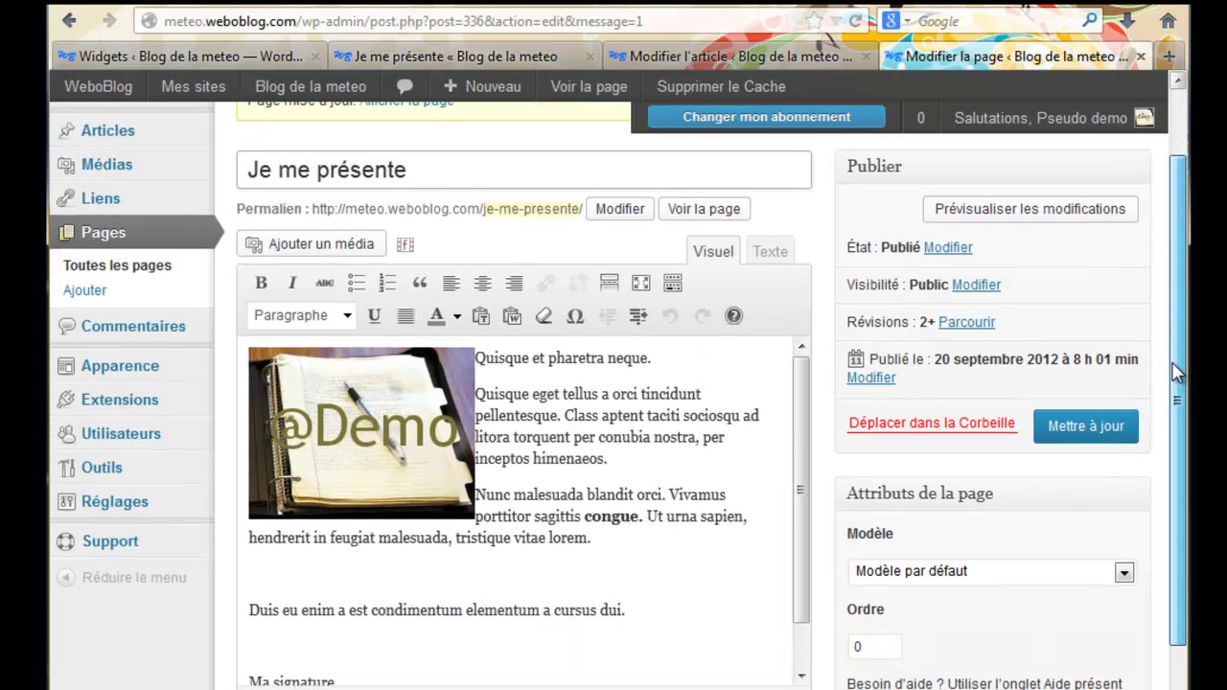
{"action": "left_click_drag", "start_coordinate": [803, 602], "coordinate": [803, 673]}
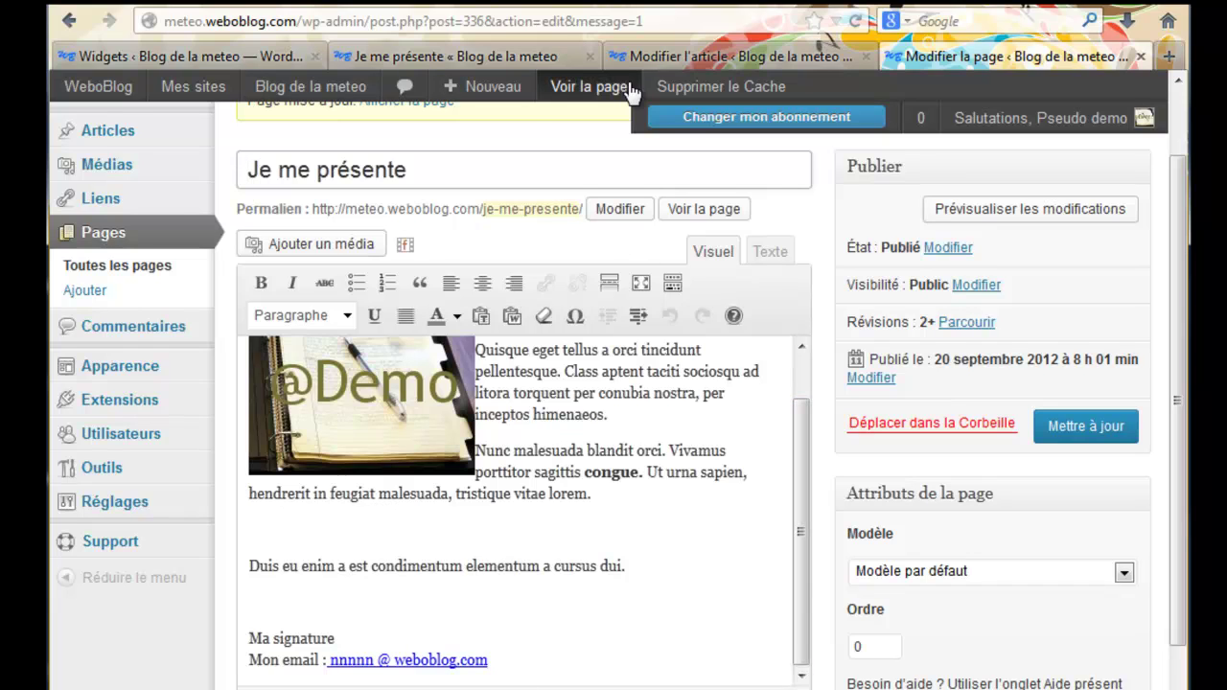
Reload the live Je me présente page and check its Mon email link opens a Thunderbird message
{"action": "left_click", "coordinate": [554, 58]}
{"action": "left_click", "coordinate": [856, 29]}
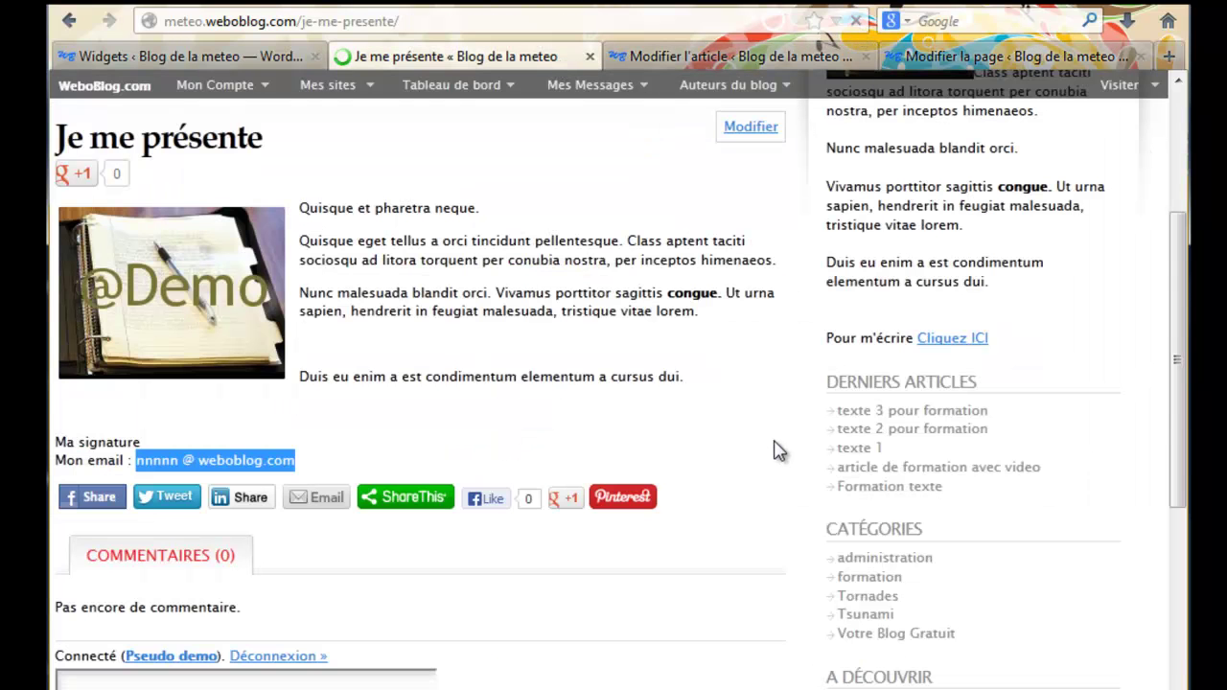
{"action": "triple_click", "coordinate": [241, 466]}
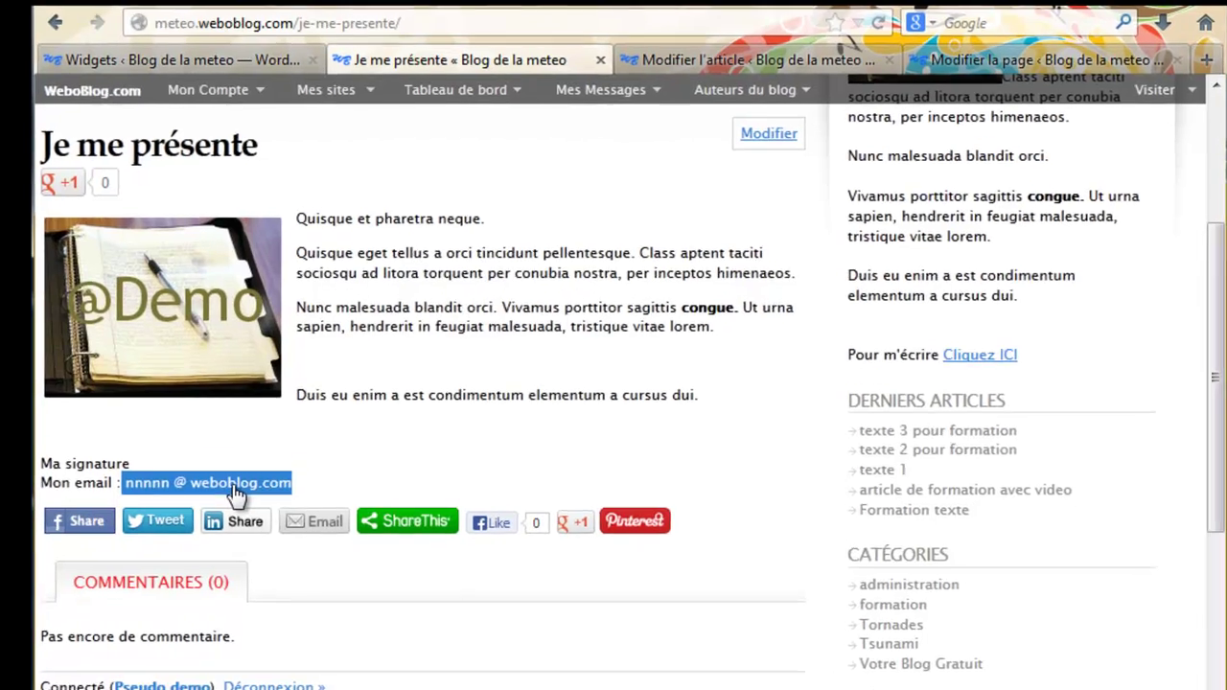
{"action": "left_click", "coordinate": [242, 468]}
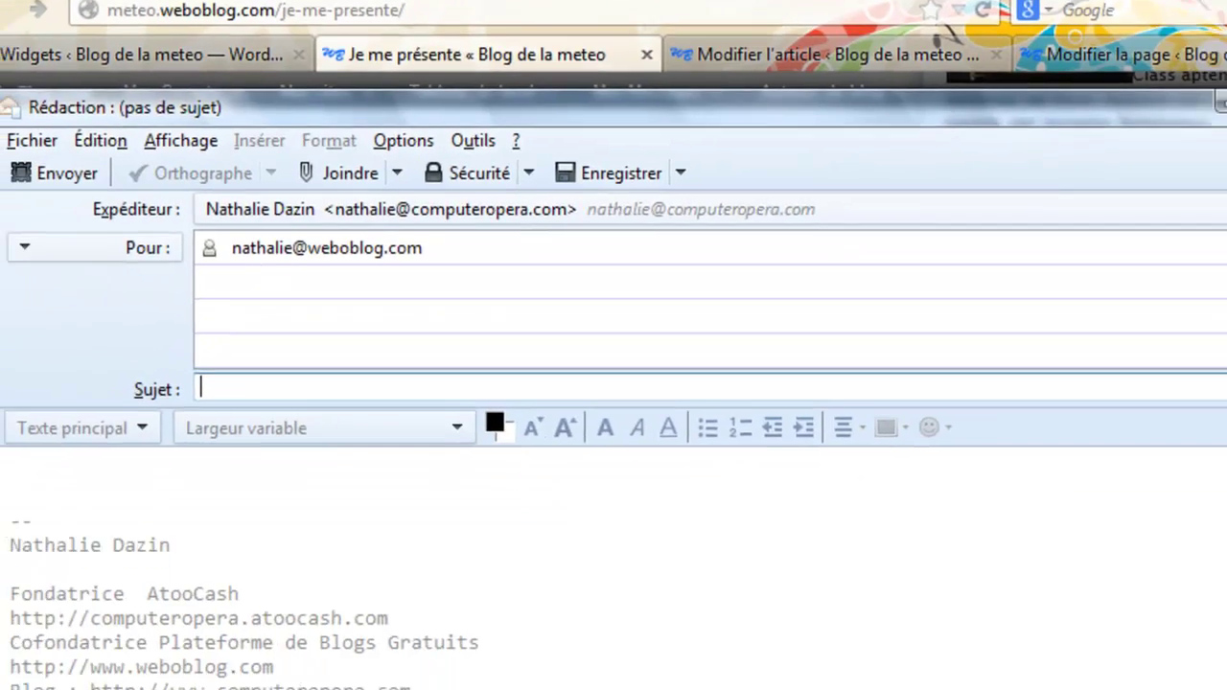
{"action": "key", "text": "ctrl+w"}
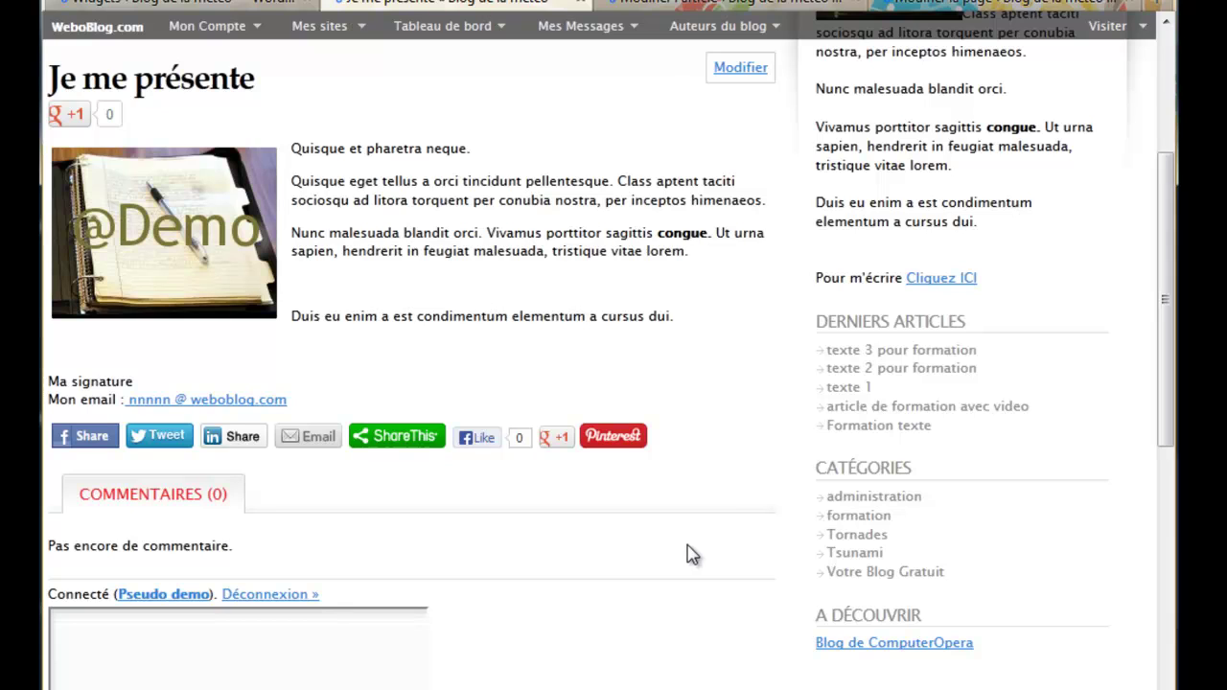
Look through the Modèle template list under Attributs de la page without changing it
{"action": "left_click", "coordinate": [920, 8]}
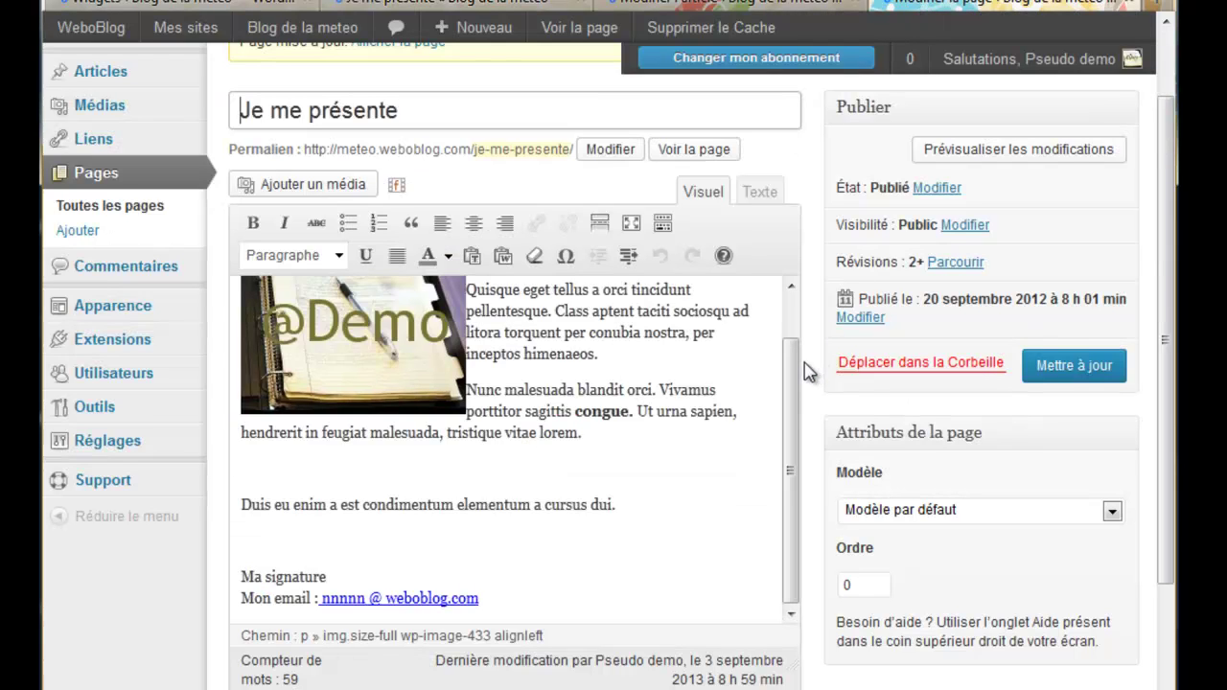
{"action": "left_click_drag", "start_coordinate": [1166, 280], "coordinate": [1166, 313]}
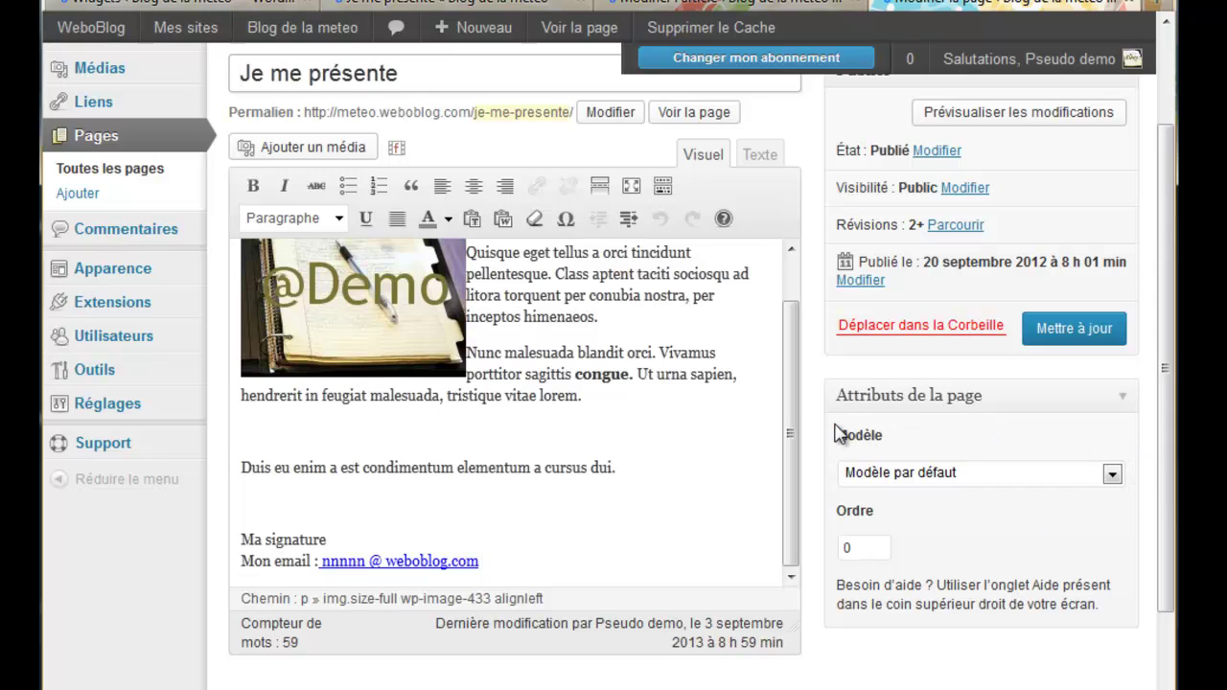
{"action": "left_click", "coordinate": [1112, 474]}
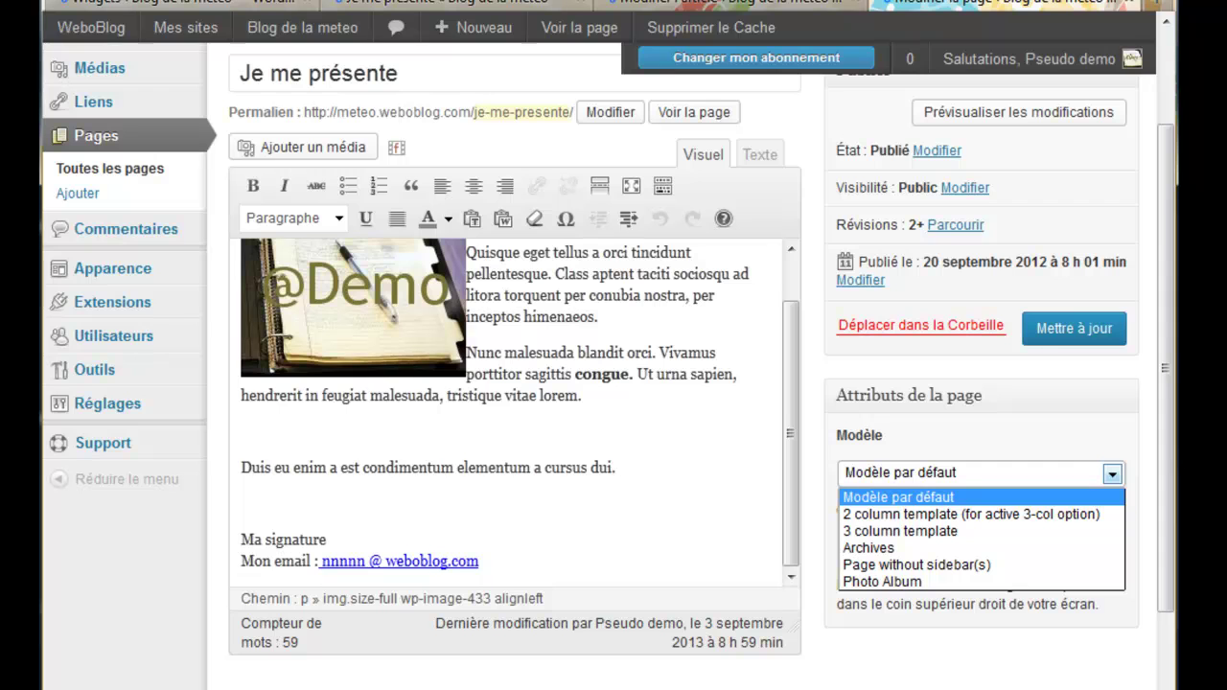
{"action": "key", "text": "Escape"}
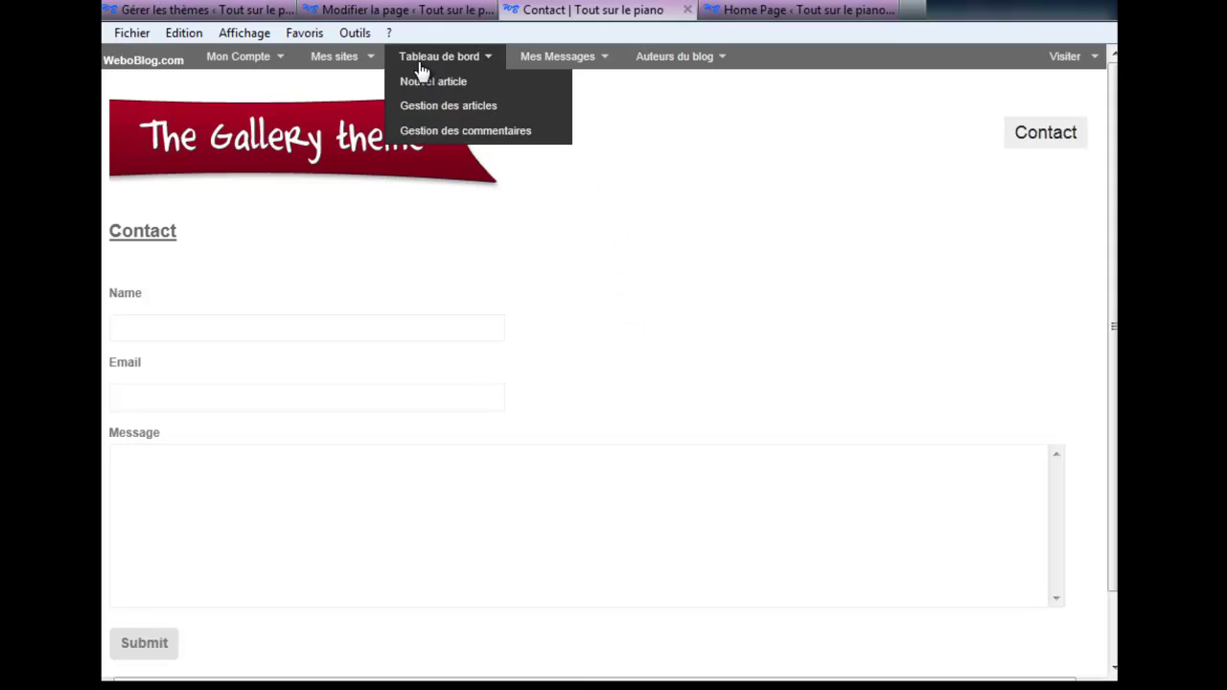
Check the active theme, then create a new page using the contact template
{"action": "left_click", "coordinate": [377, 10]}
{"action": "left_click", "coordinate": [196, 10]}
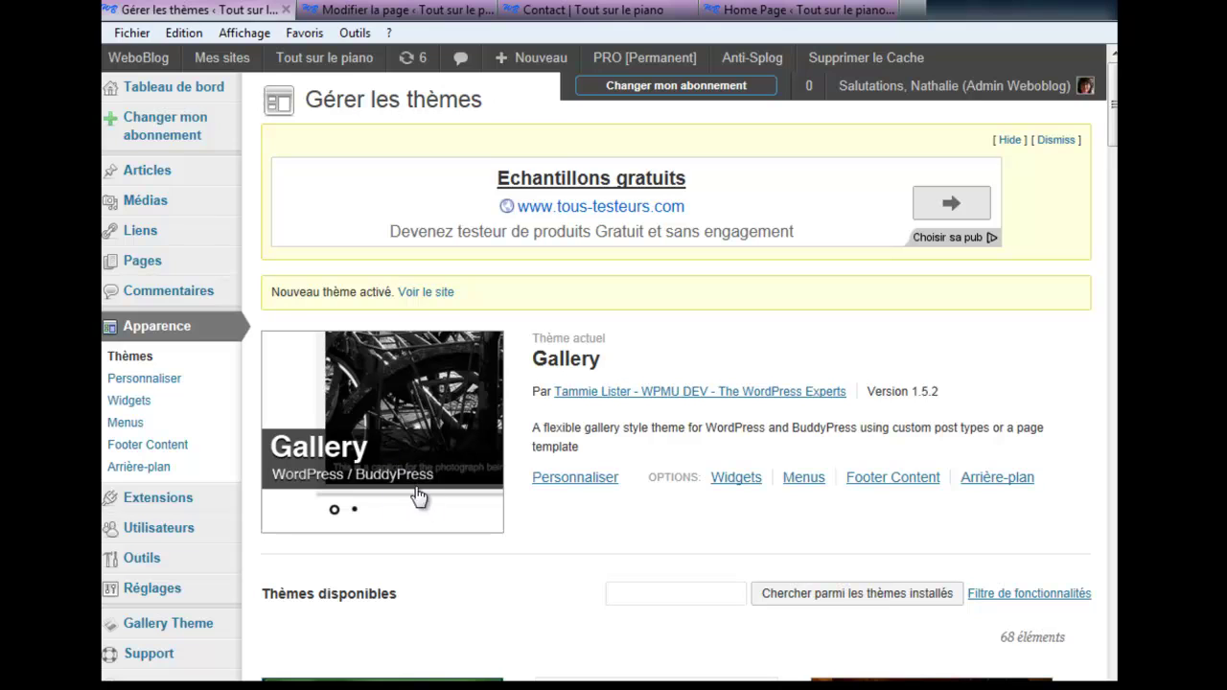
{"action": "left_click", "coordinate": [428, 11]}
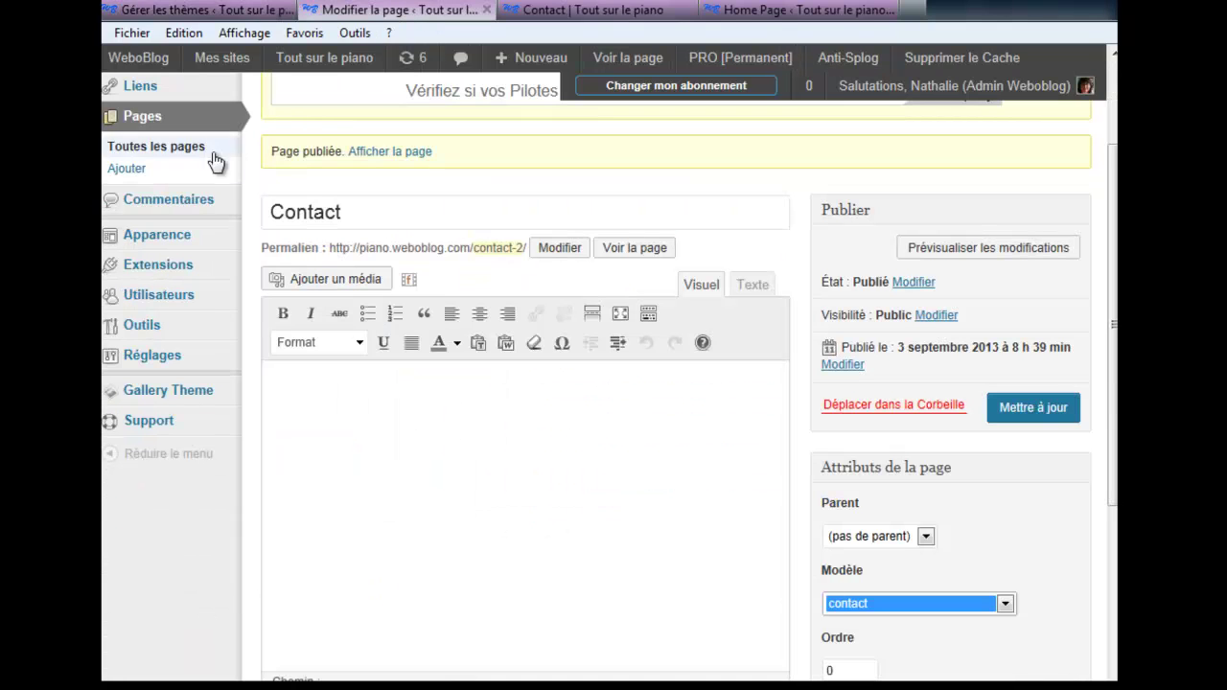
{"action": "right_click", "coordinate": [146, 177]}
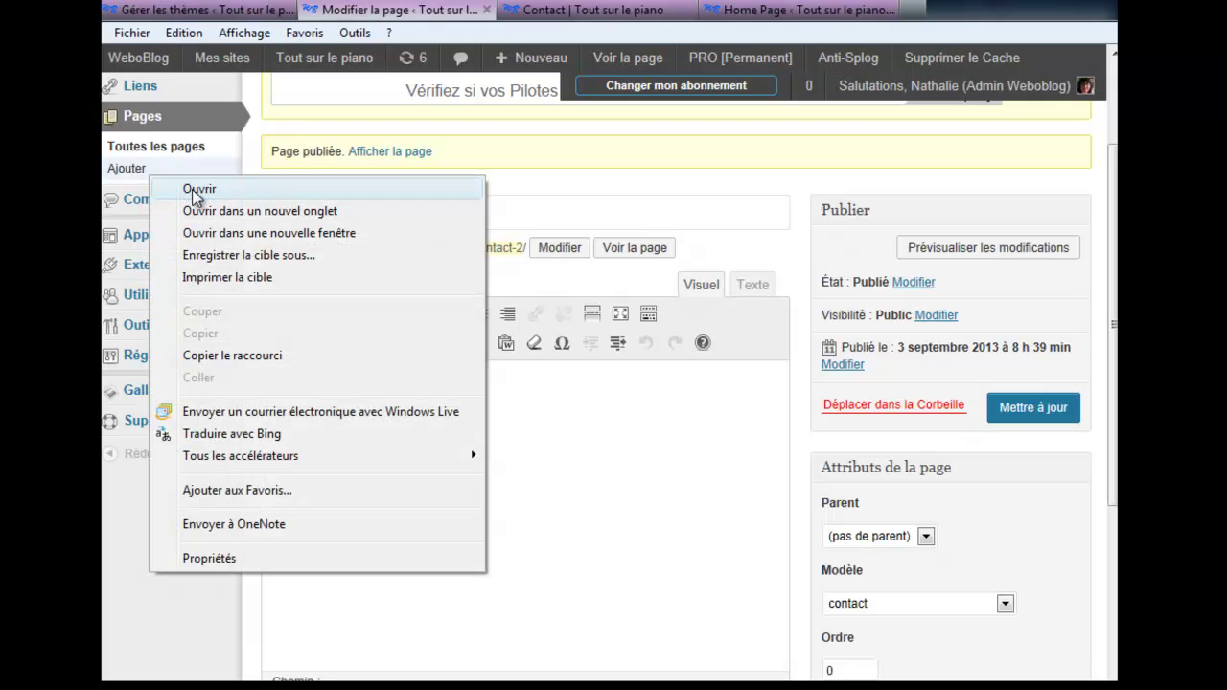
{"action": "left_click", "coordinate": [220, 211]}
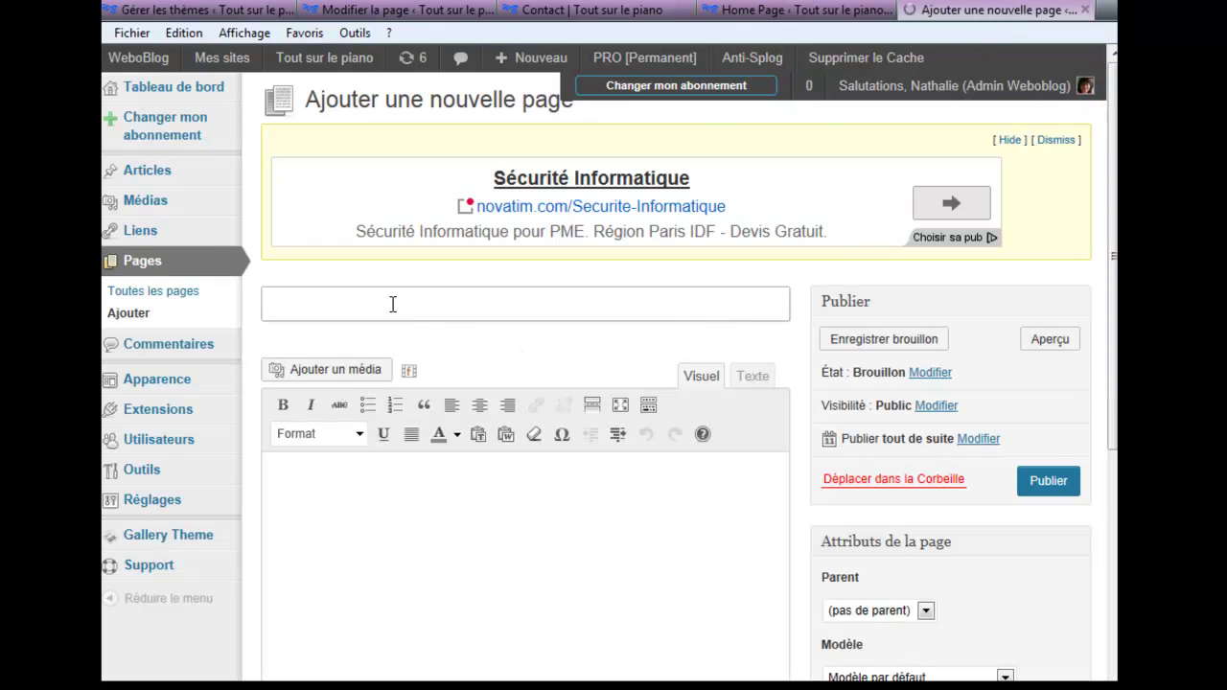
{"action": "scroll", "coordinate": [1049, 585], "scroll_direction": "down", "scroll_amount": 2}
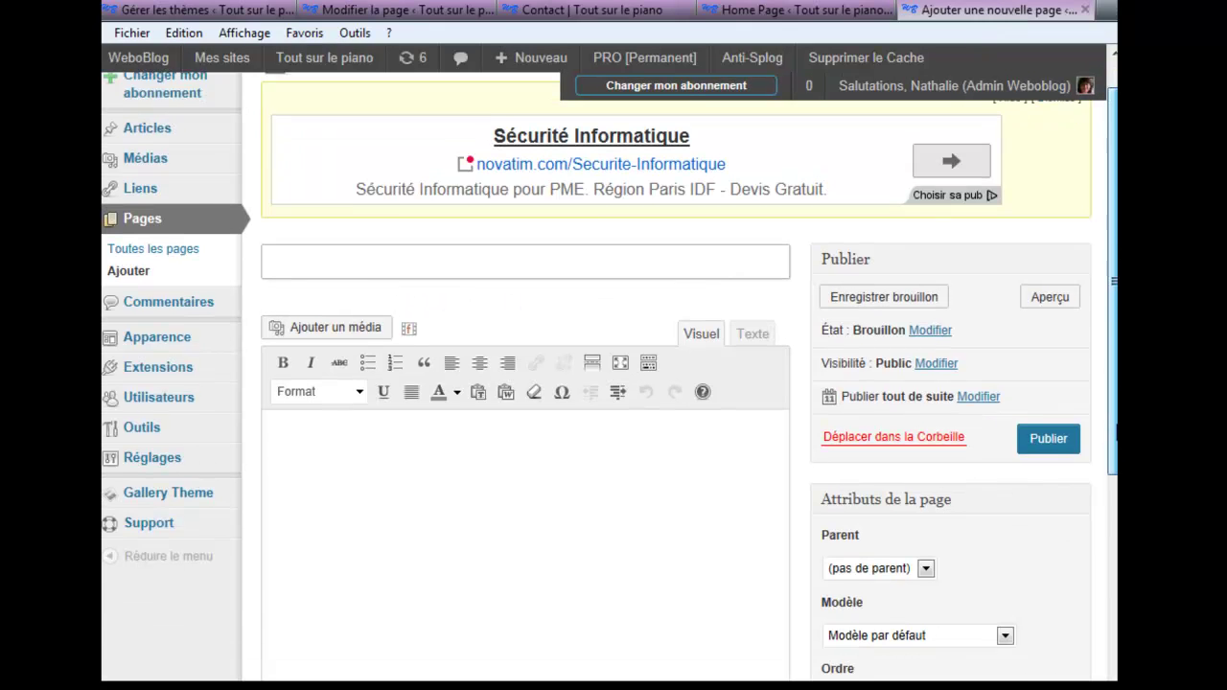
{"action": "left_click", "coordinate": [1004, 576]}
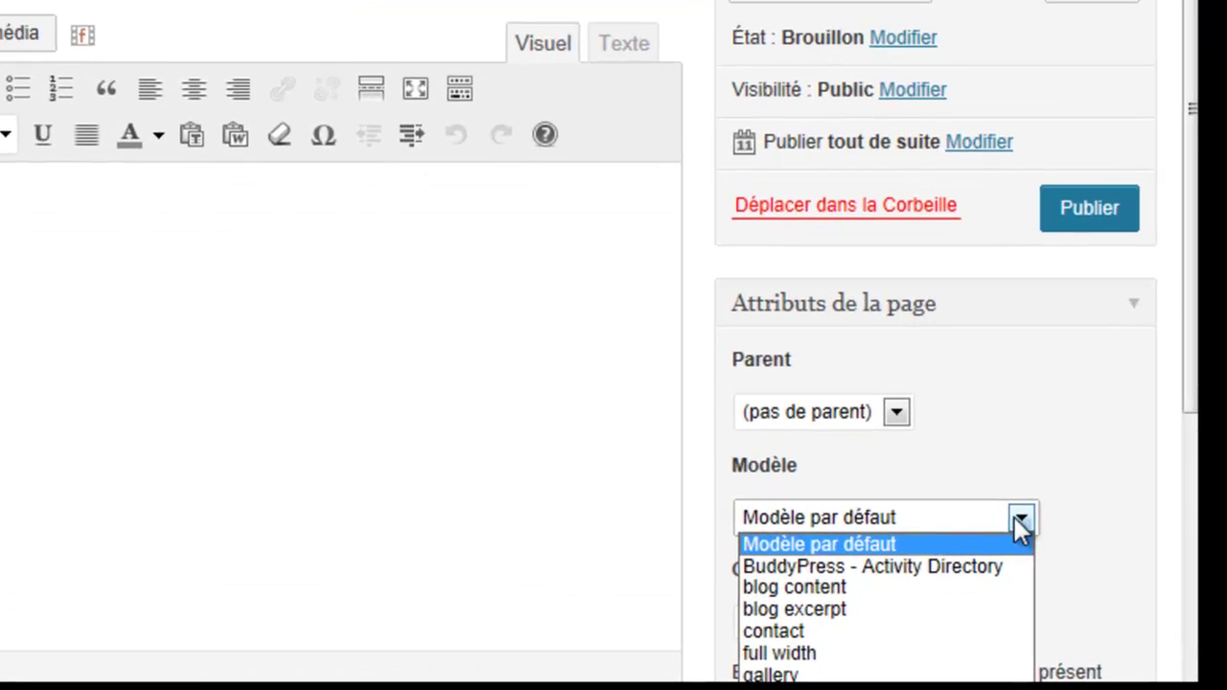
{"action": "left_click", "coordinate": [769, 632]}
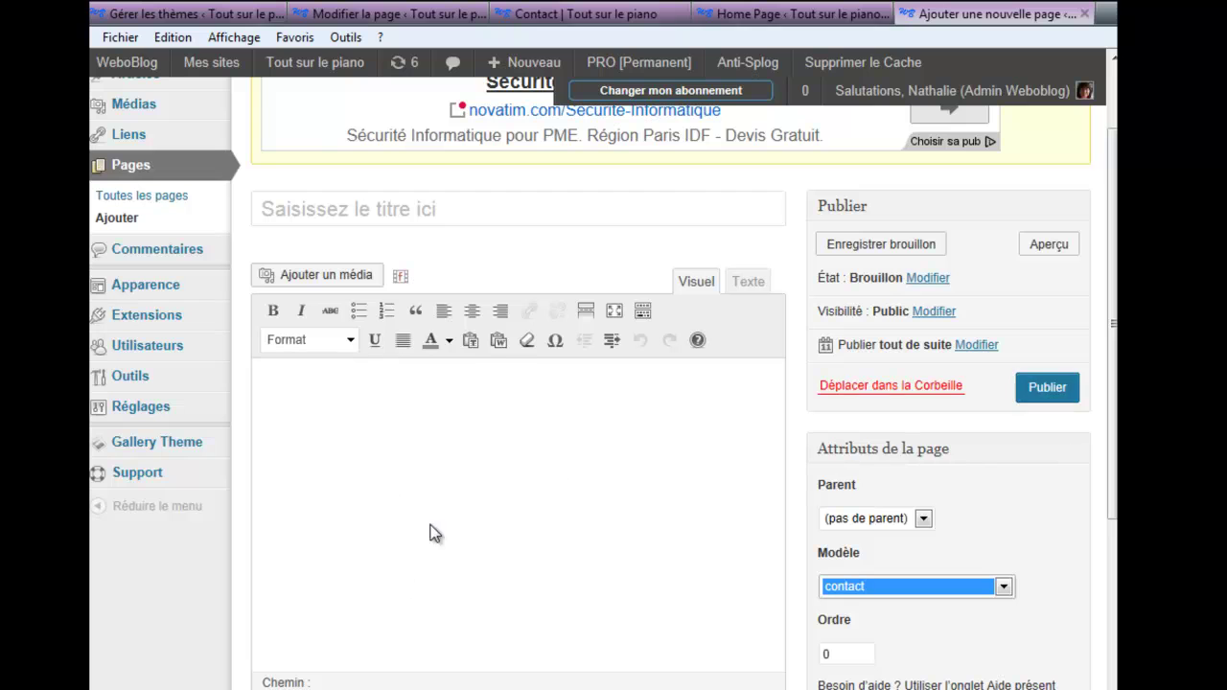
Open the published Contact page in a new browser tab
{"action": "left_click", "coordinate": [538, 15]}
{"action": "left_click", "coordinate": [412, 13]}
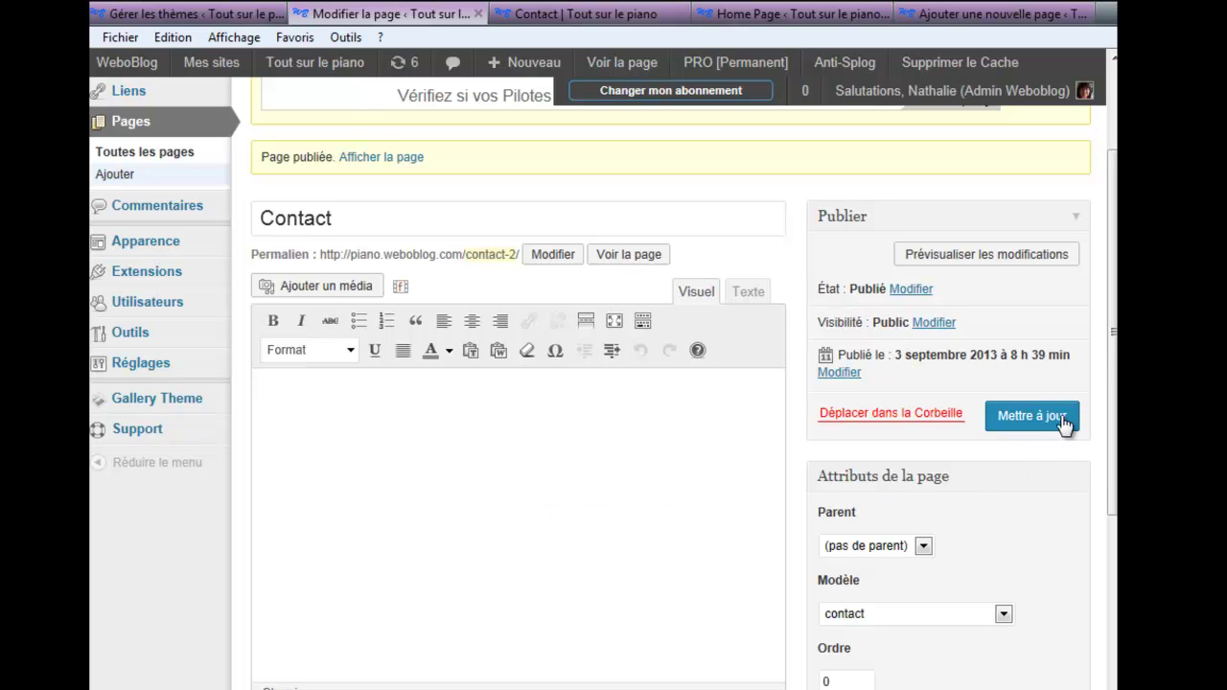
{"action": "scroll", "coordinate": [1109, 484], "scroll_direction": "down", "scroll_amount": 2}
{"action": "scroll", "coordinate": [1109, 484], "scroll_direction": "up", "scroll_amount": 1}
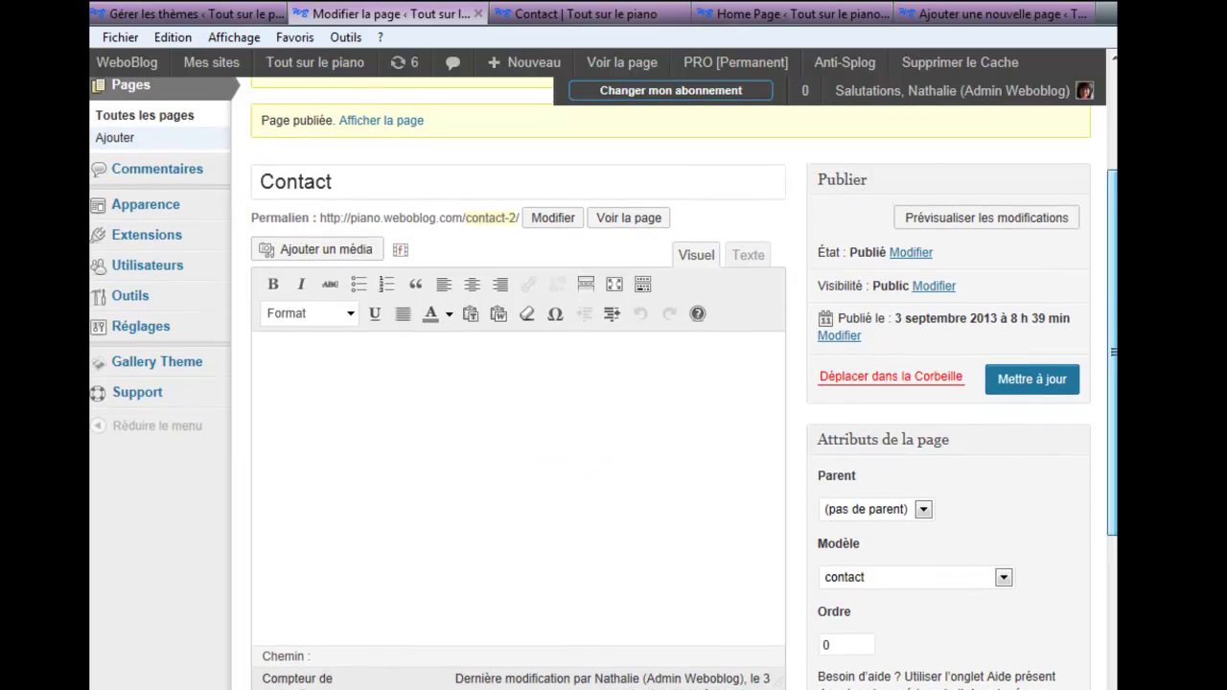
{"action": "right_click", "coordinate": [614, 65]}
{"action": "left_click", "coordinate": [690, 105]}
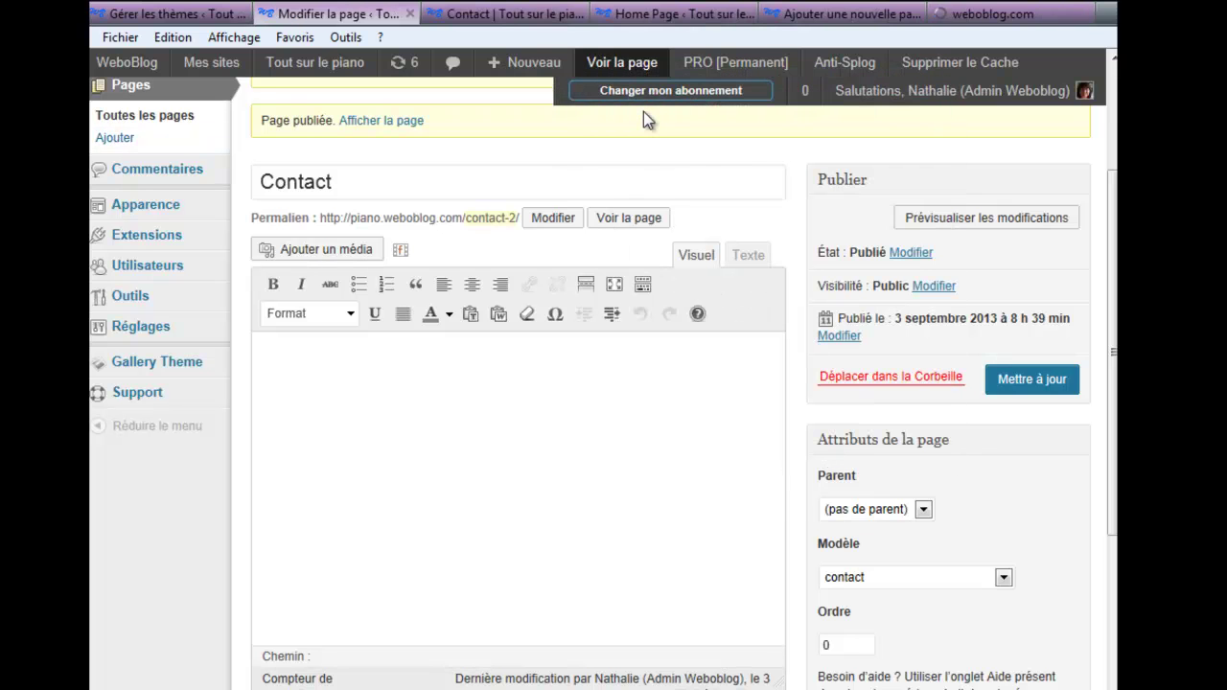
Try the Name, Email and Message fields on the public Contact page
{"action": "left_click", "coordinate": [1011, 19]}
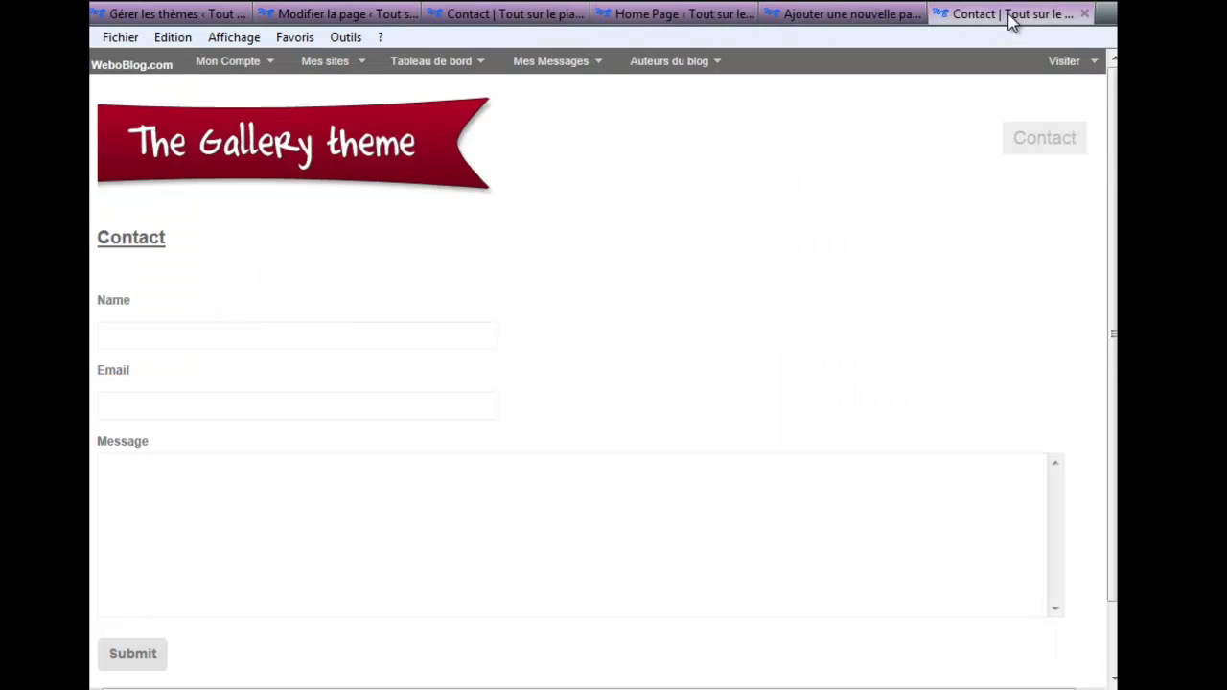
{"action": "left_click", "coordinate": [134, 331]}
{"action": "left_click", "coordinate": [152, 409]}
{"action": "left_click", "coordinate": [170, 500]}
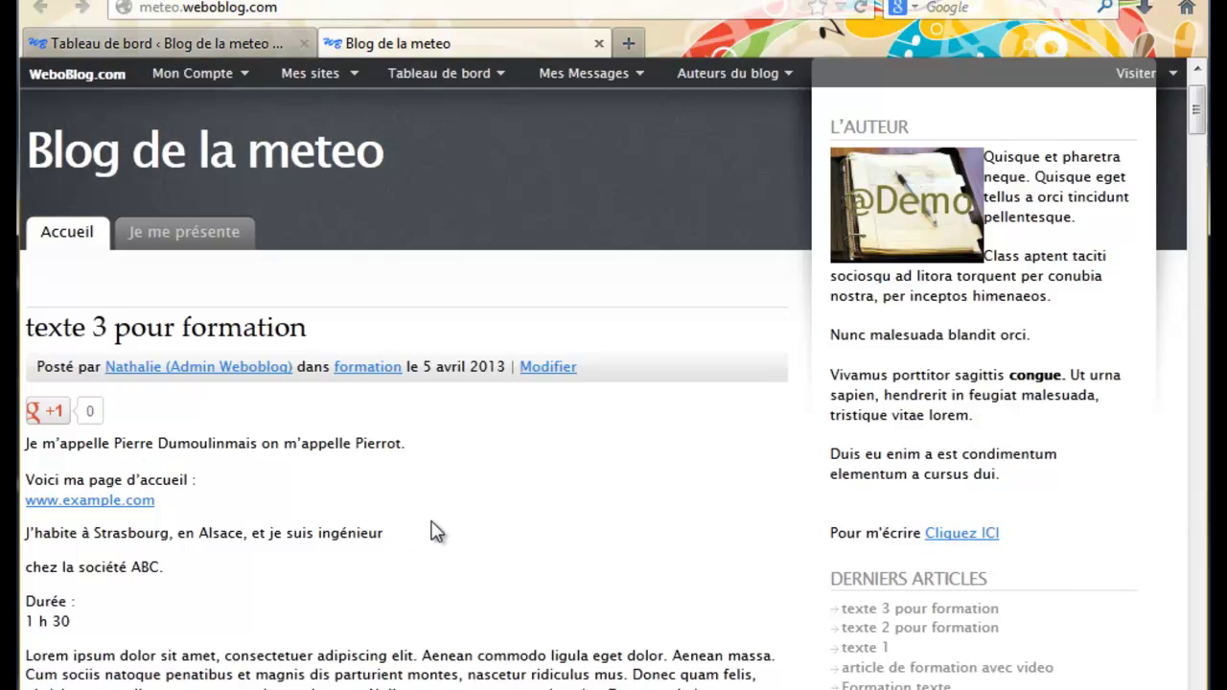
Go from the meteo blog's home page to its Tableau de bord dashboard
{"action": "mouse_move", "coordinate": [1196, 105]}
{"action": "left_mouse_down"}
{"action": "mouse_move", "coordinate": [1198, 158]}
{"action": "mouse_move", "coordinate": [1197, 112]}
{"action": "left_mouse_up"}
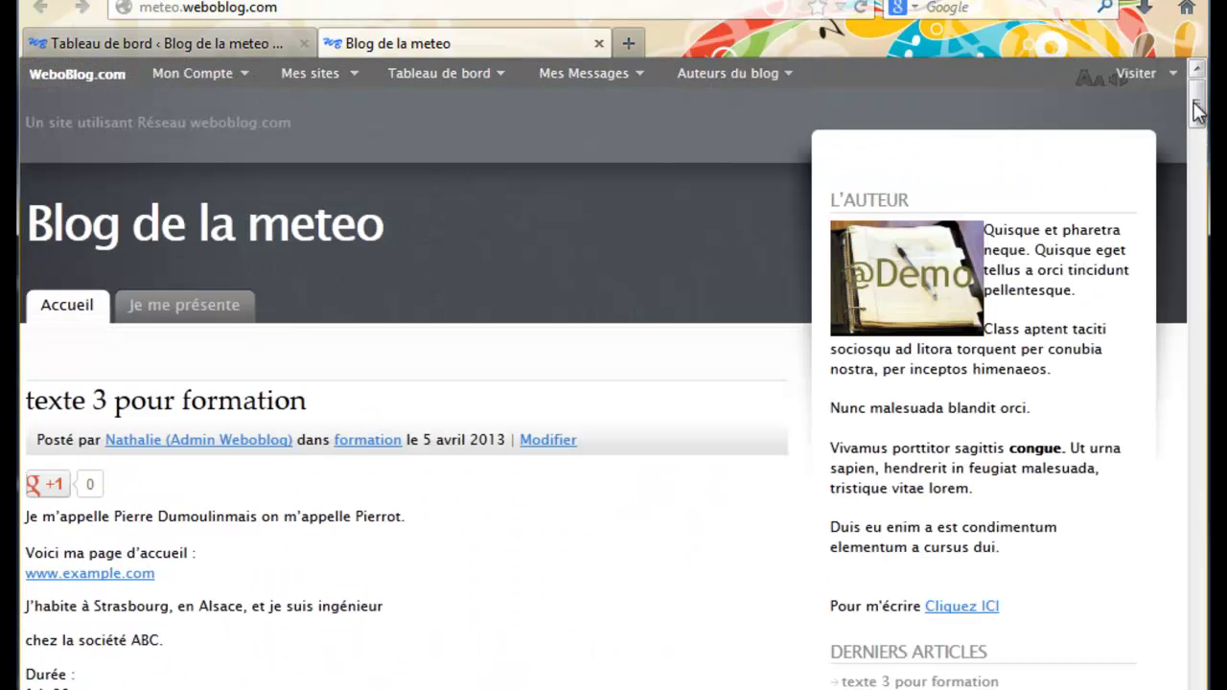
{"action": "left_click", "coordinate": [219, 42]}
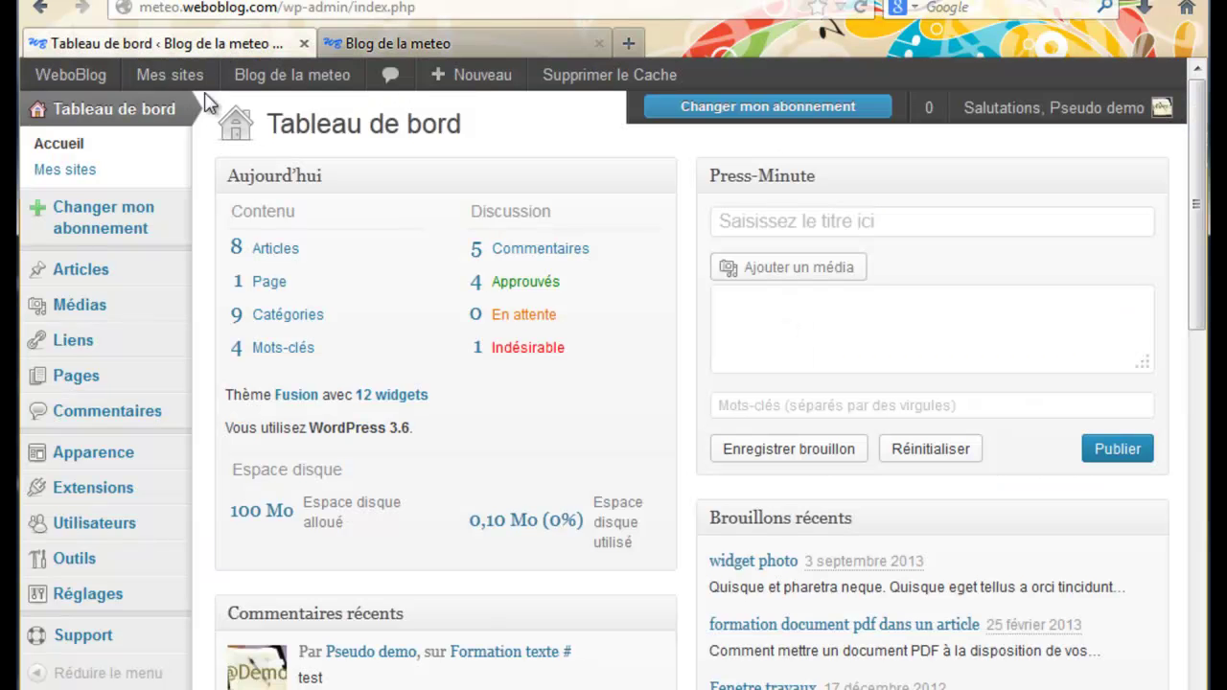
Activate the Contact Form plugin in Extensions, then go to Apparence > Widgets
{"action": "left_click", "coordinate": [94, 491]}
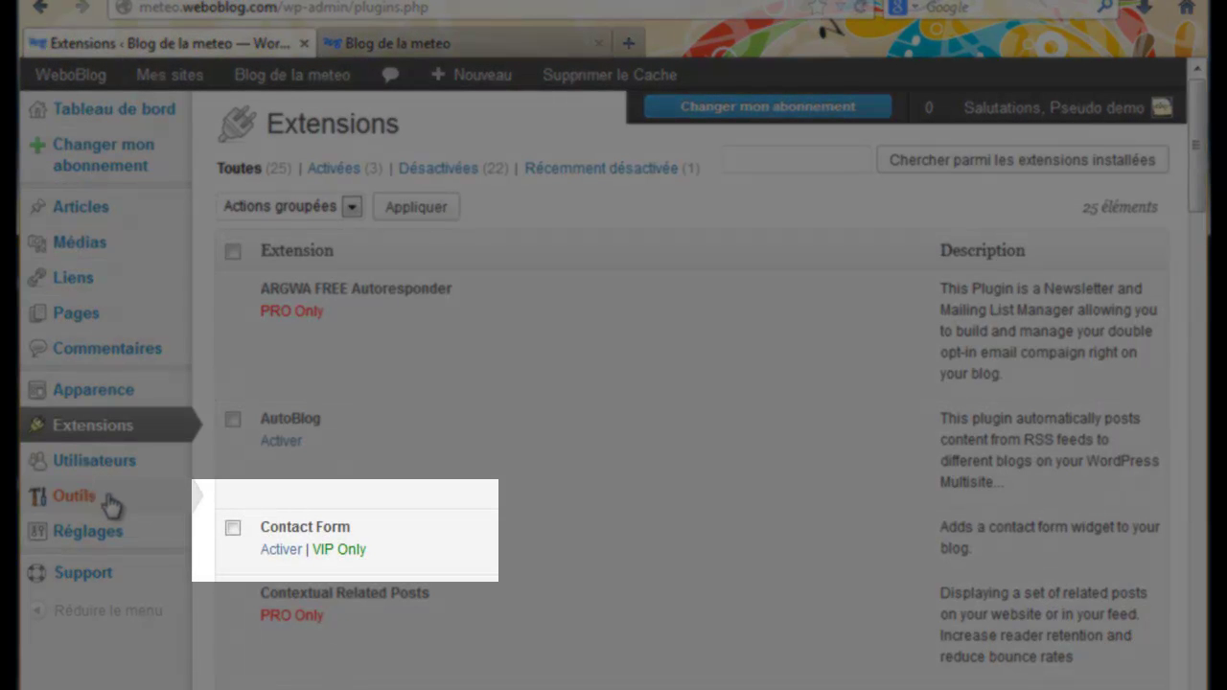
{"action": "left_click", "coordinate": [281, 552]}
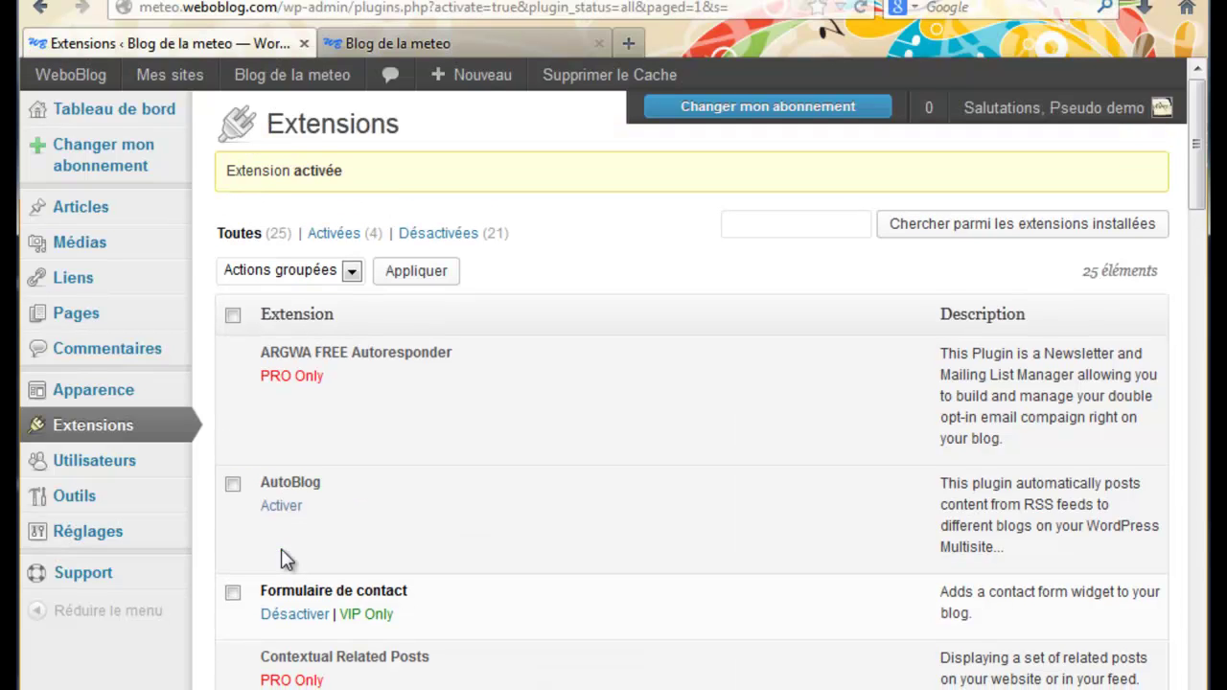
{"action": "mouse_move", "coordinate": [105, 546]}
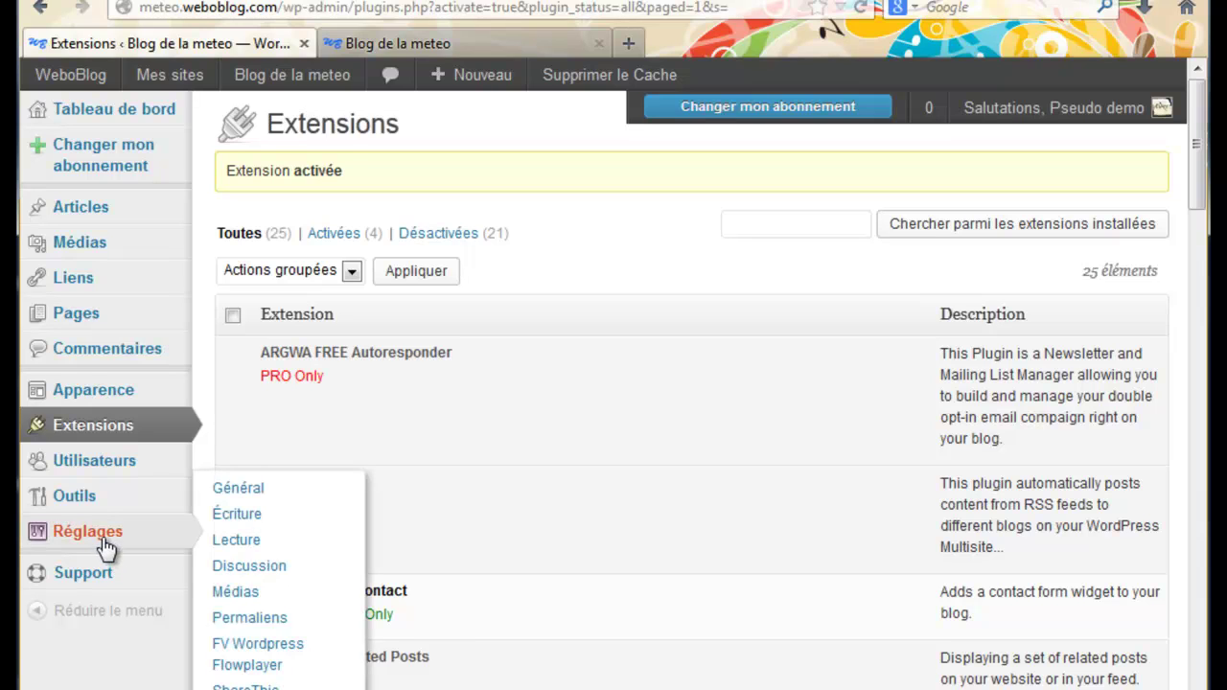
{"action": "mouse_move", "coordinate": [101, 511]}
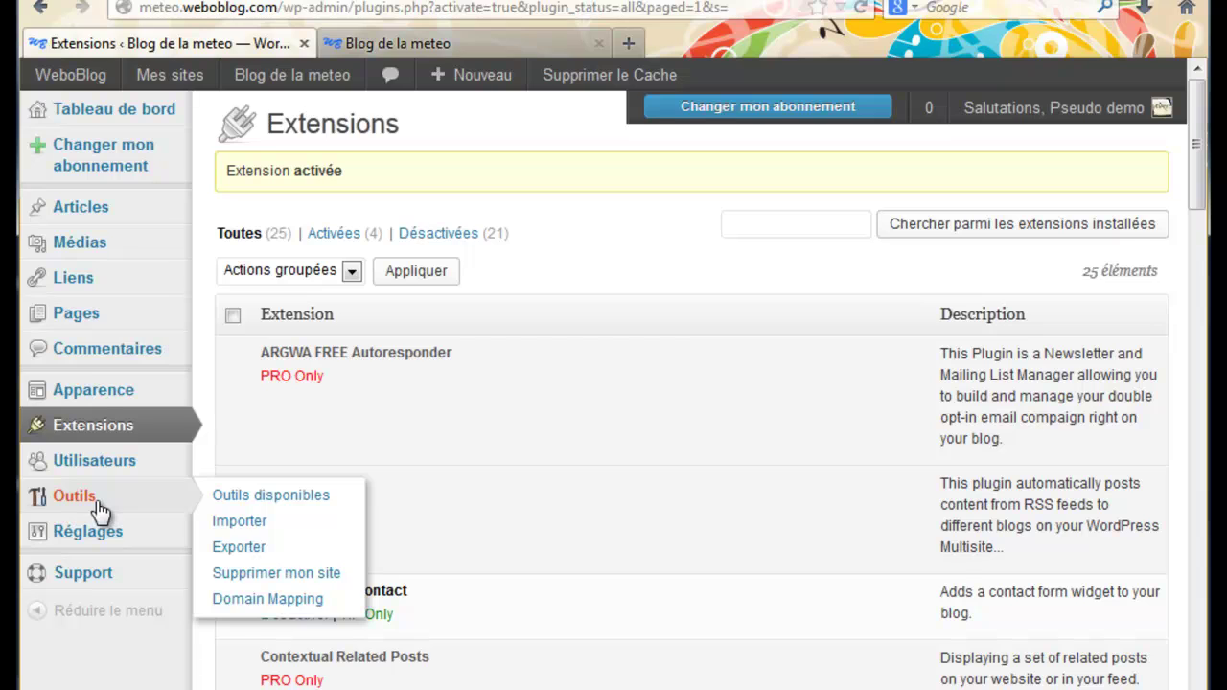
{"action": "mouse_move", "coordinate": [96, 395]}
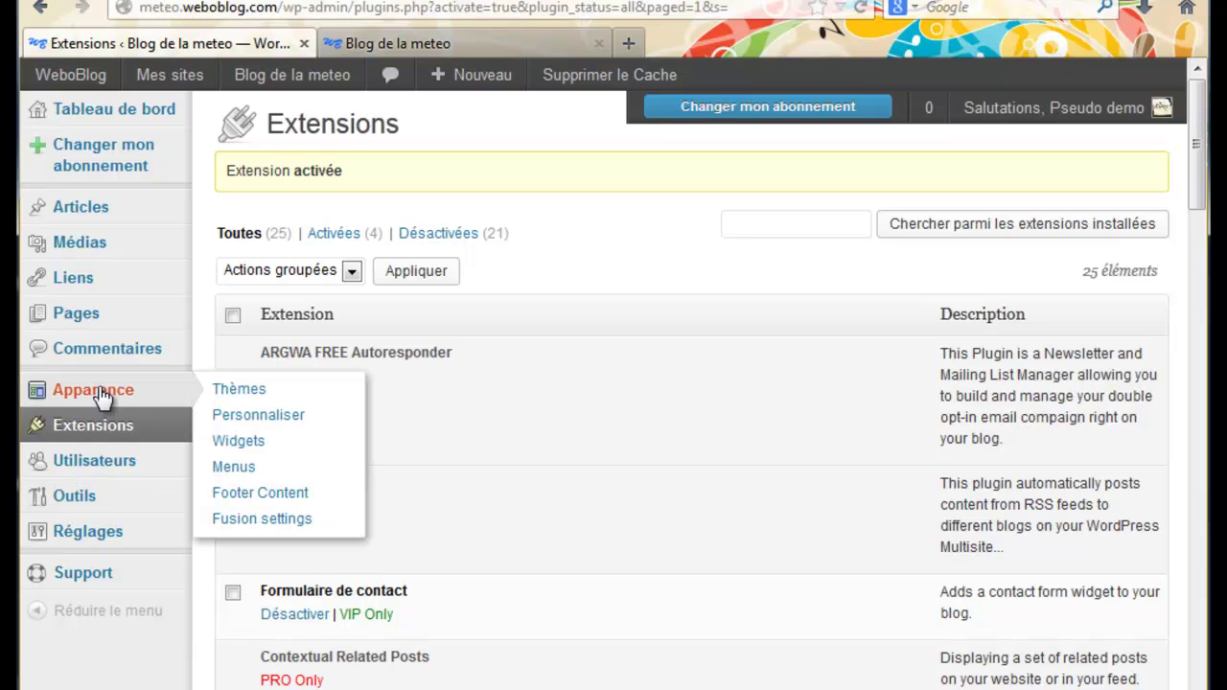
{"action": "left_click", "coordinate": [231, 442]}
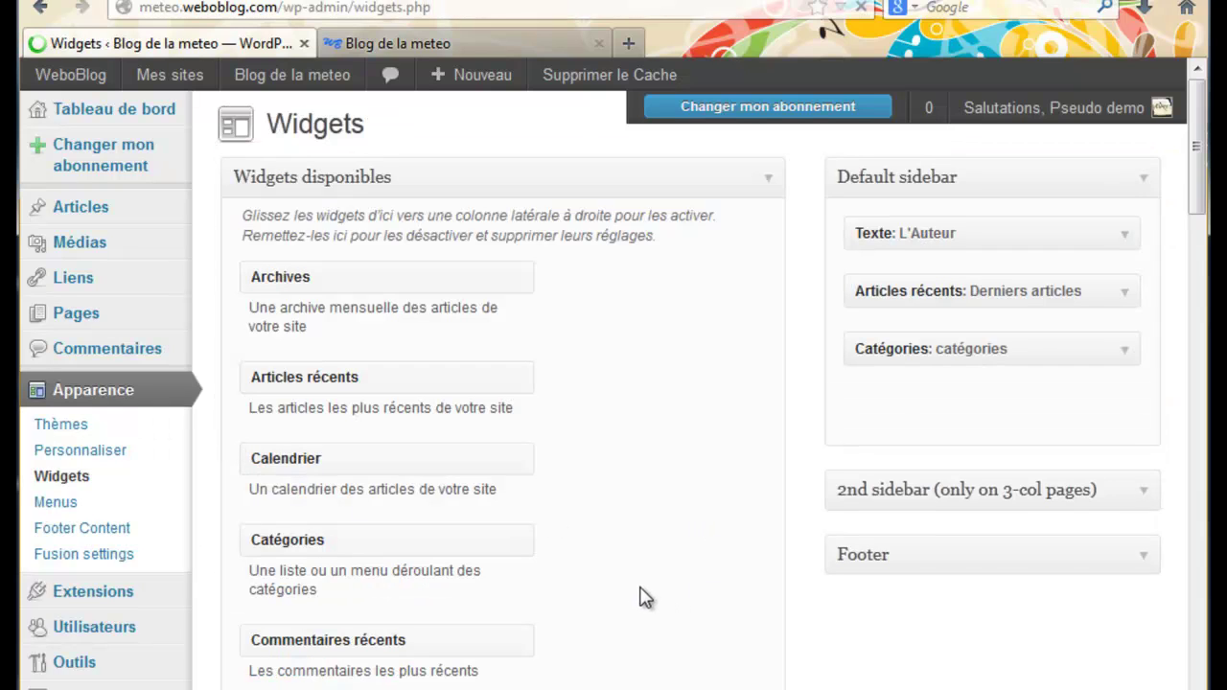
Drag the Formulaire de contact widget into the sidebar just below Catégories
{"action": "scroll", "coordinate": [628, 580], "scroll_direction": "down", "scroll_amount": 3}
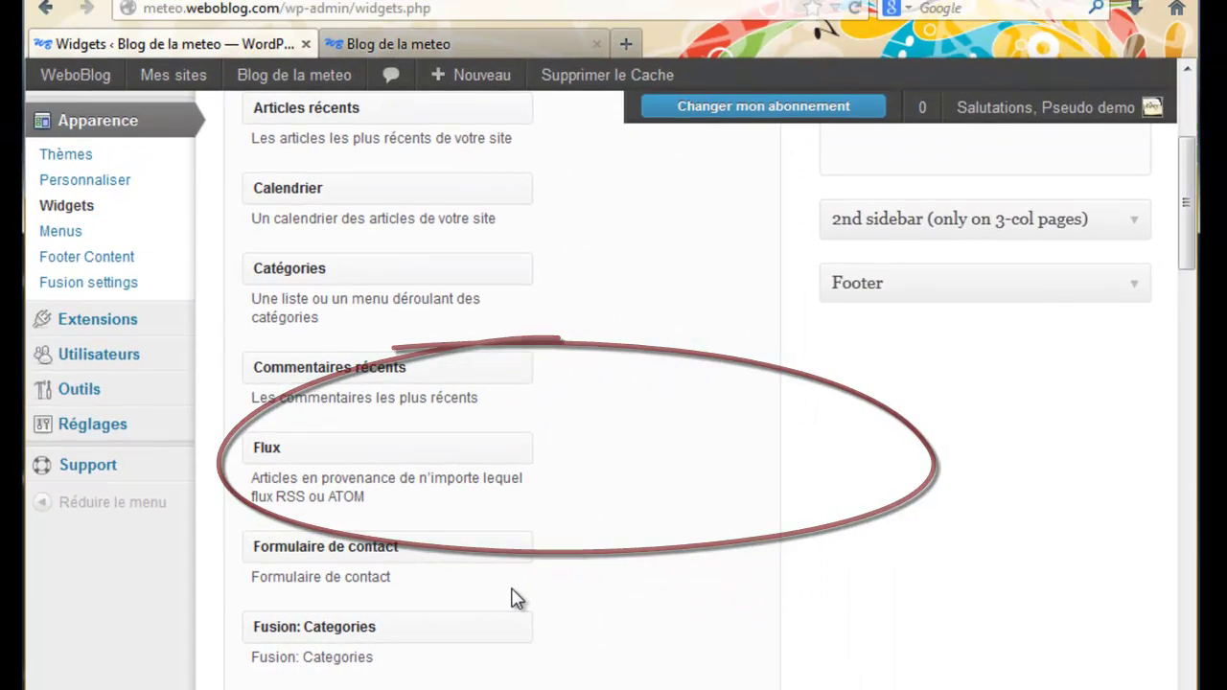
{"action": "scroll", "coordinate": [585, 587], "scroll_direction": "up", "scroll_amount": 3}
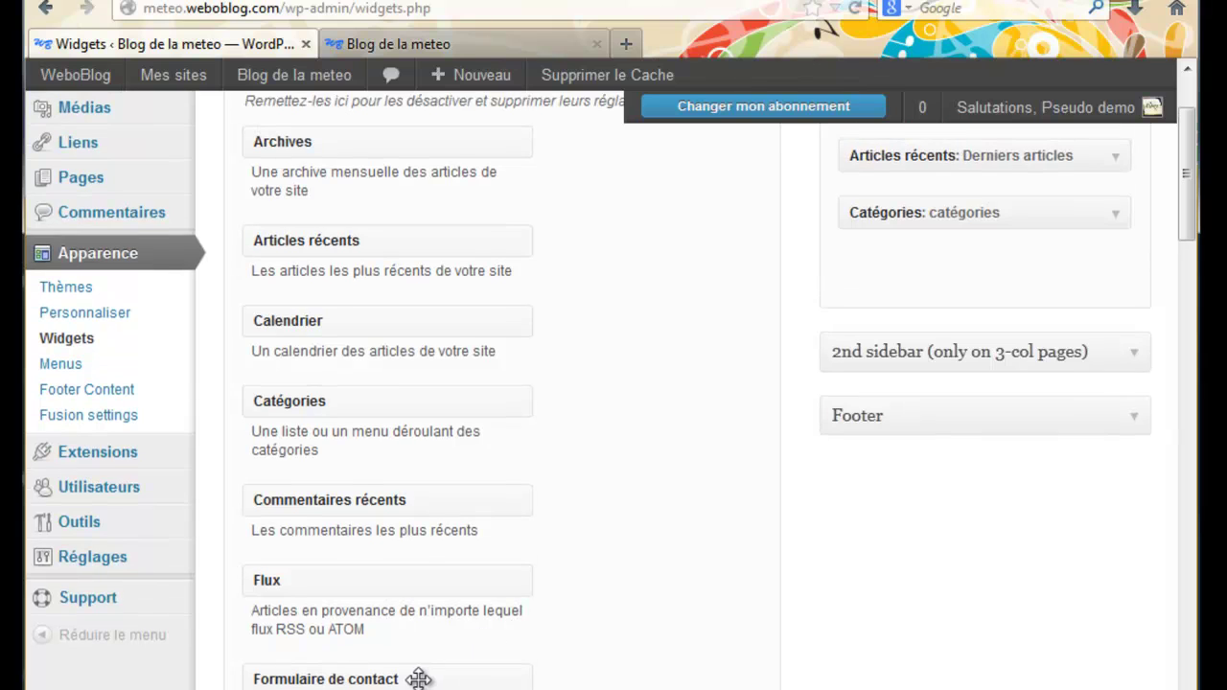
{"action": "left_click_drag", "start_coordinate": [414, 678], "coordinate": [1003, 271]}
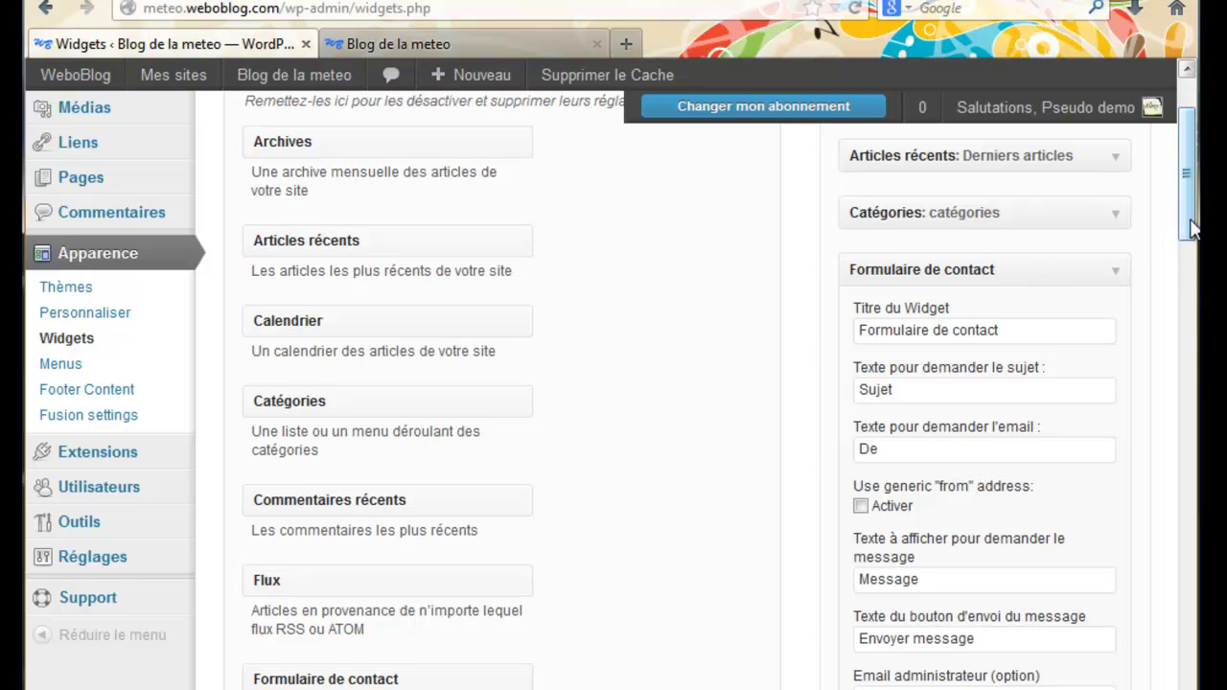
{"action": "scroll", "coordinate": [1189, 238], "scroll_direction": "down", "scroll_amount": 2}
{"action": "scroll", "coordinate": [1192, 239], "scroll_direction": "down", "scroll_amount": 3}
{"action": "scroll", "coordinate": [1191, 242], "scroll_direction": "up", "scroll_amount": 2}
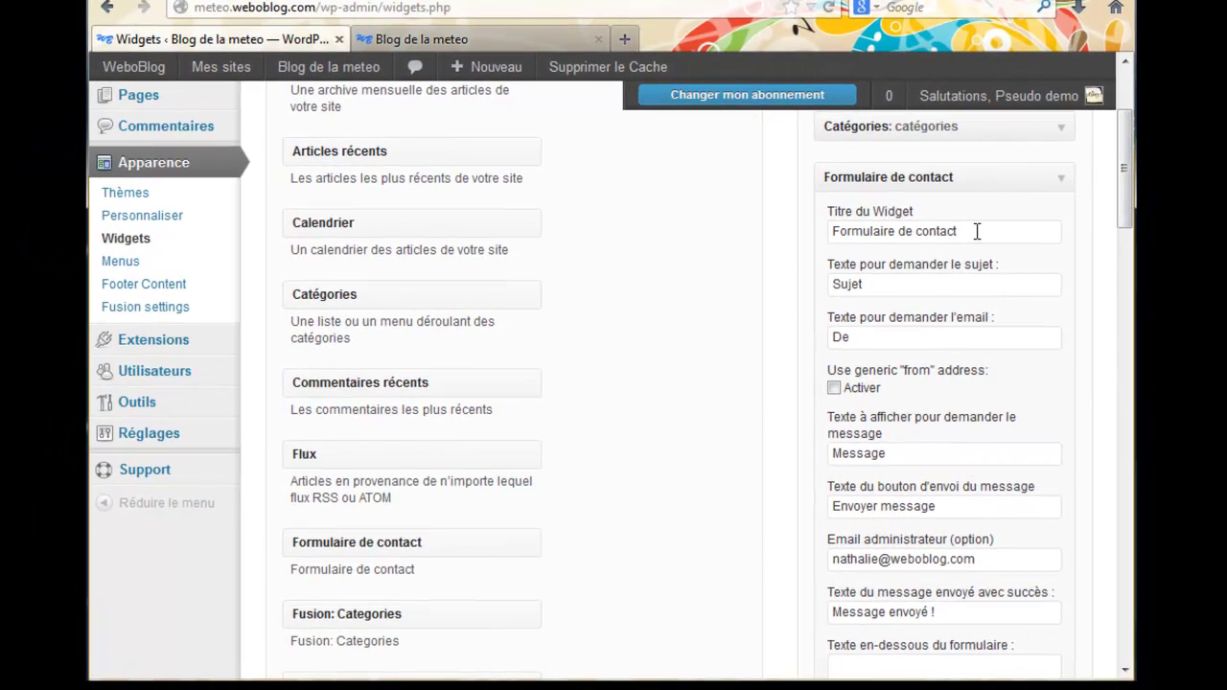
Review the contact widget's title, Message envoyé ! success text and text below the form
{"action": "left_click", "coordinate": [977, 231]}
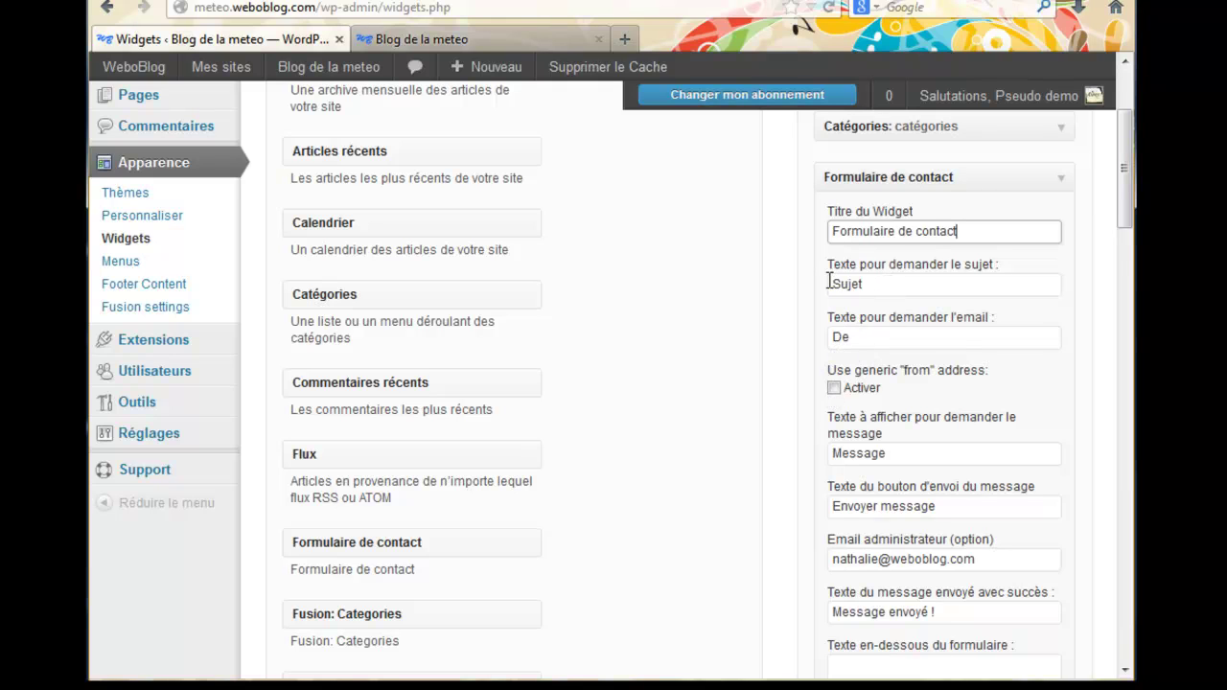
{"action": "scroll", "coordinate": [805, 422], "scroll_direction": "down", "scroll_amount": 3}
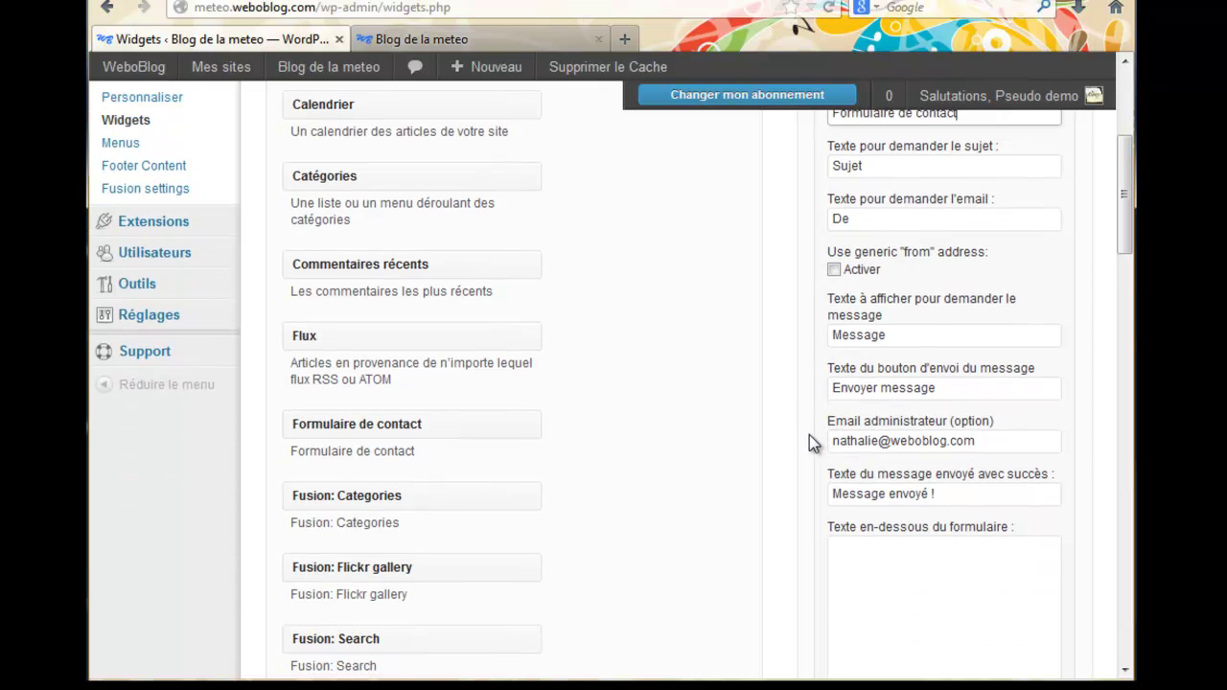
{"action": "scroll", "coordinate": [809, 441], "scroll_direction": "down", "scroll_amount": 3}
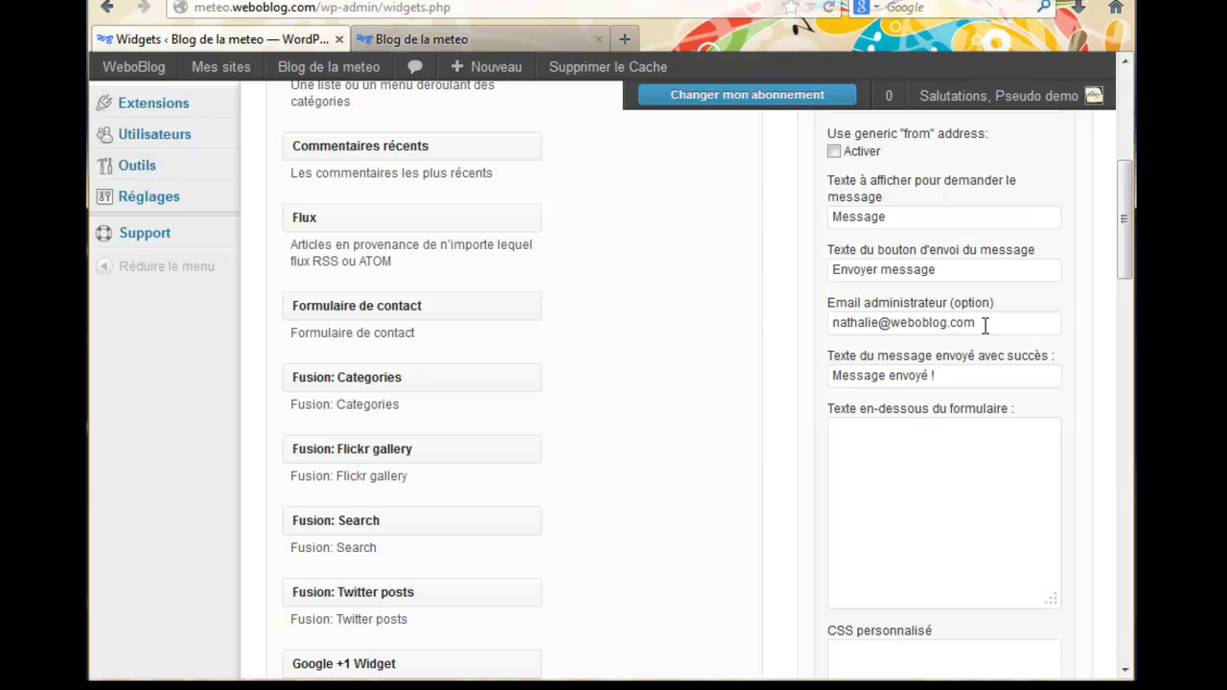
{"action": "scroll", "coordinate": [849, 432], "scroll_direction": "down", "scroll_amount": 2}
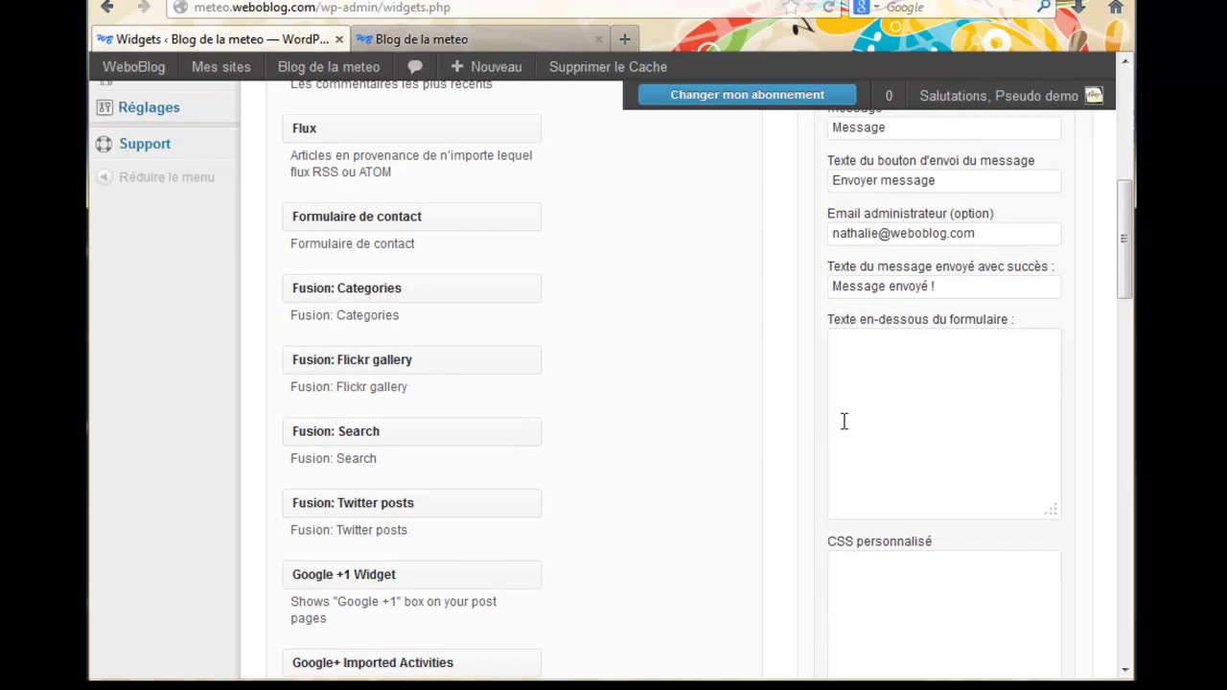
{"action": "left_click", "coordinate": [930, 257]}
{"action": "left_click_drag", "start_coordinate": [930, 257], "coordinate": [830, 257]}
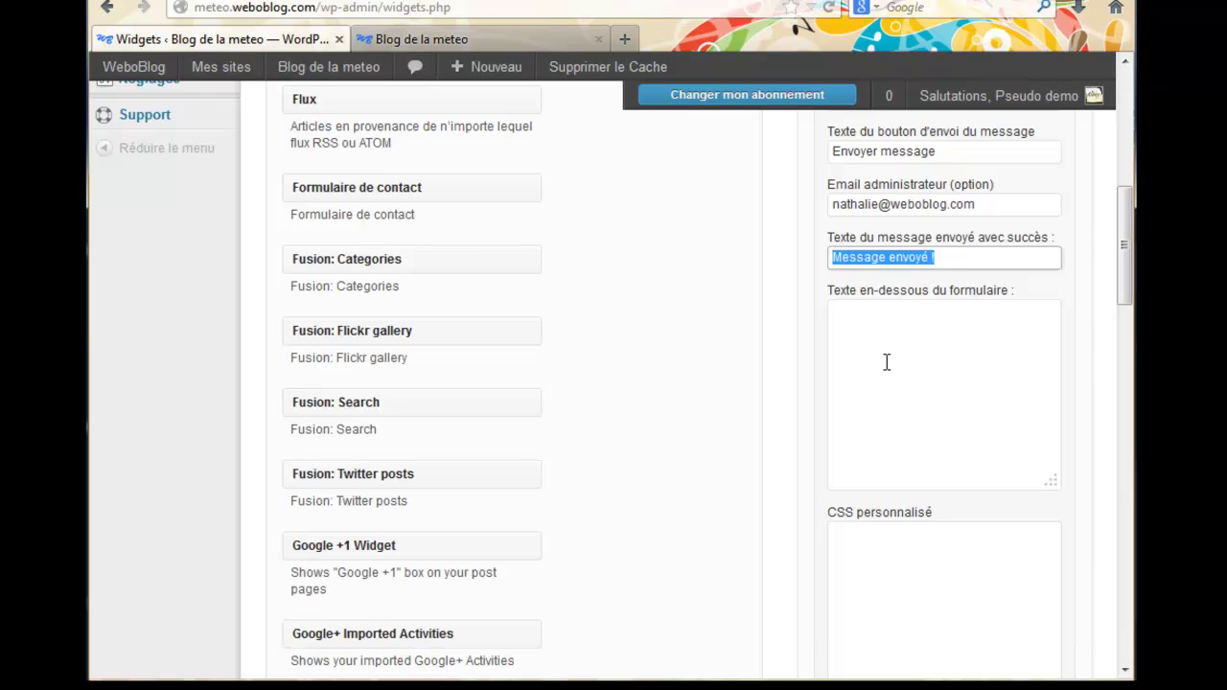
{"action": "left_click", "coordinate": [852, 381]}
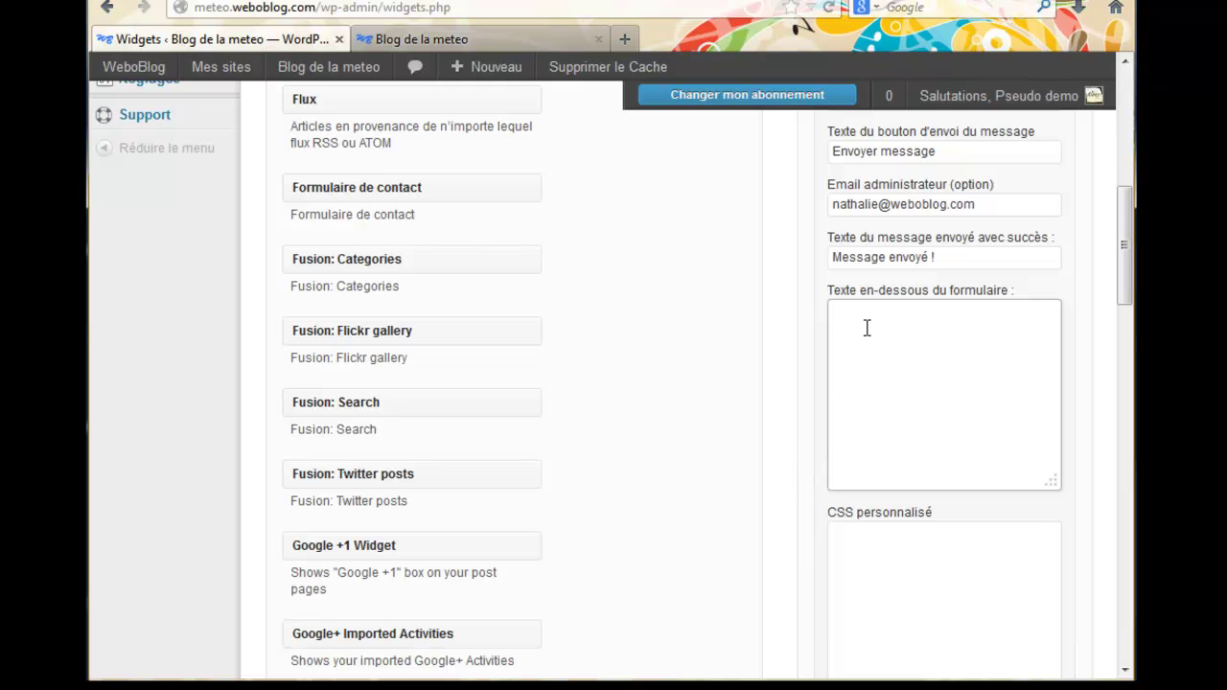
{"action": "scroll", "coordinate": [805, 456], "scroll_direction": "down", "scroll_amount": 2}
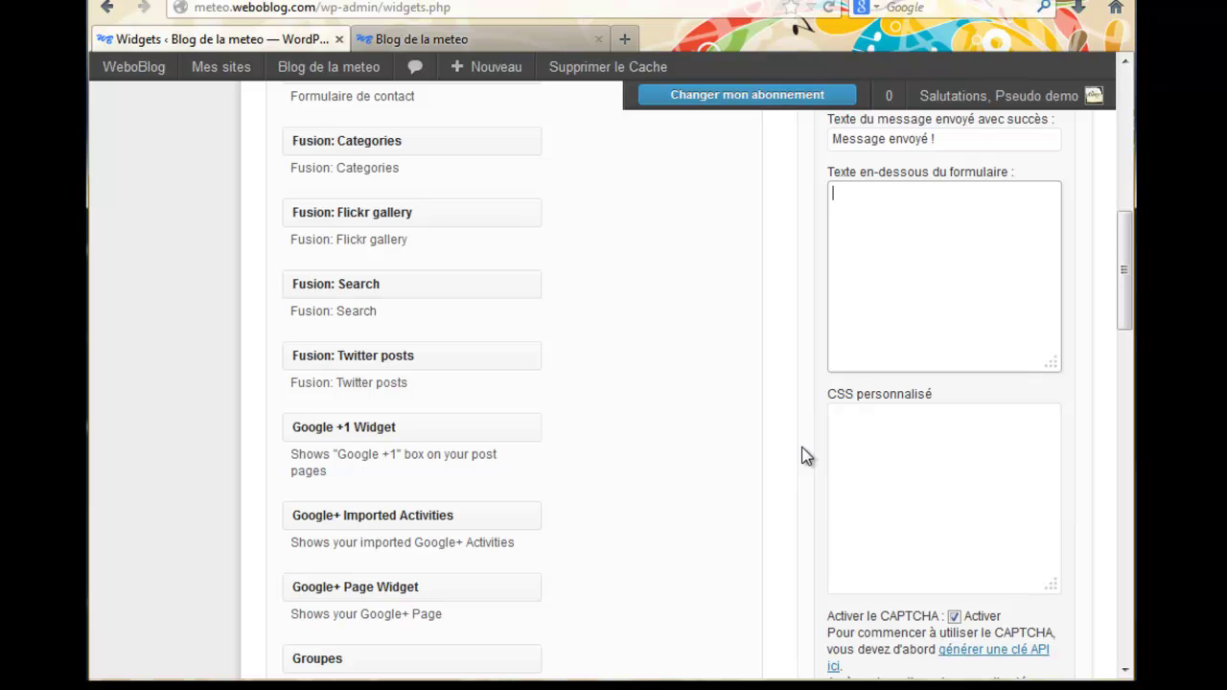
{"action": "scroll", "coordinate": [805, 456], "scroll_direction": "down", "scroll_amount": 4}
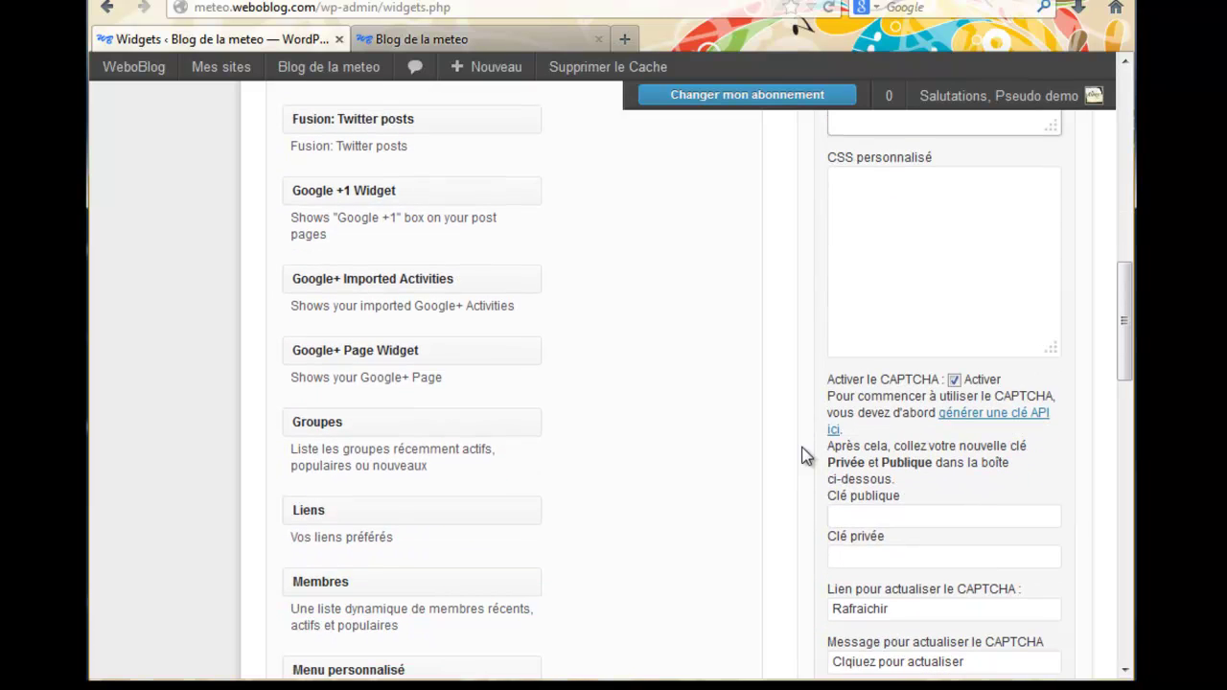
Disable the CAPTCHA, correct 'Clqiuez' to 'Cliquez pour actualiser', and save the widget
{"action": "left_click", "coordinate": [954, 380]}
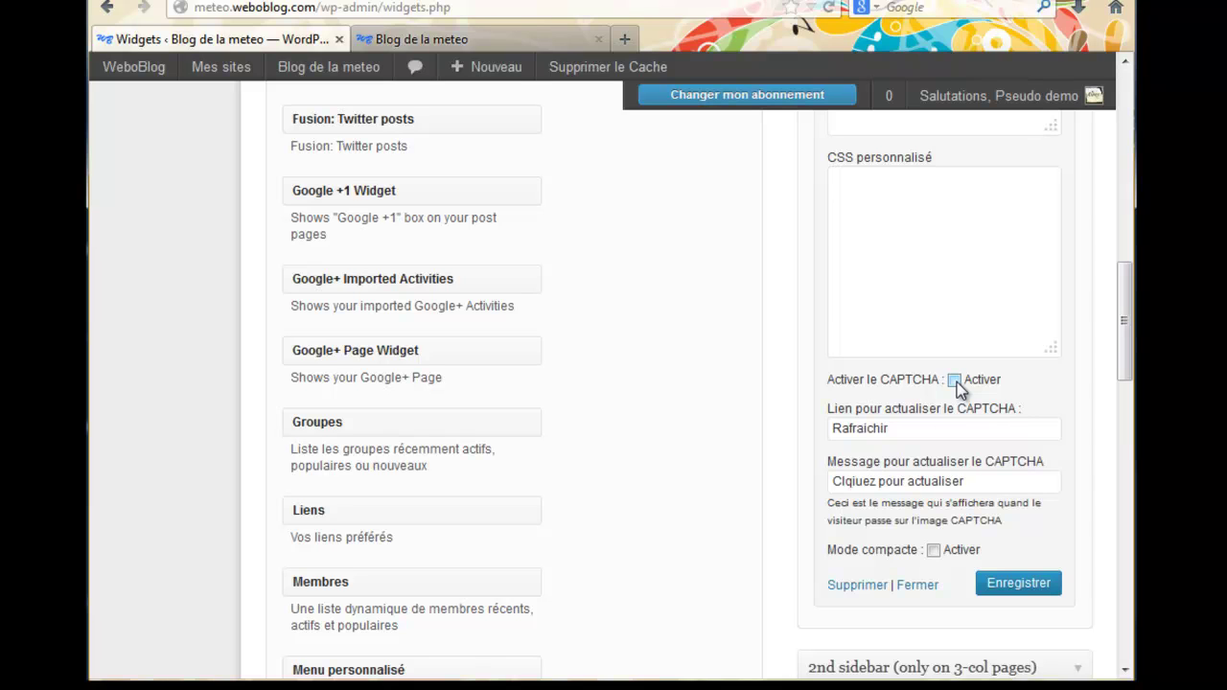
{"action": "left_click", "coordinate": [847, 482]}
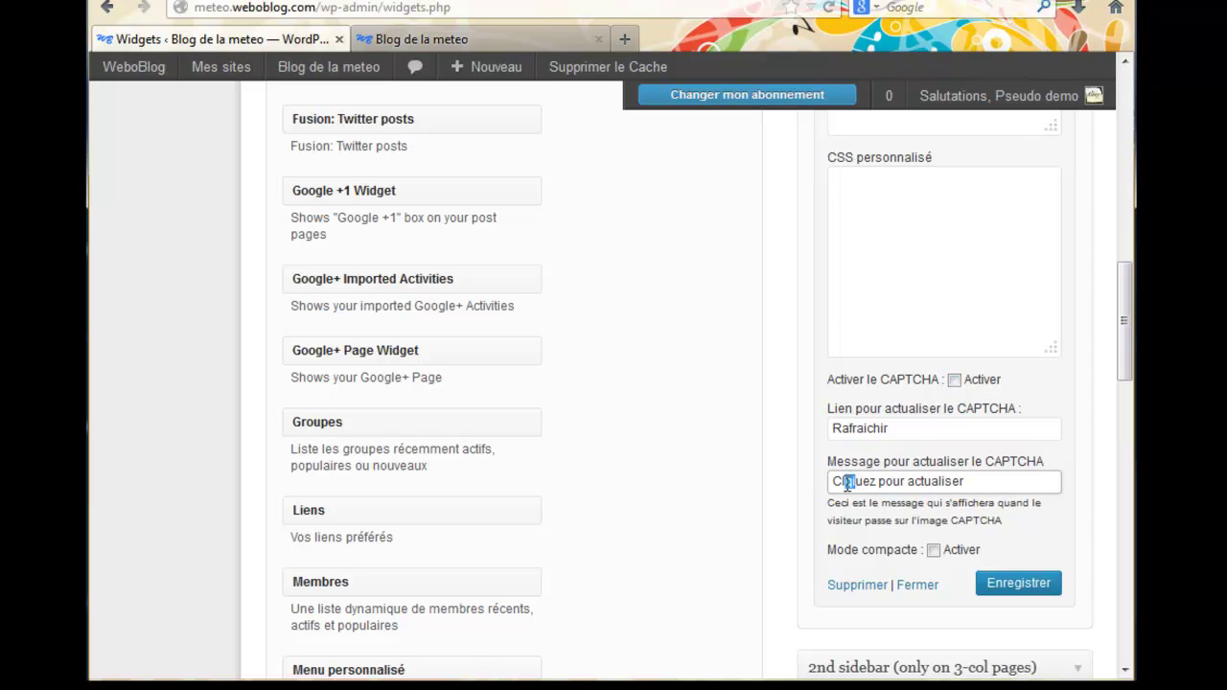
{"action": "type", "text": "iq"}
{"action": "left_click", "coordinate": [980, 481]}
{"action": "left_click", "coordinate": [1021, 590]}
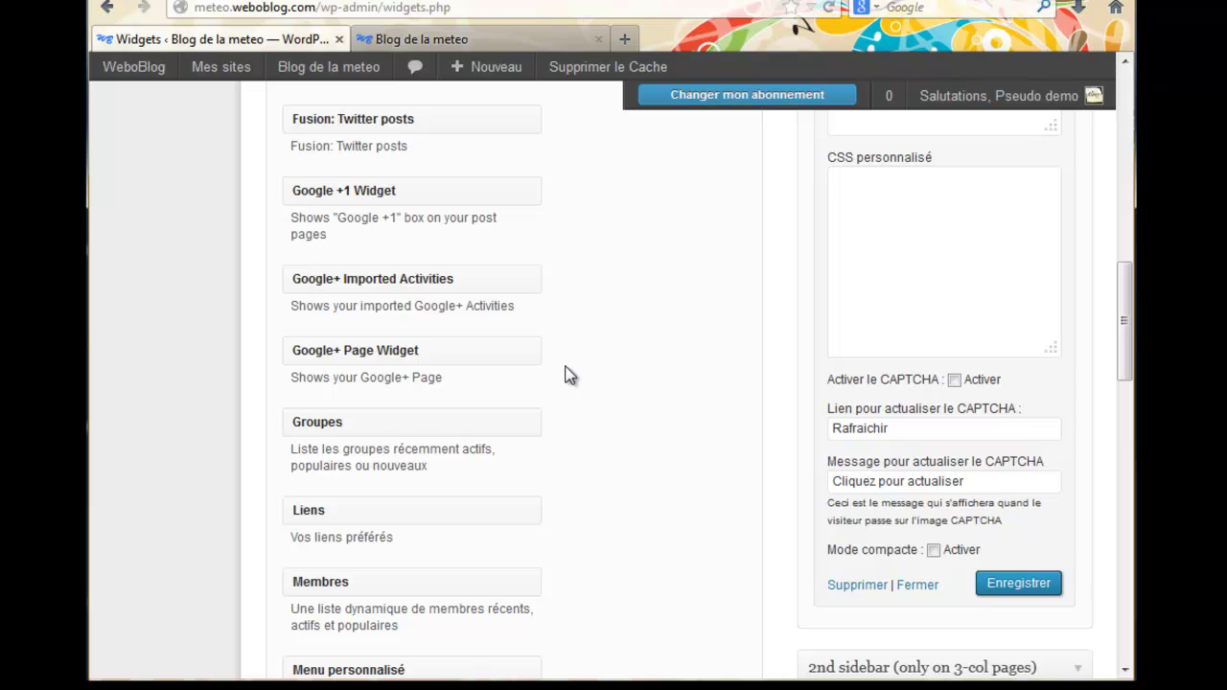
Reload the Blog de la meteo front page to show the new contact form widget
{"action": "left_click", "coordinate": [456, 39]}
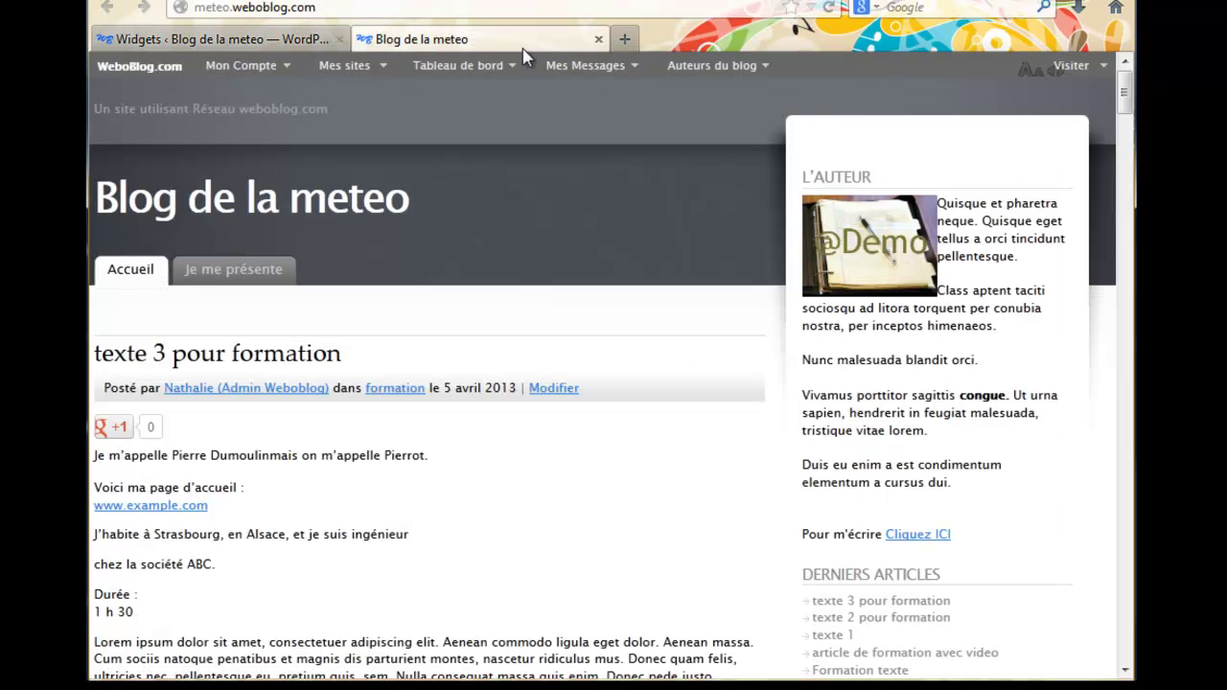
{"action": "left_click", "coordinate": [828, 8]}
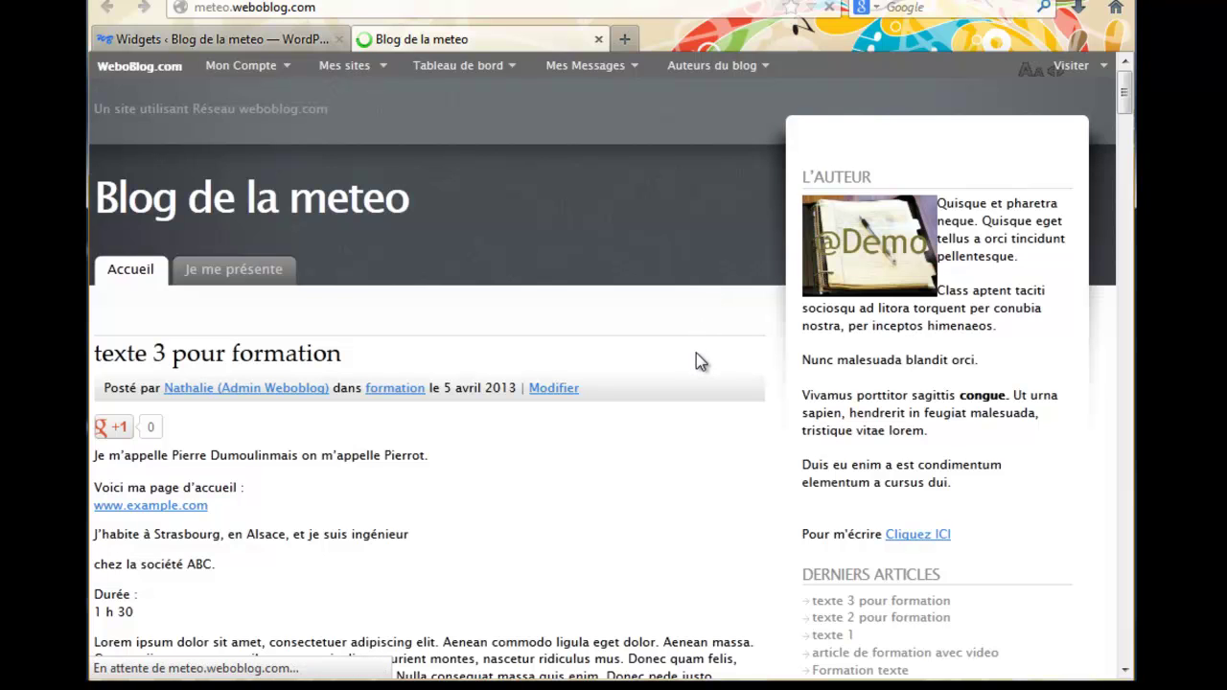
{"action": "scroll", "coordinate": [696, 352], "scroll_direction": "down", "scroll_amount": 10}
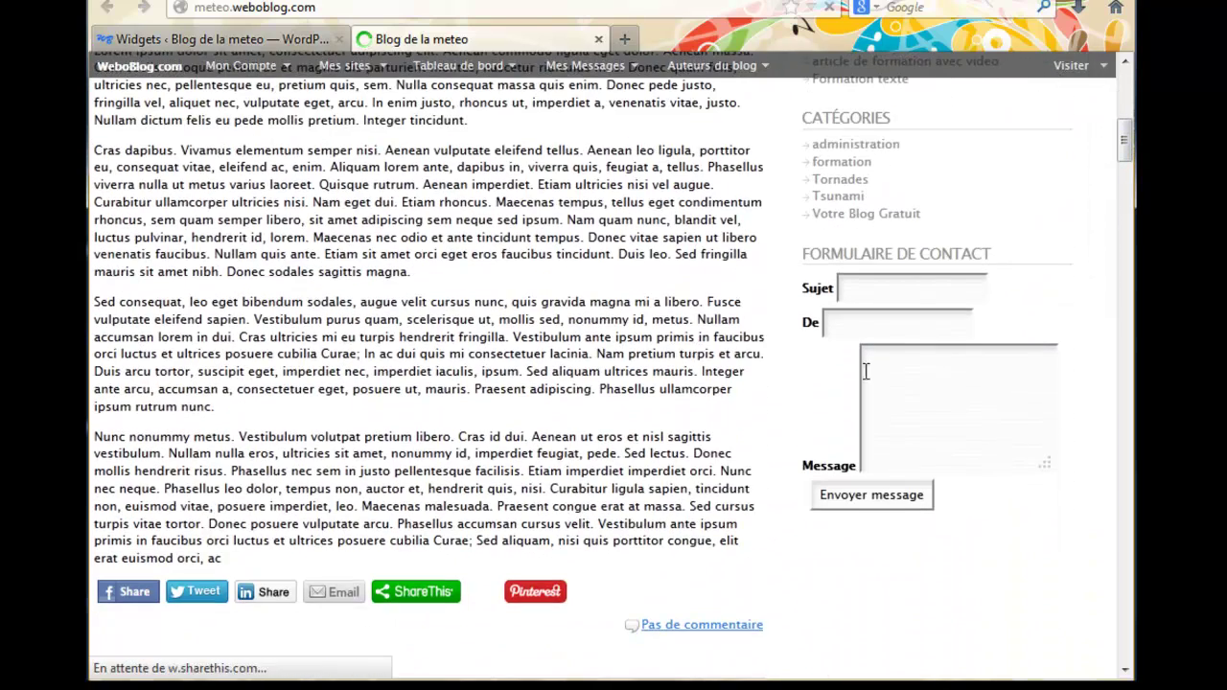
{"action": "left_click", "coordinate": [847, 323]}
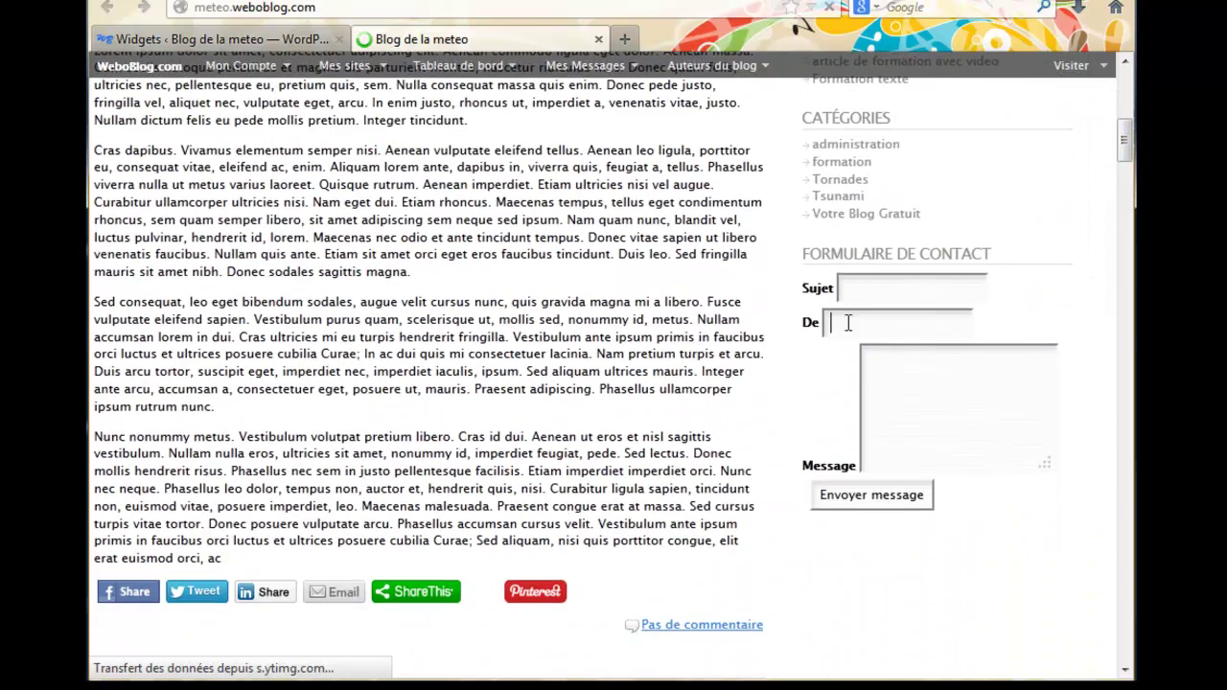
{"action": "left_click", "coordinate": [899, 401]}
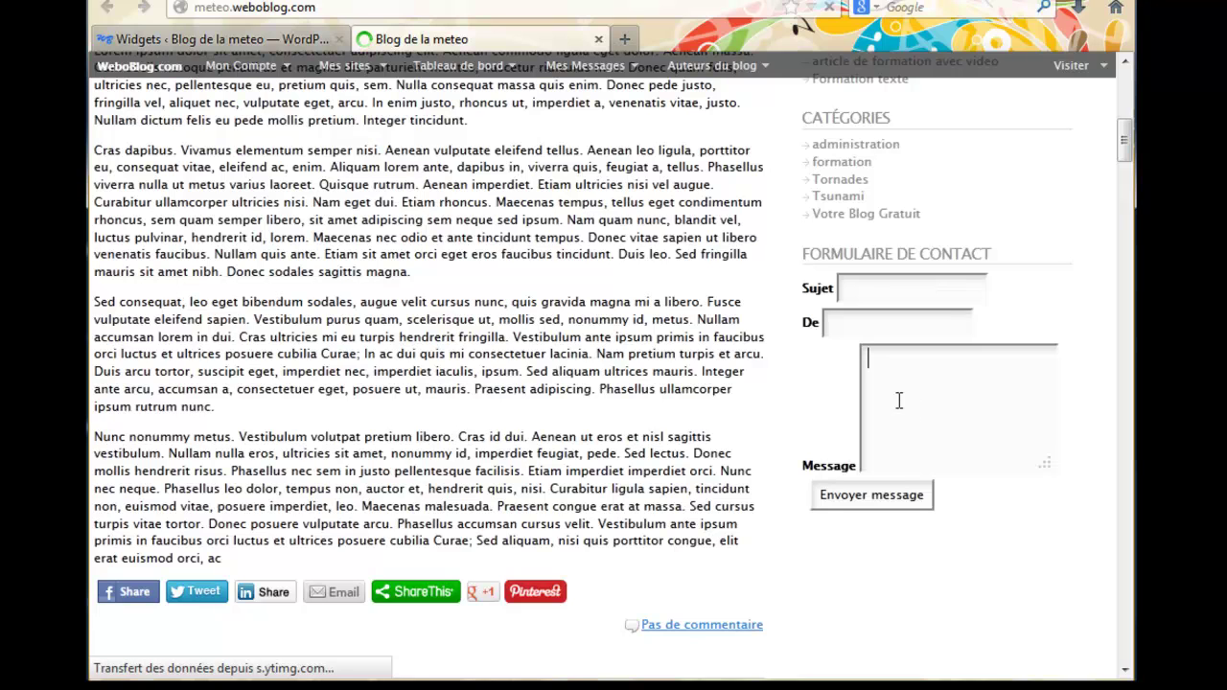
Fill the contact form with subject 'test', a sender value and message 'message de test'
{"action": "left_click", "coordinate": [880, 289]}
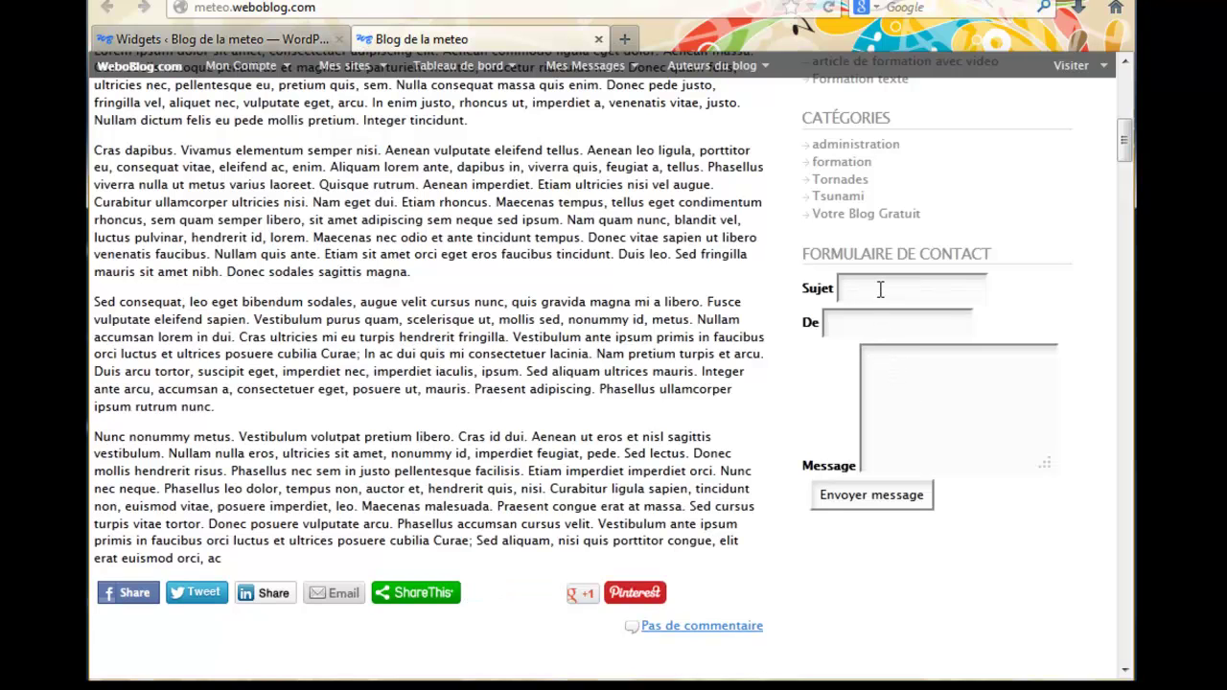
{"action": "type", "text": "test"}
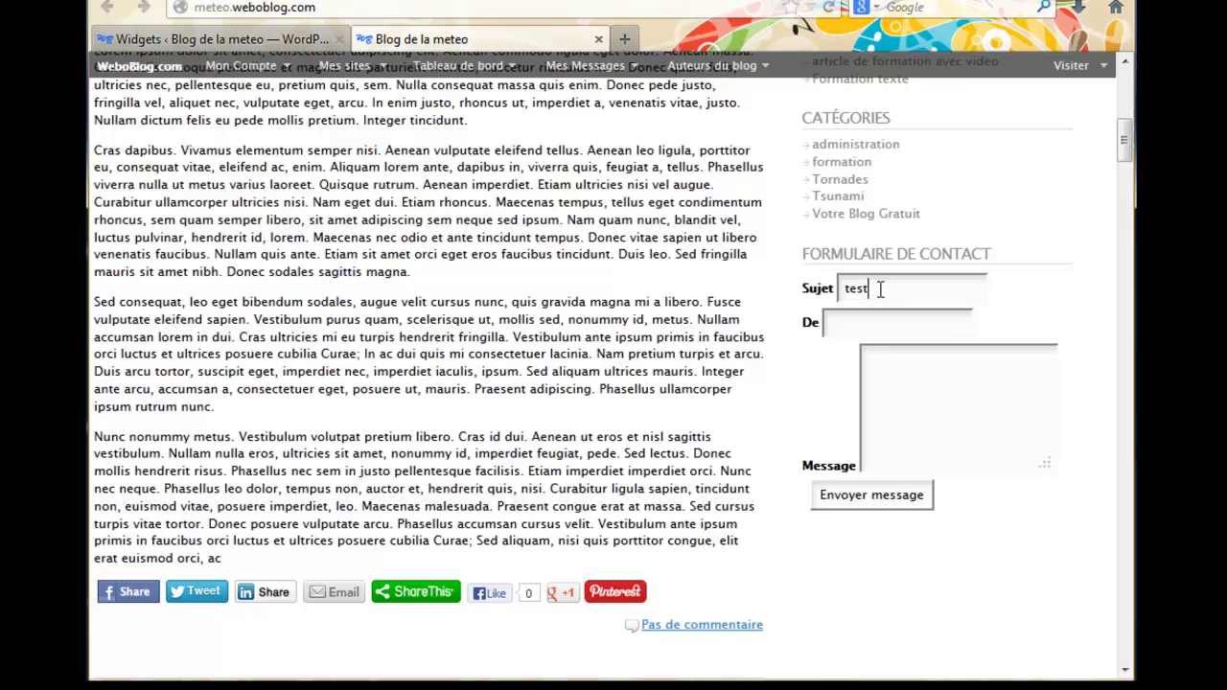
{"action": "left_click", "coordinate": [840, 326]}
{"action": "left_click", "coordinate": [922, 381]}
{"action": "left_click_drag", "start_coordinate": [1051, 465], "coordinate": [1016, 542]}
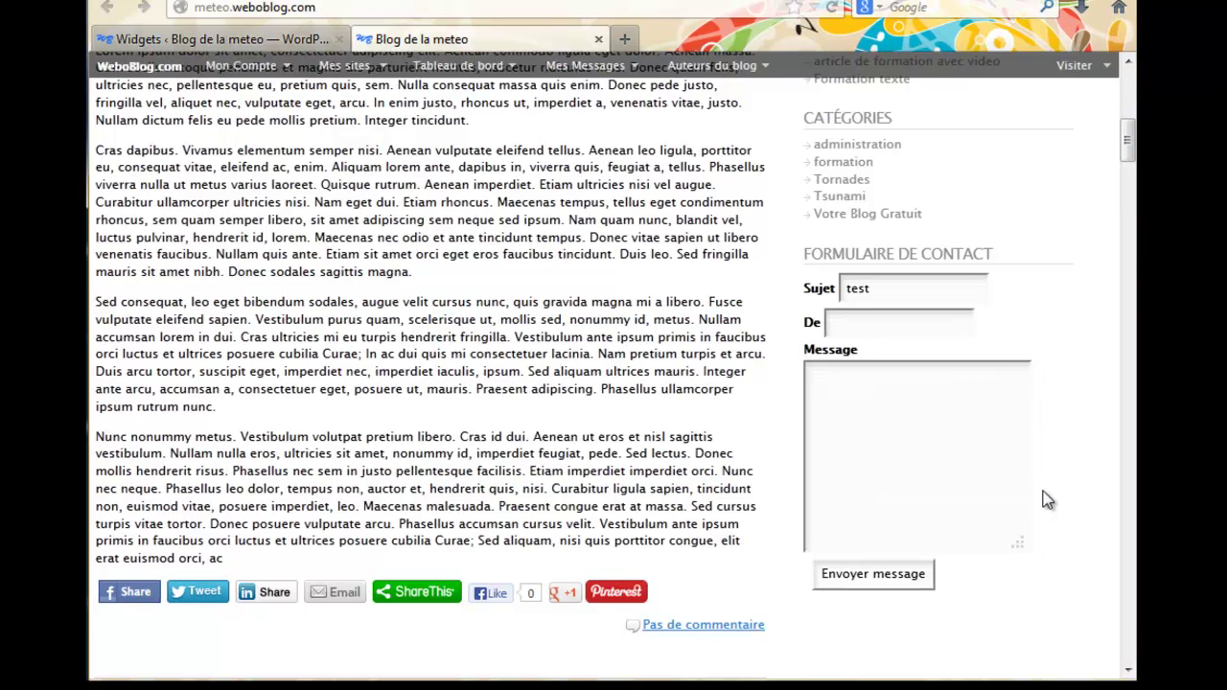
{"action": "left_click_drag", "start_coordinate": [1022, 546], "coordinate": [1008, 635]}
{"action": "mouse_move", "coordinate": [1127, 143]}
{"action": "left_mouse_down"}
{"action": "mouse_move", "coordinate": [1129, 158]}
{"action": "mouse_move", "coordinate": [1127, 142]}
{"action": "left_mouse_up"}
{"action": "left_click", "coordinate": [929, 314]}
{"action": "type", "text": "toto"}
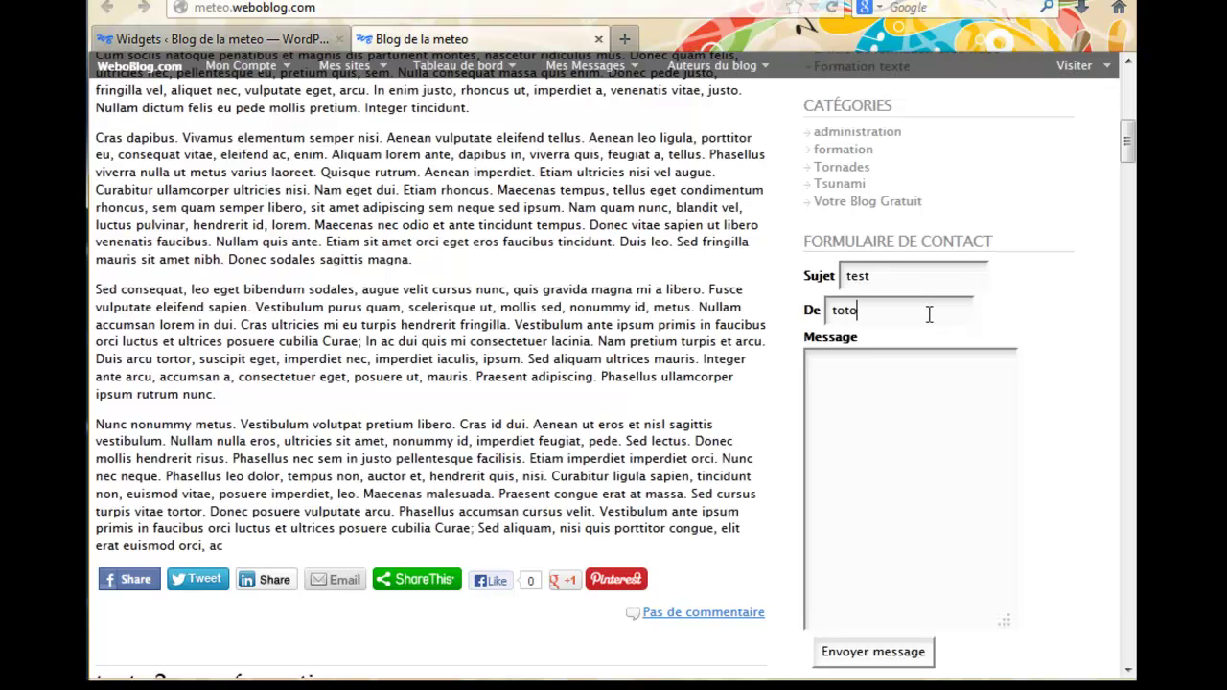
{"action": "left_click", "coordinate": [894, 406]}
{"action": "type", "text": "message de test"}
Complete the sender field into a valid e-mail address and send, getting Message envoyé !
{"action": "left_click", "coordinate": [892, 658]}
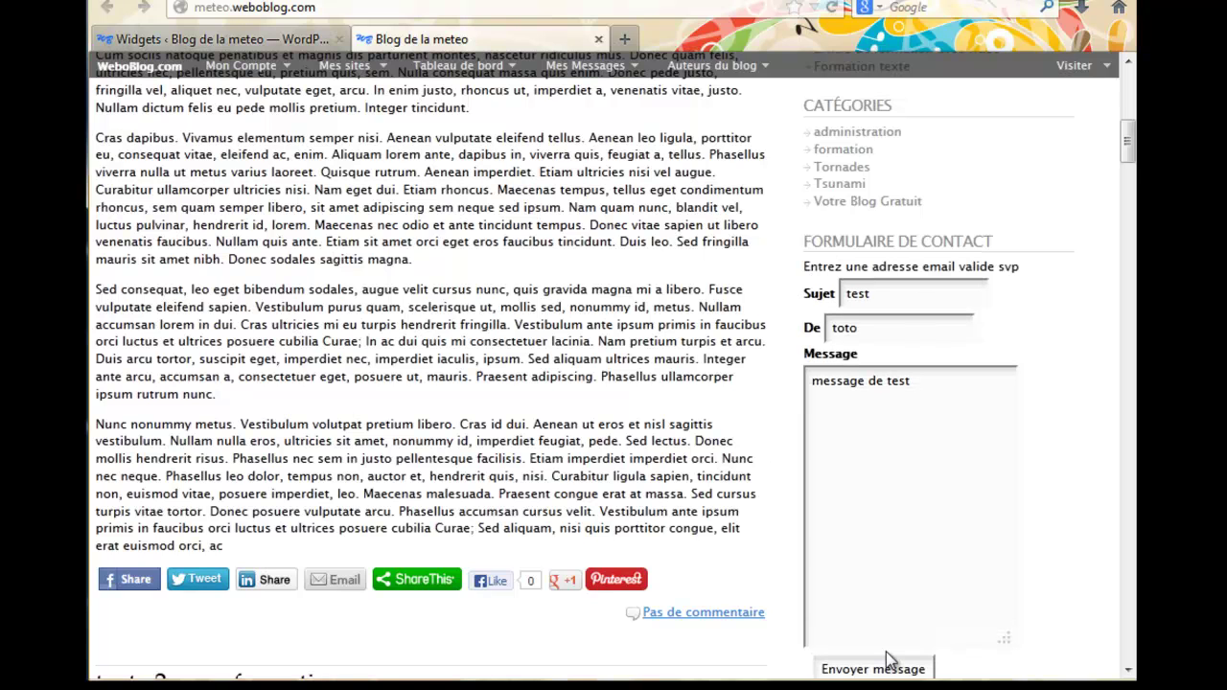
{"action": "scroll", "coordinate": [889, 662], "scroll_direction": "down", "scroll_amount": 2}
{"action": "left_click", "coordinate": [888, 210]}
{"action": "type", "text": "@hhh"}
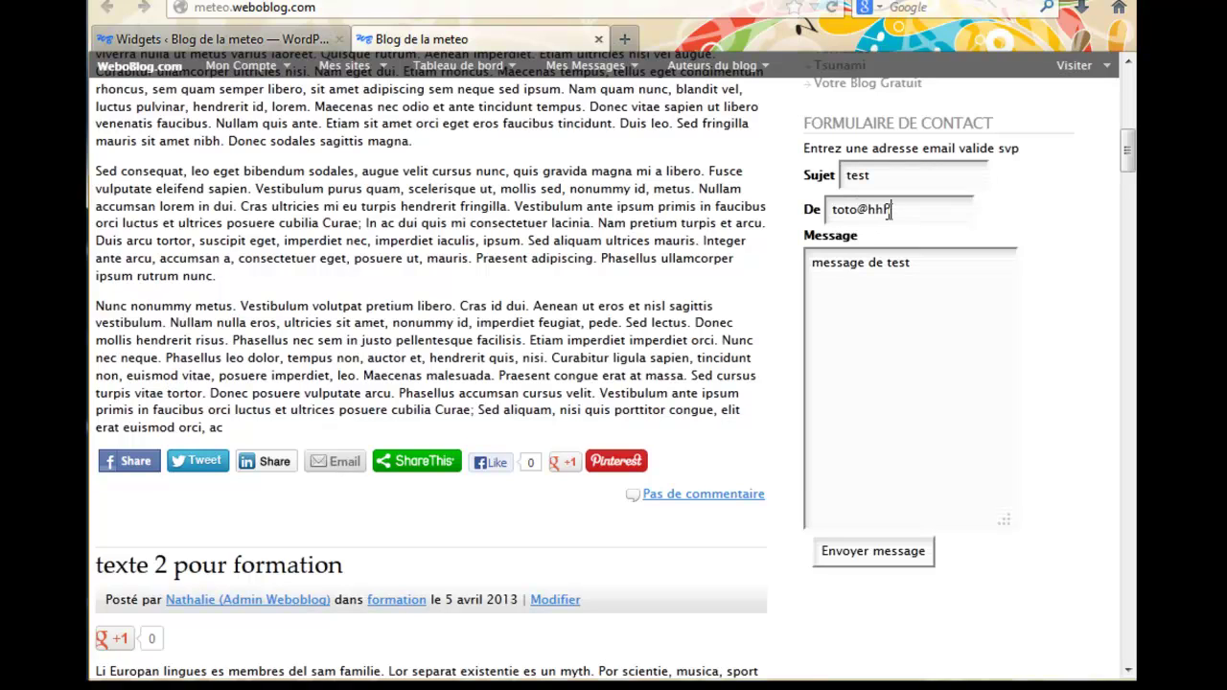
{"action": "type", "text": ".com"}
{"action": "left_click", "coordinate": [875, 556]}
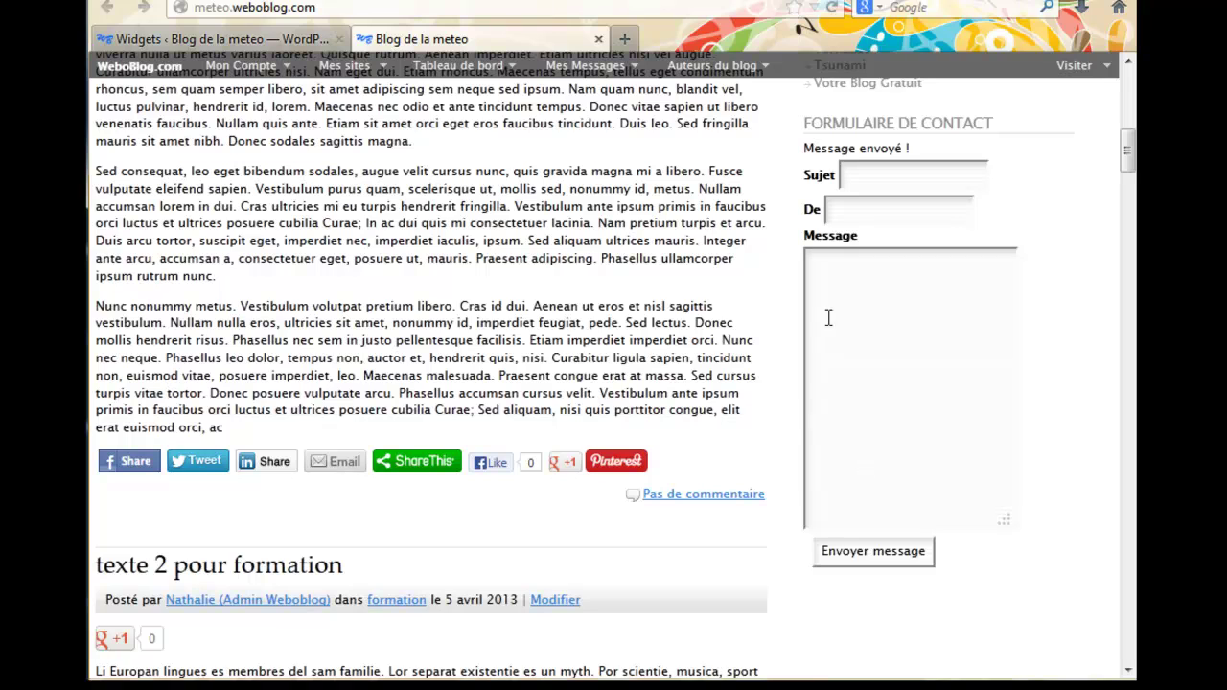
{"action": "left_click_drag", "start_coordinate": [805, 141], "coordinate": [917, 154]}
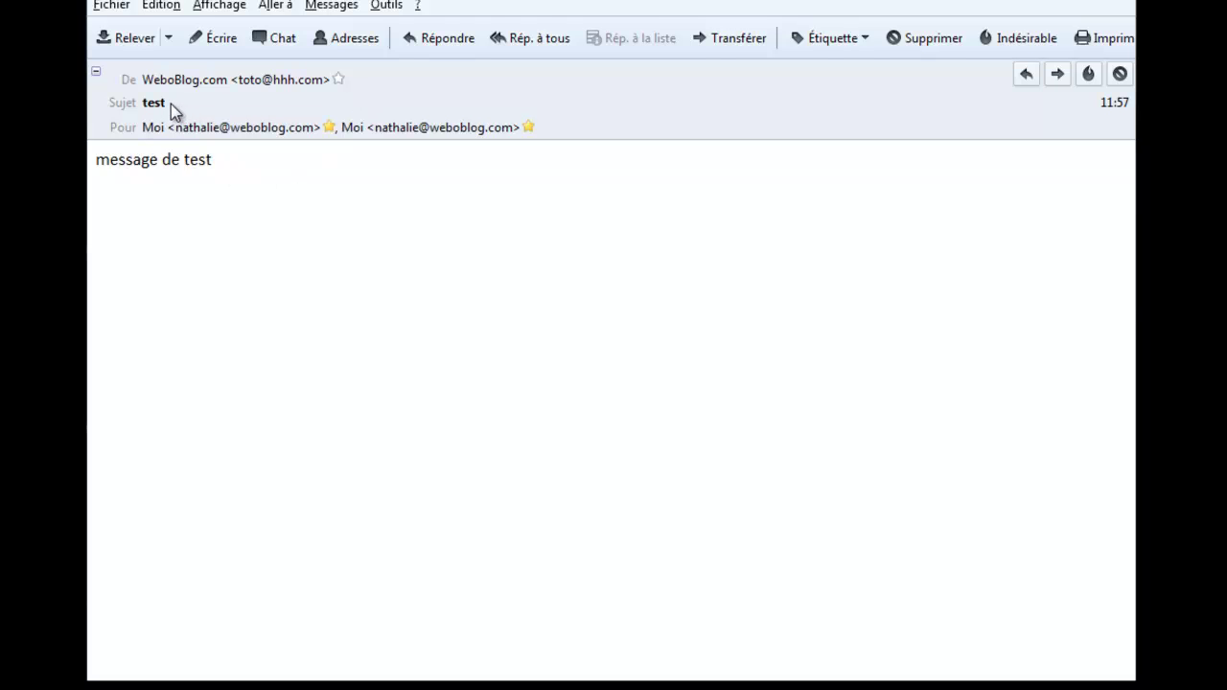
In Thunderbird, highlight the contact-form e-mail's subject 'test' and body 'message de test'
{"action": "left_click_drag", "start_coordinate": [170, 103], "coordinate": [112, 108]}
{"action": "left_click_drag", "start_coordinate": [97, 161], "coordinate": [233, 169]}
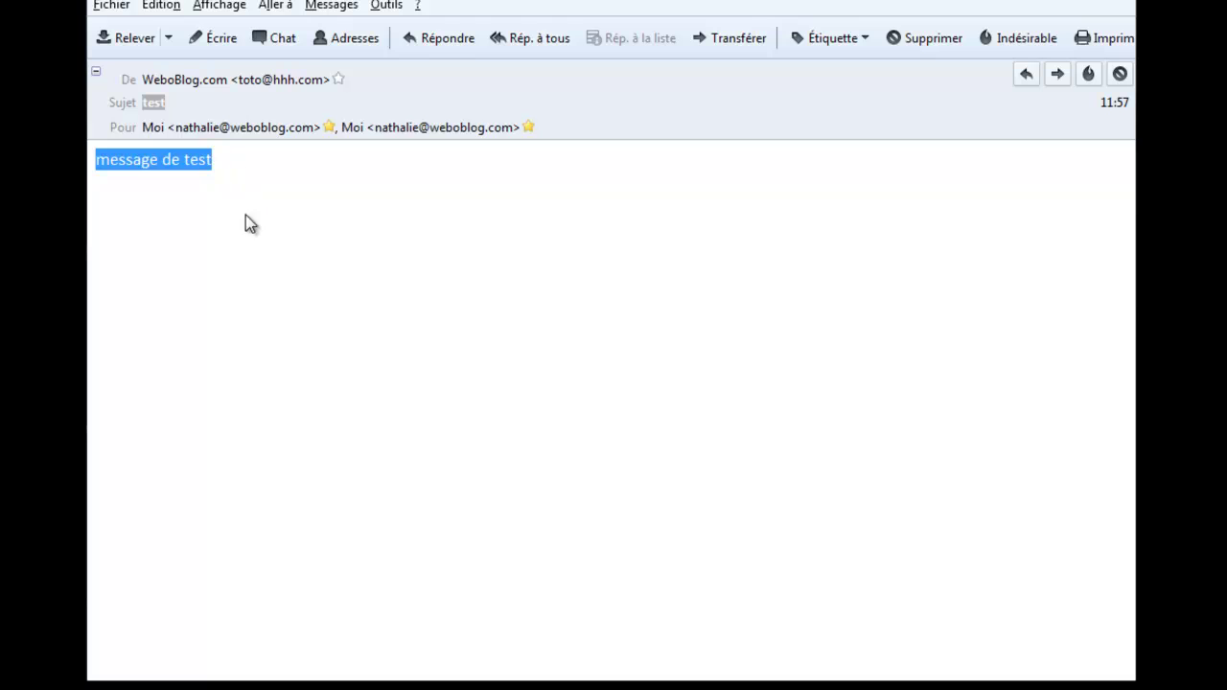
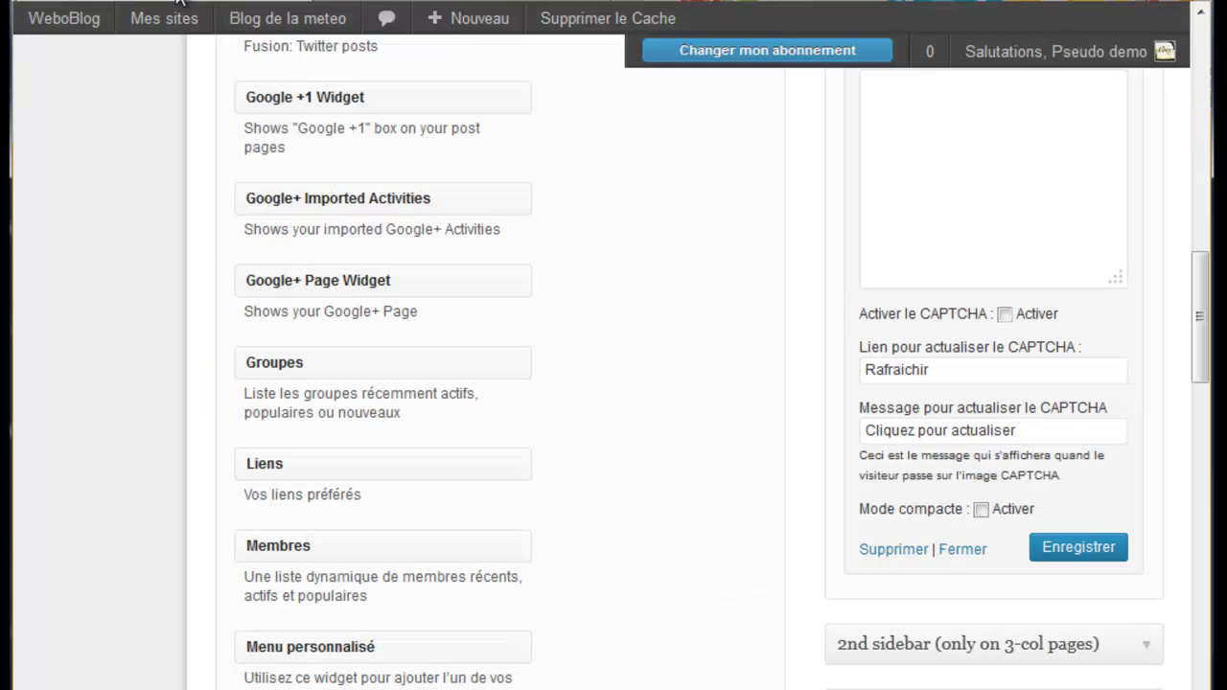
Tick 'Activer le CAPTCHA' on the Formulaire de contact widget, revealing empty Clé publique and Clé privée fields
{"action": "left_click_drag", "start_coordinate": [1169, 359], "coordinate": [1135, 359]}
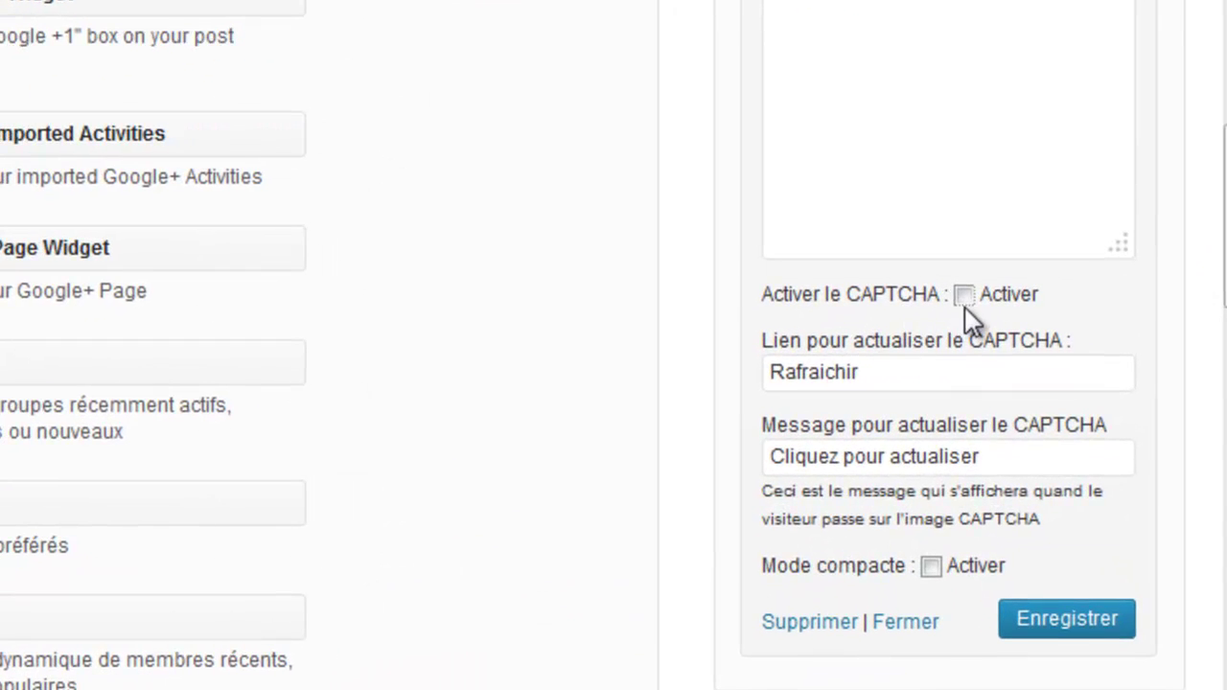
{"action": "left_click", "coordinate": [963, 295]}
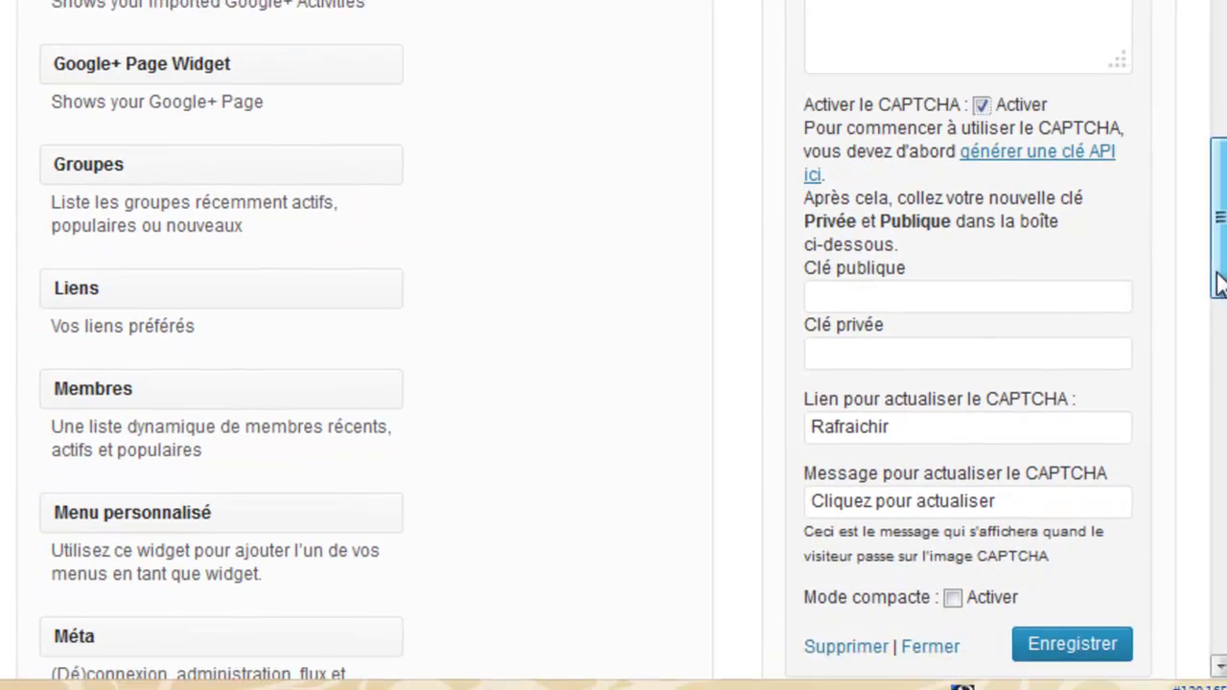
{"action": "left_click", "coordinate": [890, 272]}
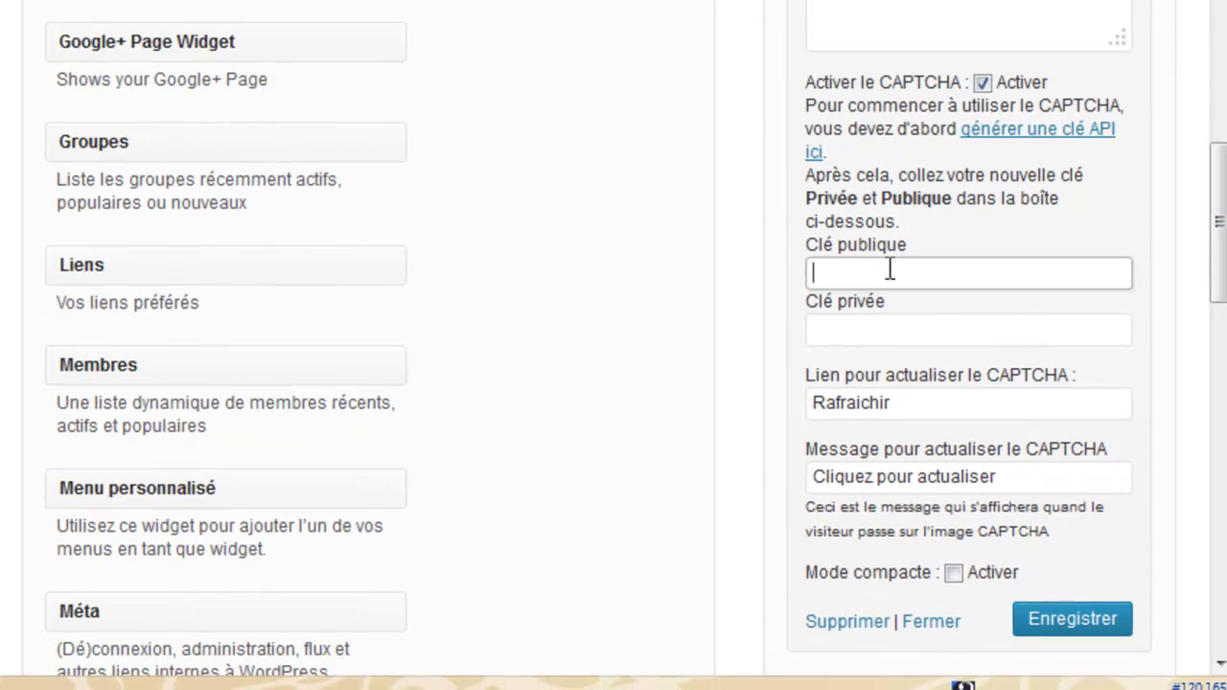
{"action": "left_click", "coordinate": [882, 328]}
{"action": "left_click", "coordinate": [868, 274]}
Open the 'générer une clé API ici' link in a new tab and switch to Create a reCAPTCHA Key
{"action": "right_click", "coordinate": [1056, 134]}
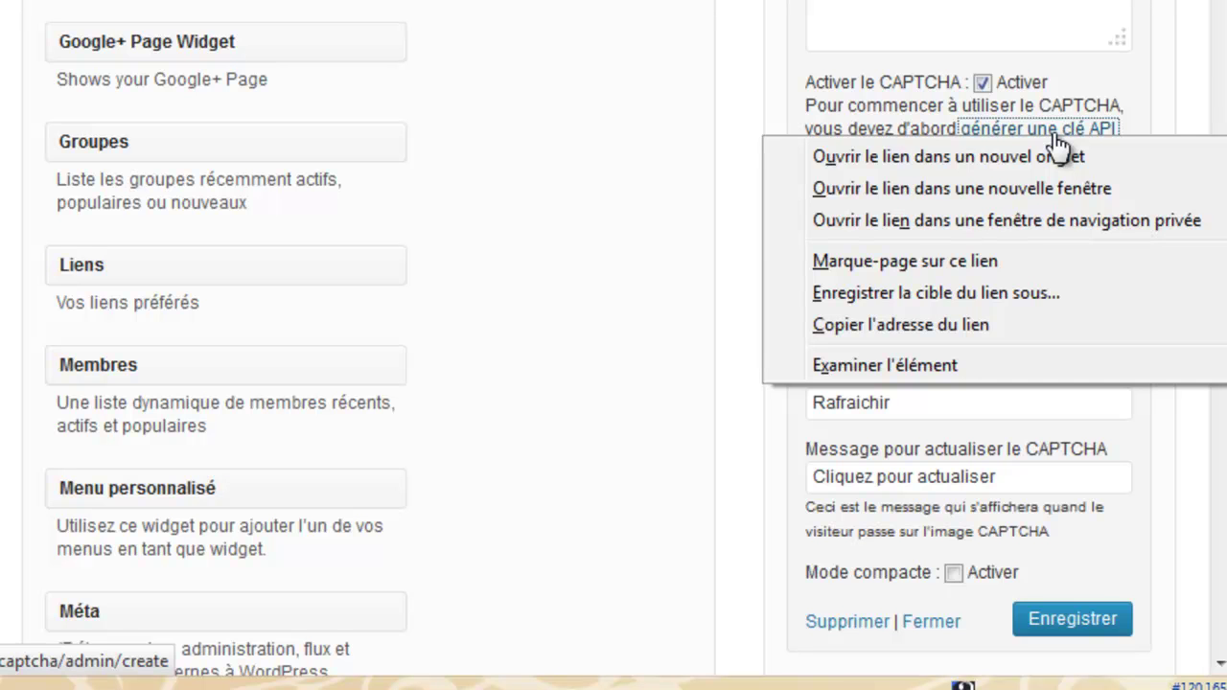
{"action": "left_click", "coordinate": [1051, 156]}
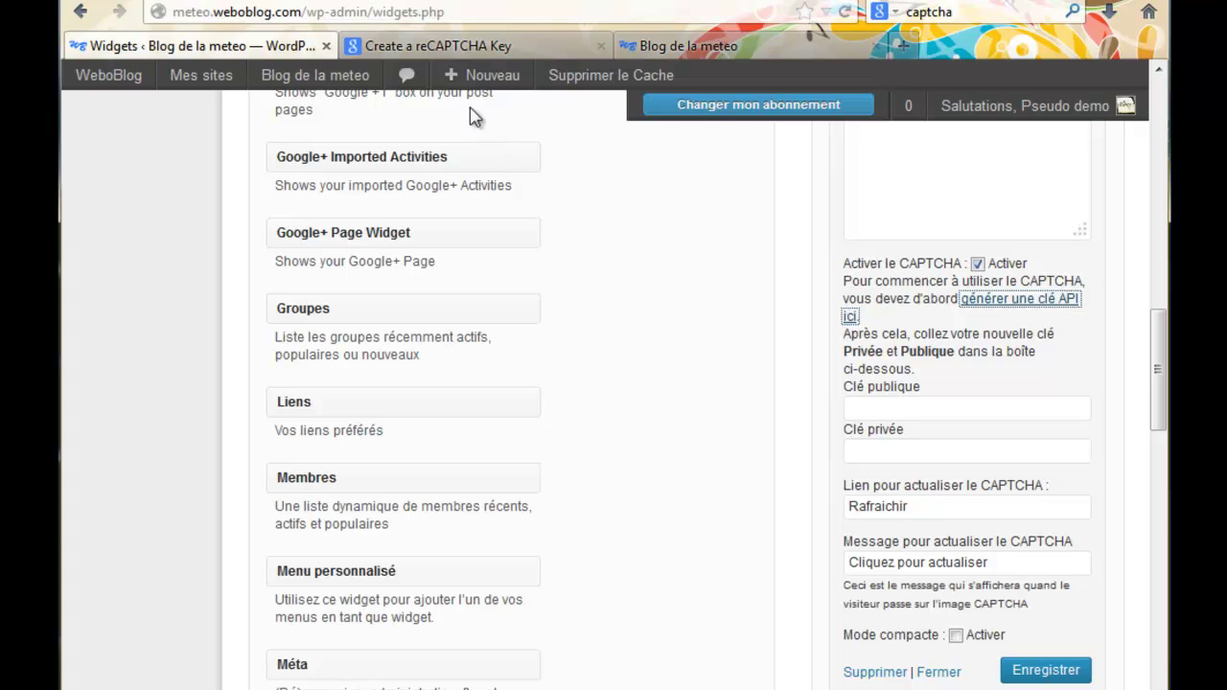
{"action": "left_click", "coordinate": [496, 10]}
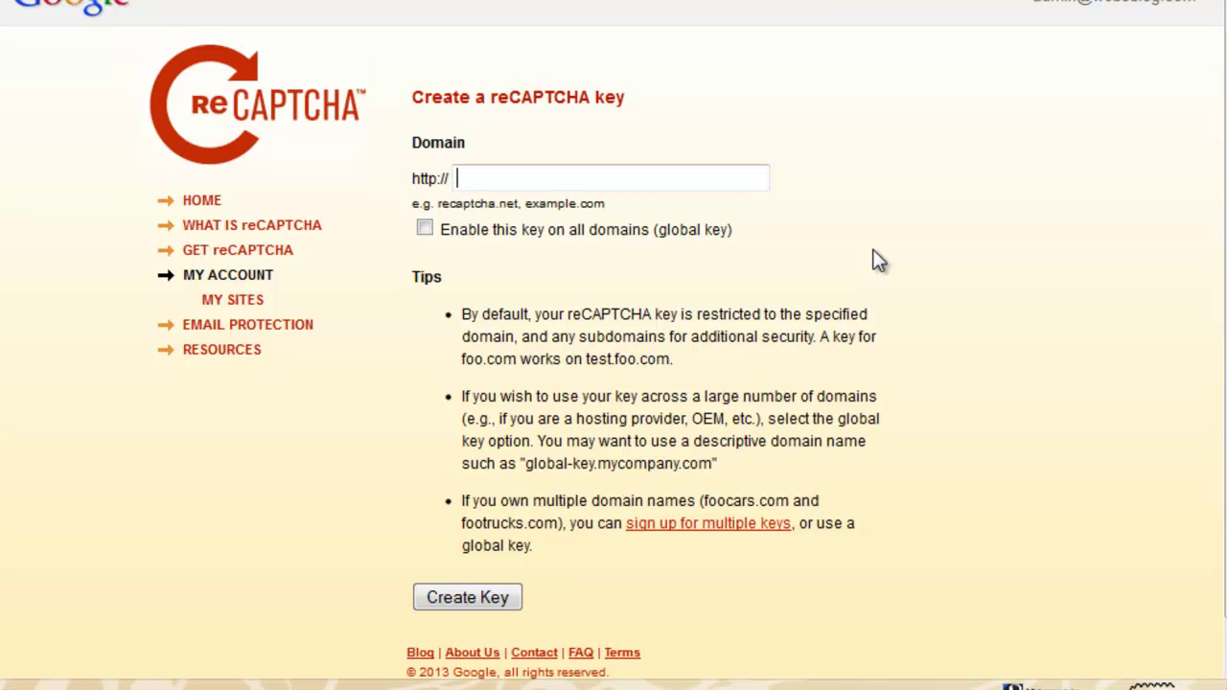
{"action": "left_click", "coordinate": [480, 178]}
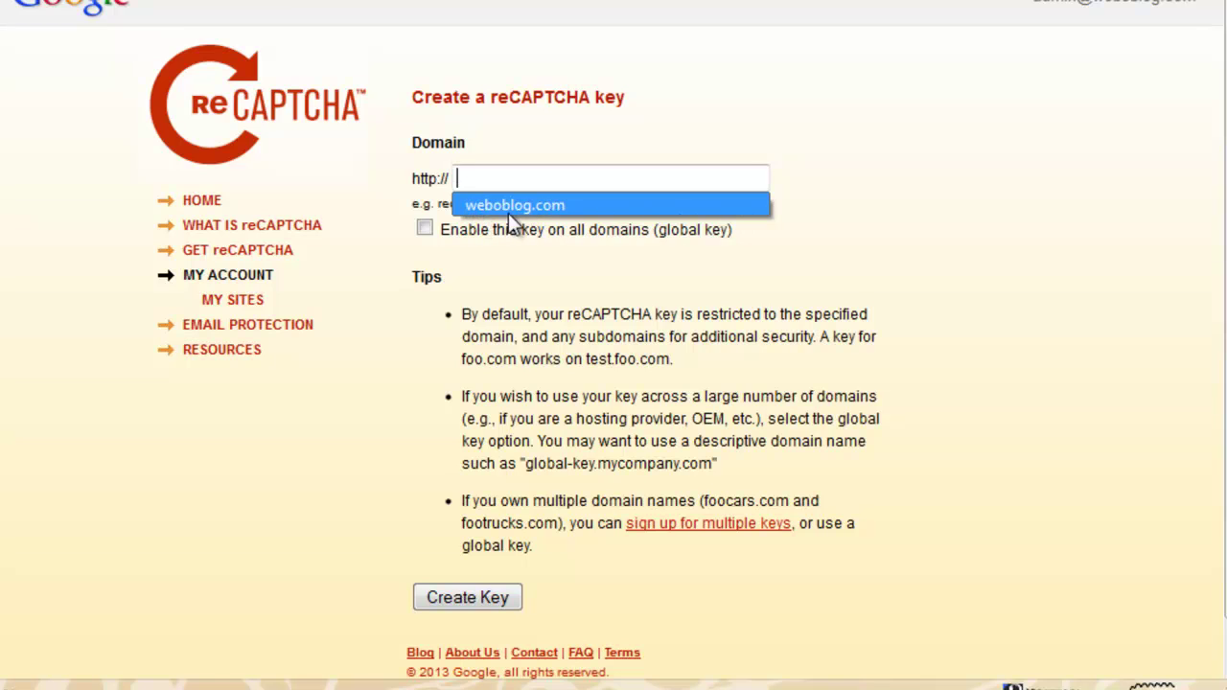
{"action": "left_click", "coordinate": [840, 231]}
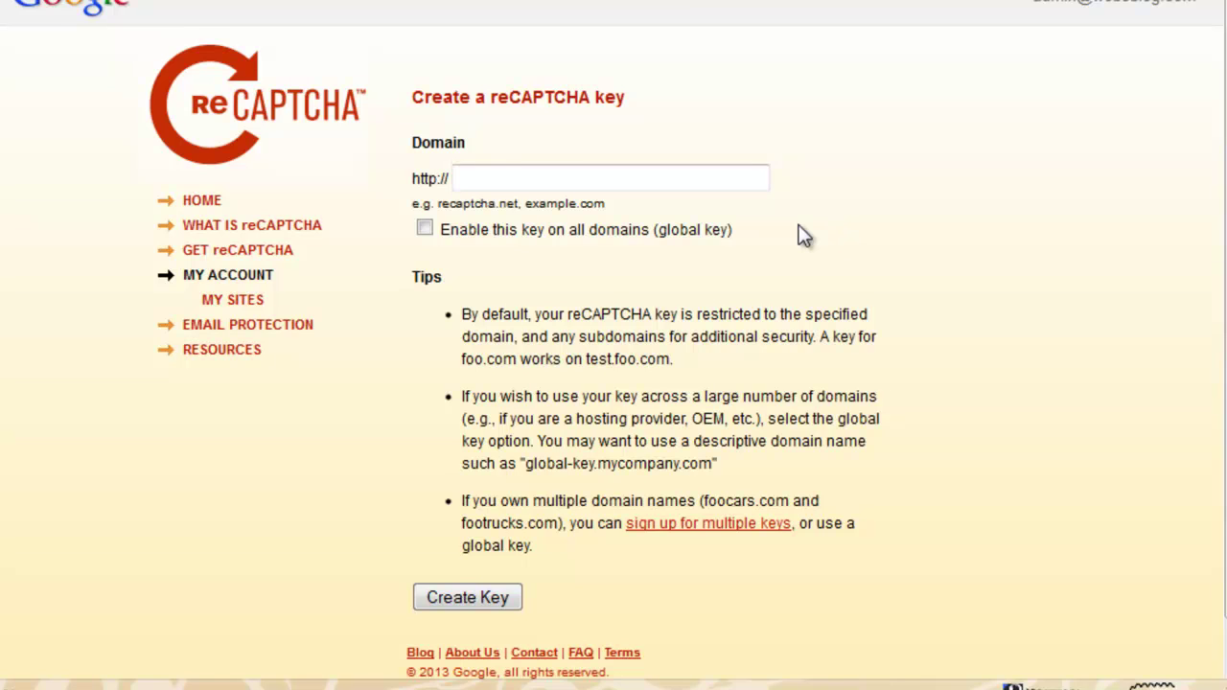
{"action": "left_click", "coordinate": [467, 178]}
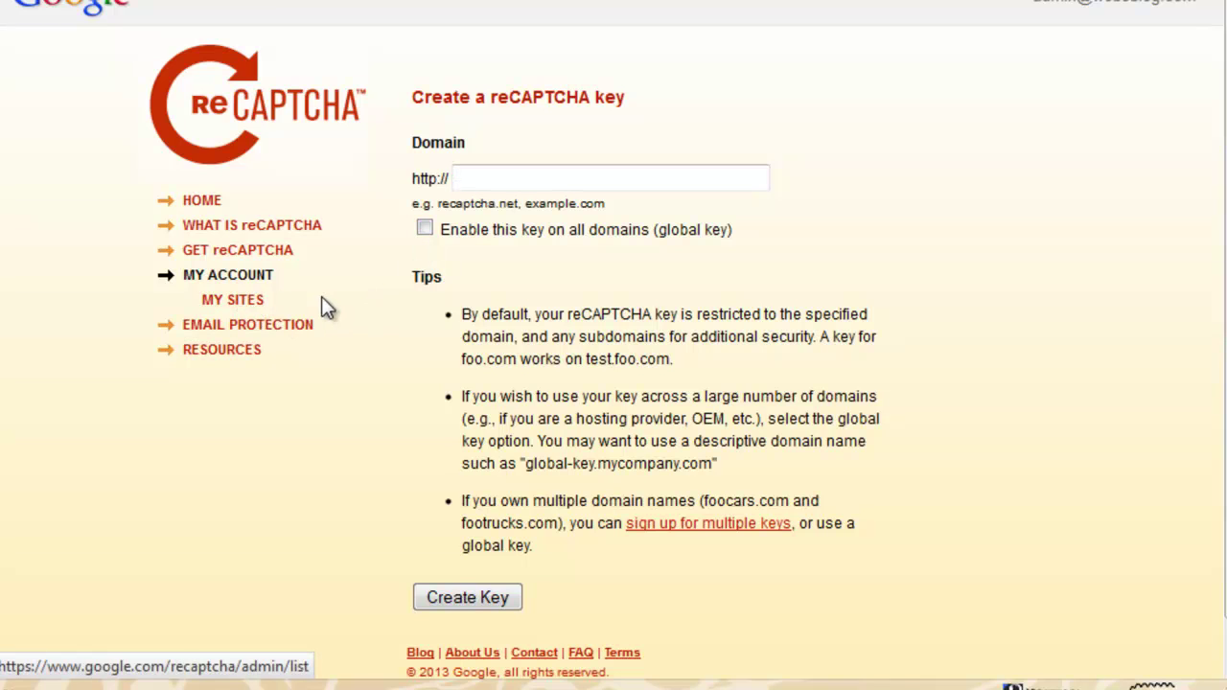
Open weboblog.com under MY SITES and select its Public Key string
{"action": "left_click", "coordinate": [245, 304]}
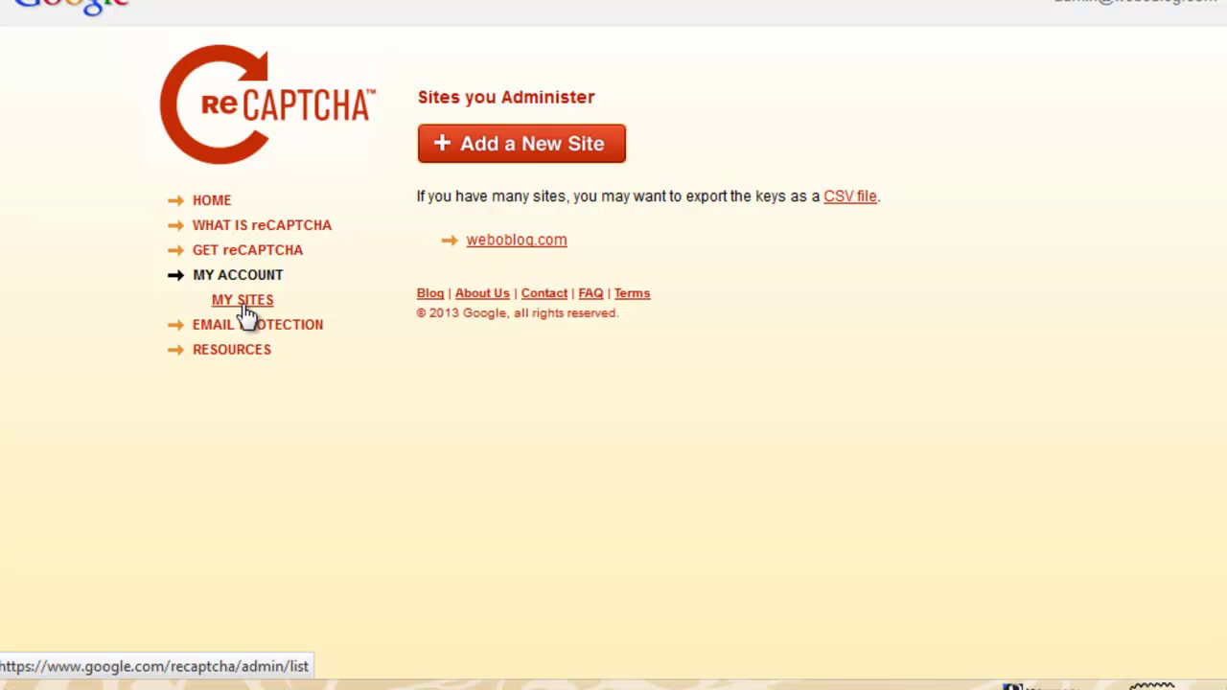
{"action": "left_click", "coordinate": [514, 243]}
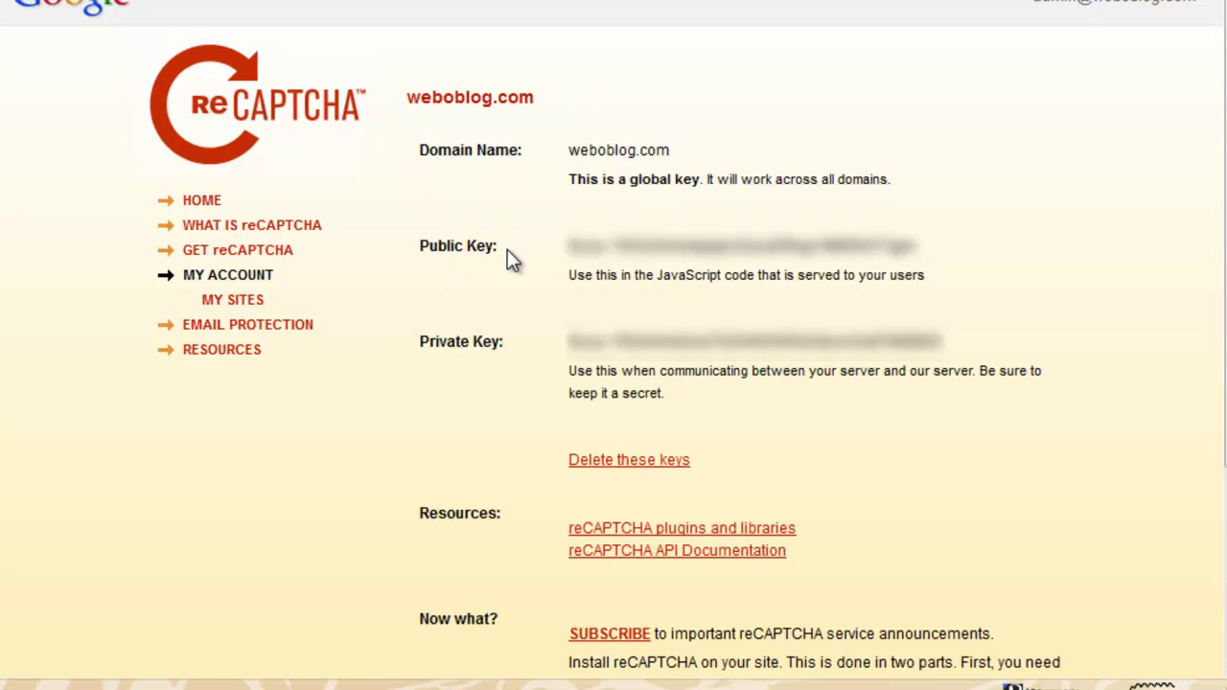
{"action": "left_click_drag", "start_coordinate": [568, 247], "coordinate": [921, 249]}
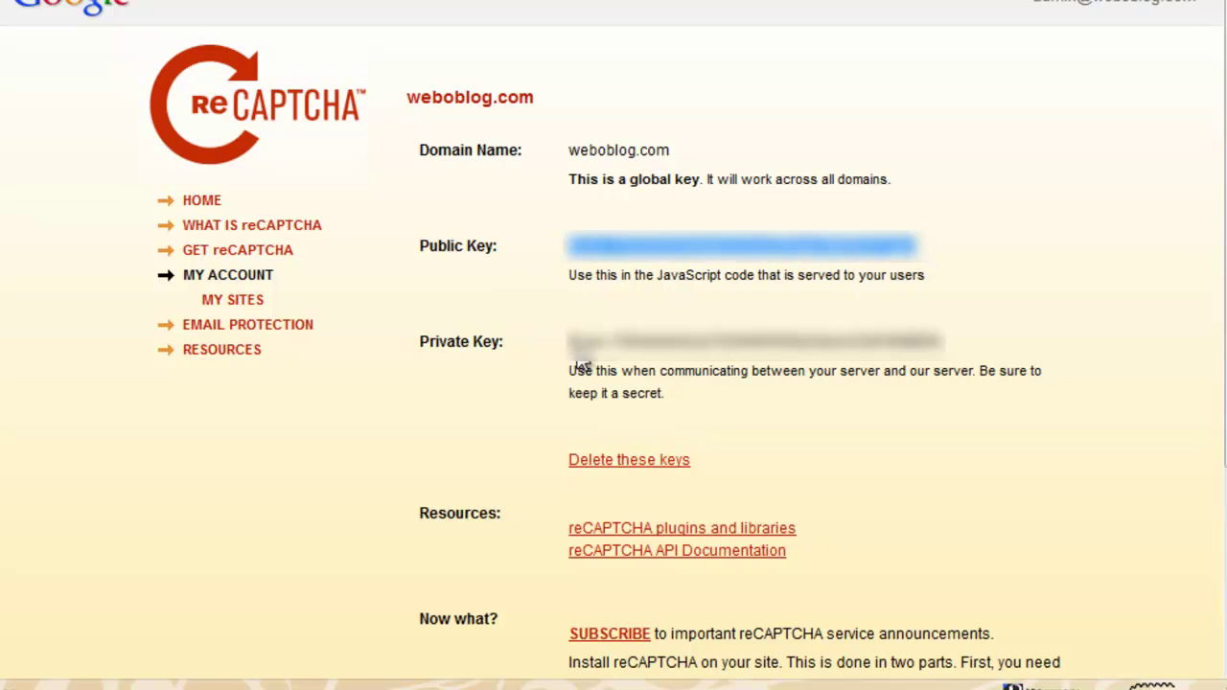
{"action": "left_click_drag", "start_coordinate": [565, 343], "coordinate": [943, 342]}
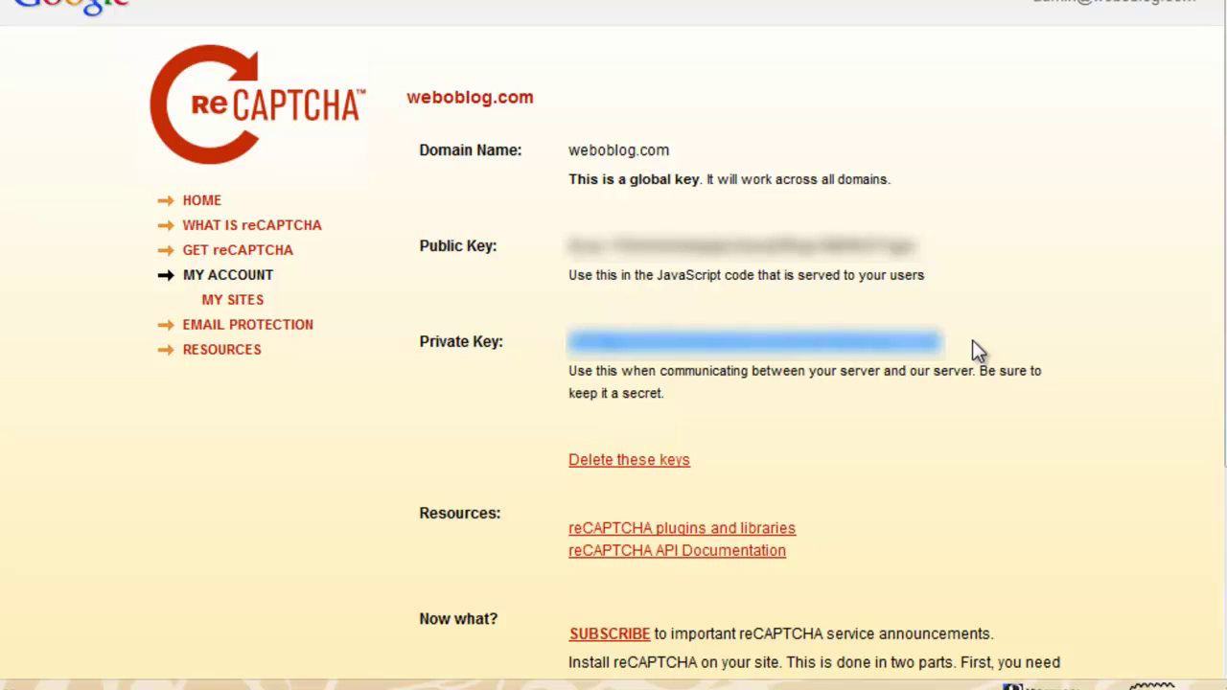
{"action": "left_click_drag", "start_coordinate": [937, 247], "coordinate": [568, 246]}
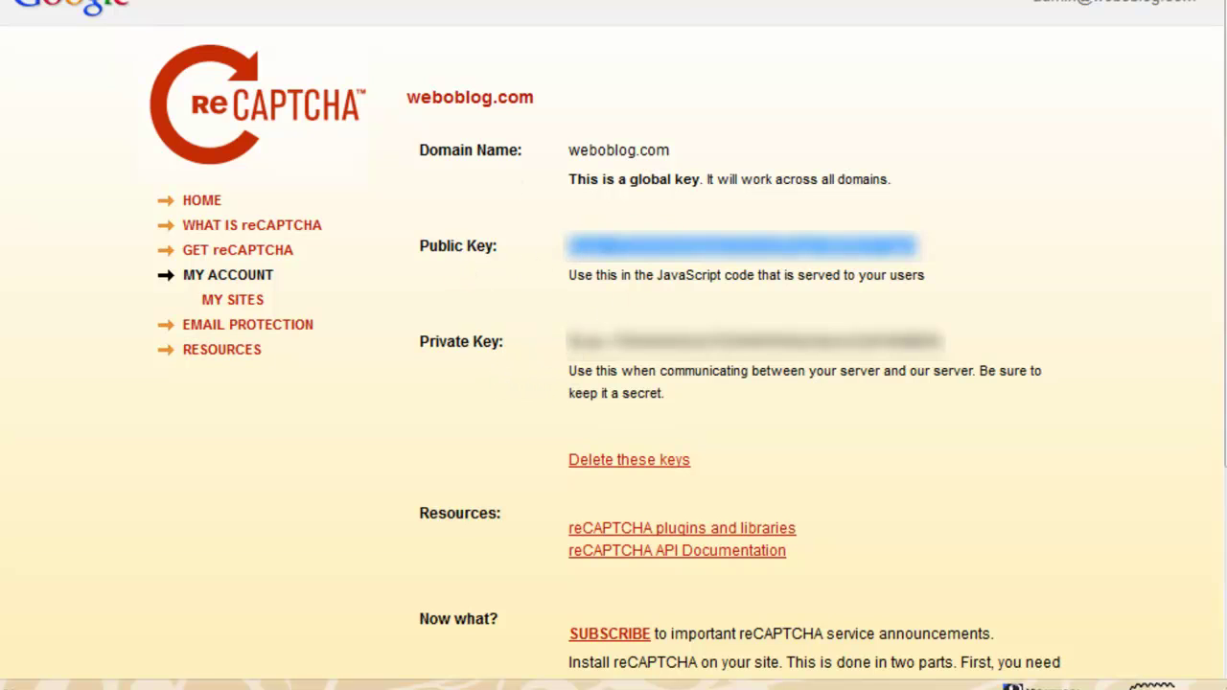
{"action": "left_click", "coordinate": [180, 3]}
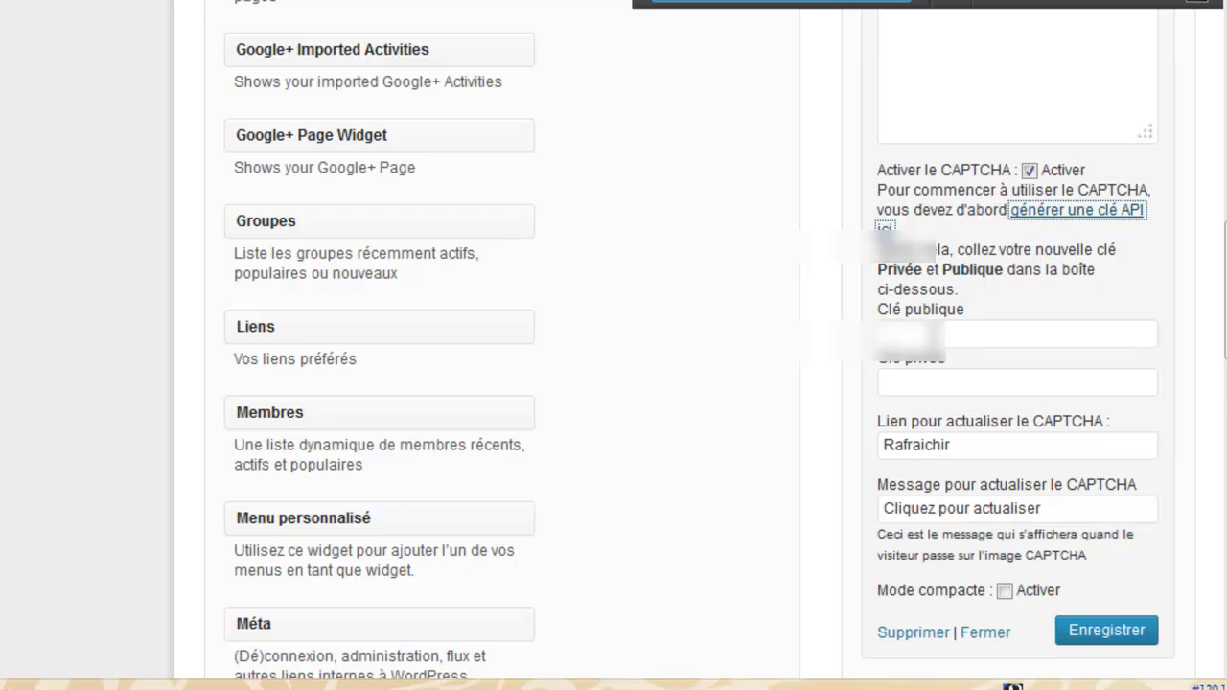
Copy the reCAPTCHA public key and paste it into the widget's Clé publique field
{"action": "left_click", "coordinate": [566, 10]}
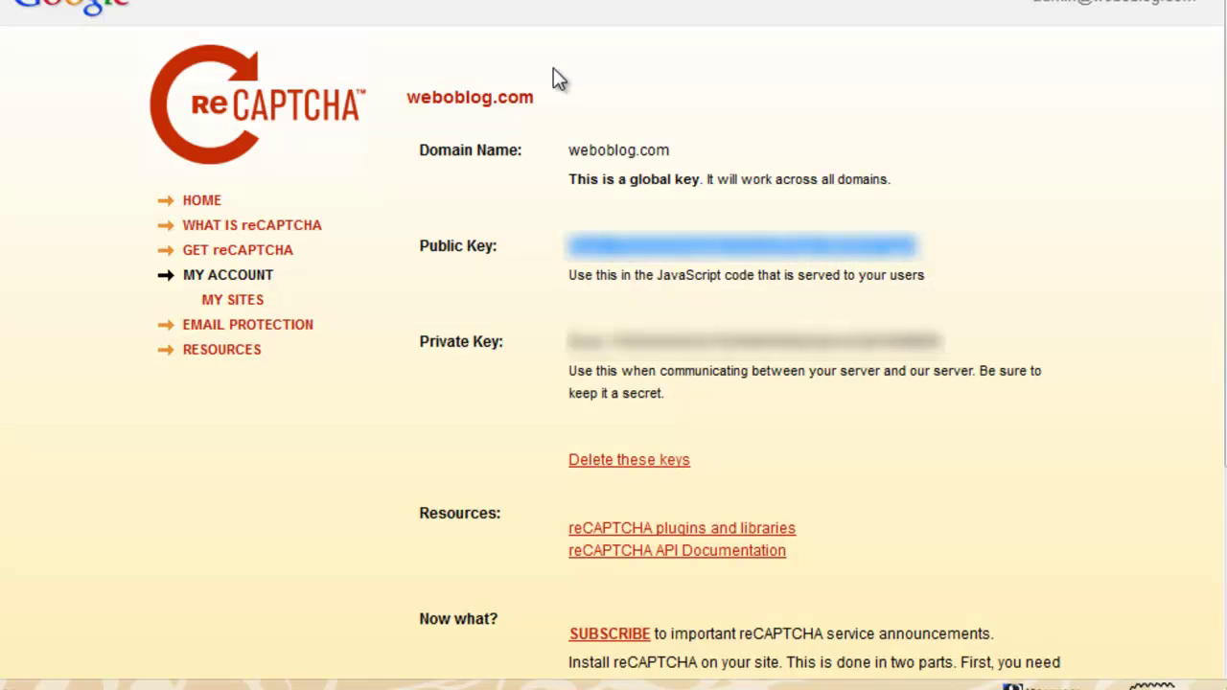
{"action": "right_click", "coordinate": [853, 248]}
{"action": "left_click", "coordinate": [876, 273]}
{"action": "key", "text": "ctrl+Tab"}
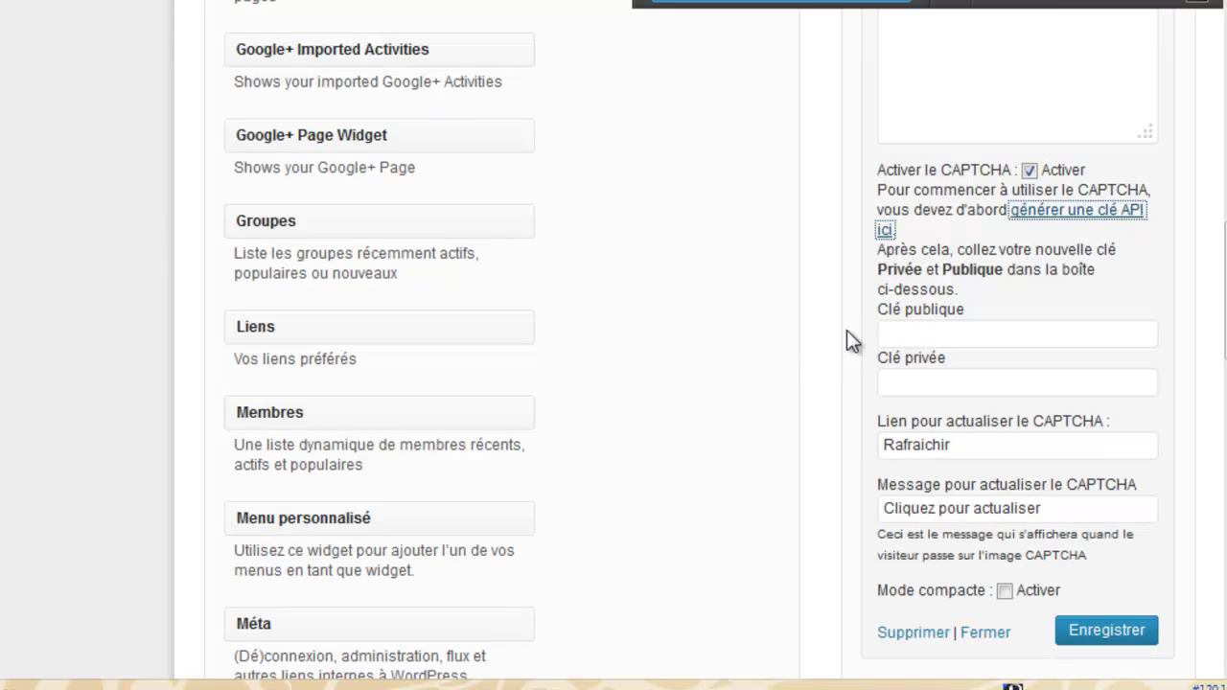
{"action": "left_click", "coordinate": [890, 334]}
{"action": "right_click", "coordinate": [891, 332]}
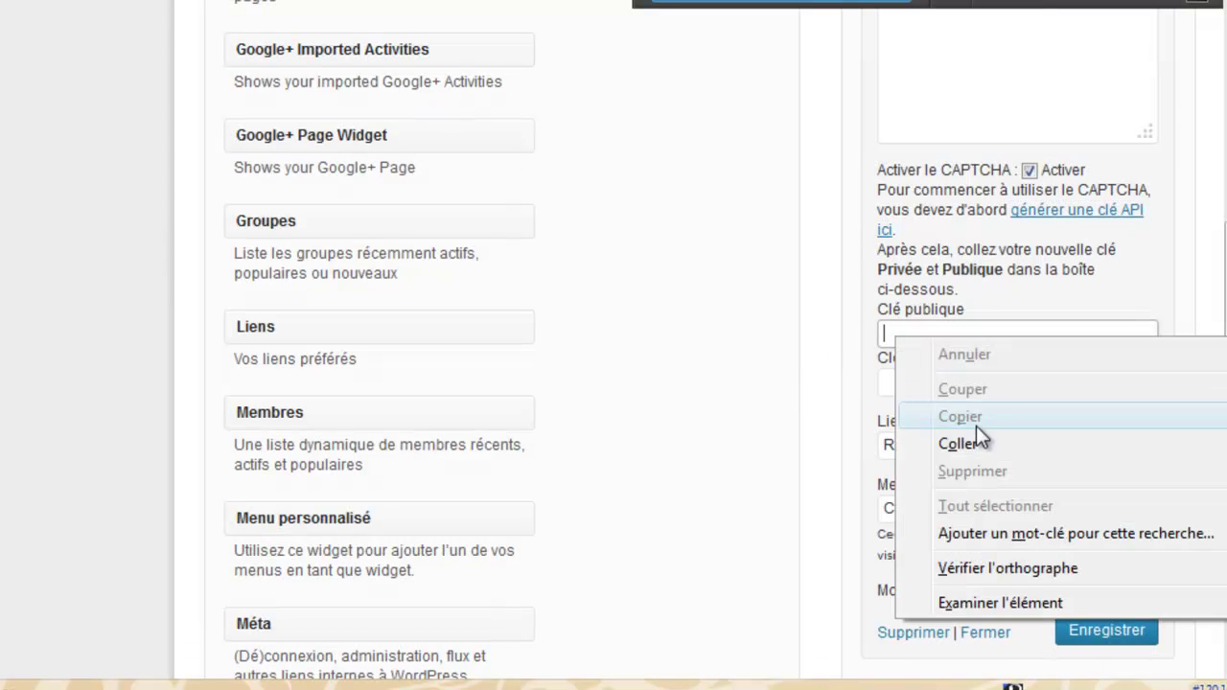
{"action": "left_click", "coordinate": [957, 443]}
{"action": "left_click", "coordinate": [632, 227]}
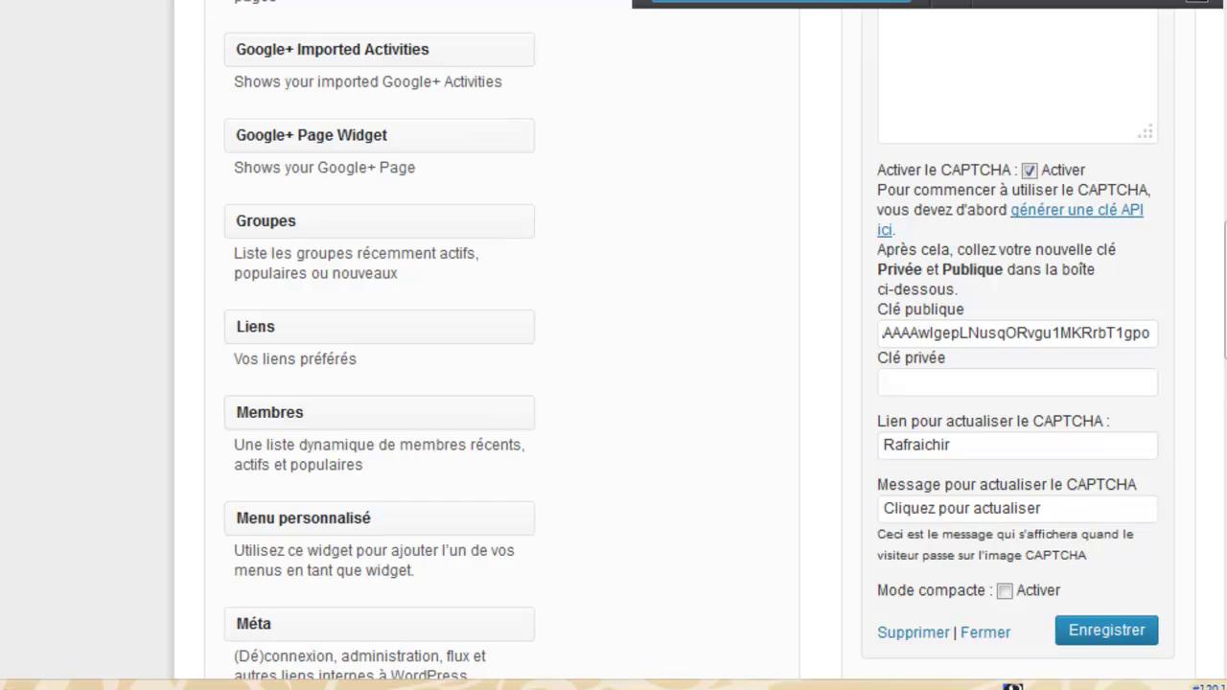
Select and copy the weboblog.com private key from the reCAPTCHA page
{"action": "key", "text": "ctrl+Tab"}
{"action": "left_click_drag", "start_coordinate": [569, 347], "coordinate": [919, 345]}
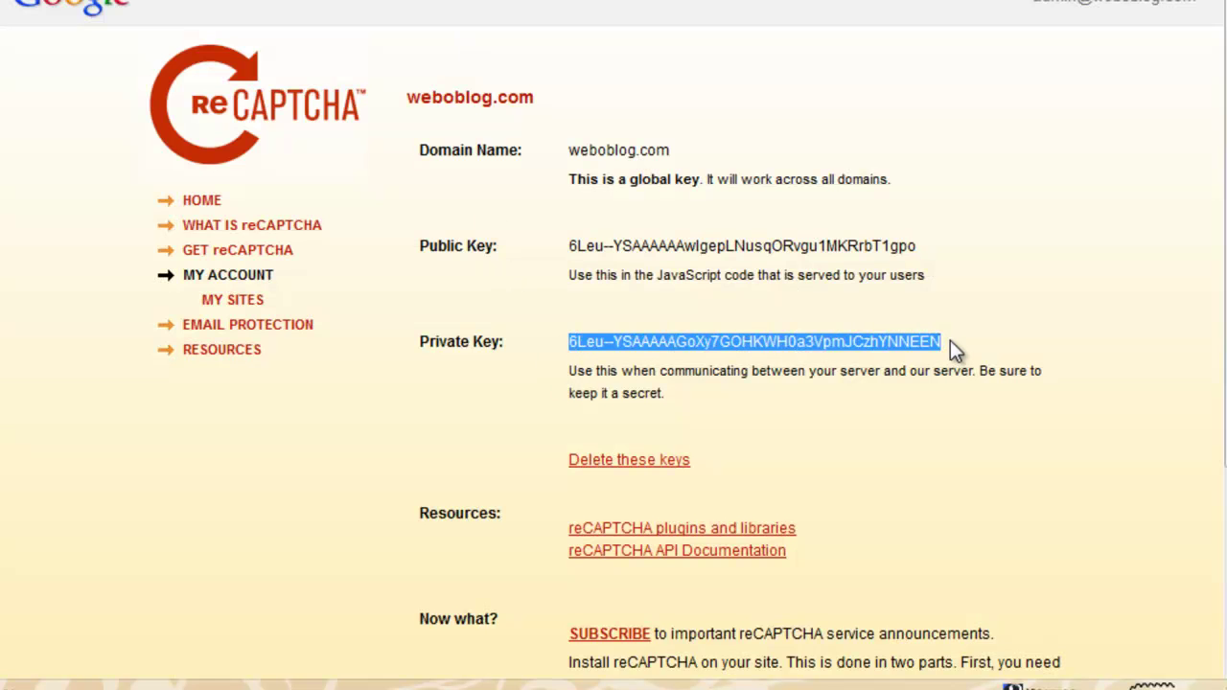
{"action": "right_click", "coordinate": [792, 341]}
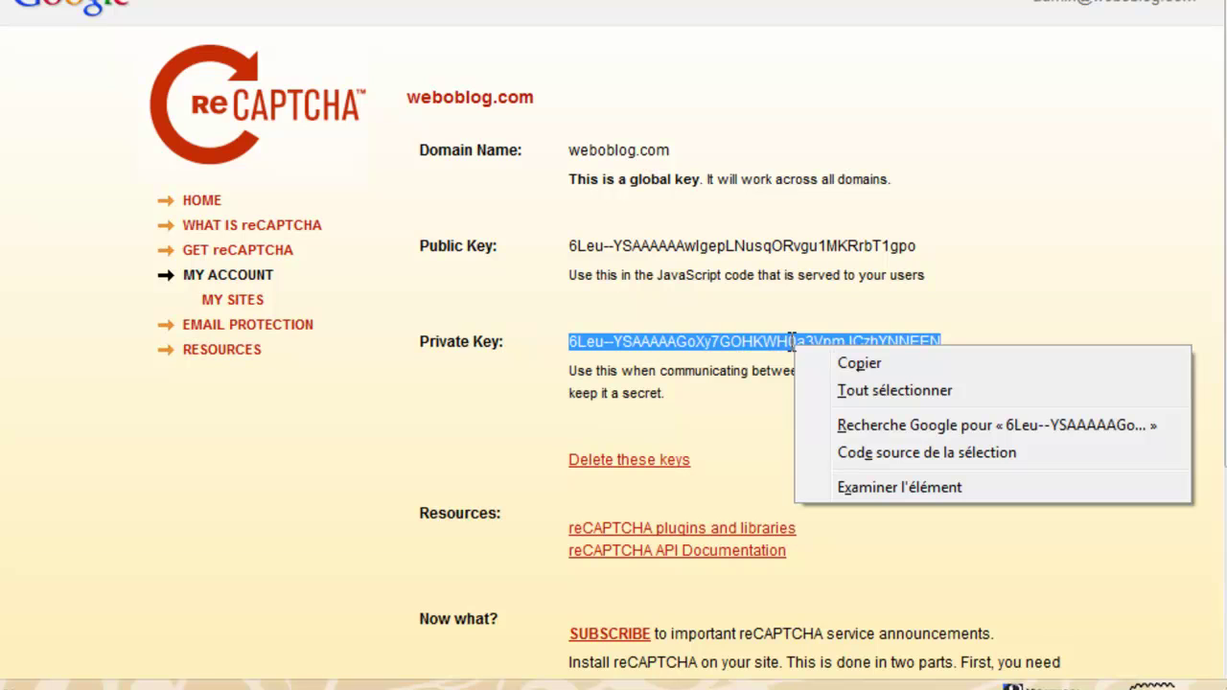
{"action": "left_click", "coordinate": [843, 364]}
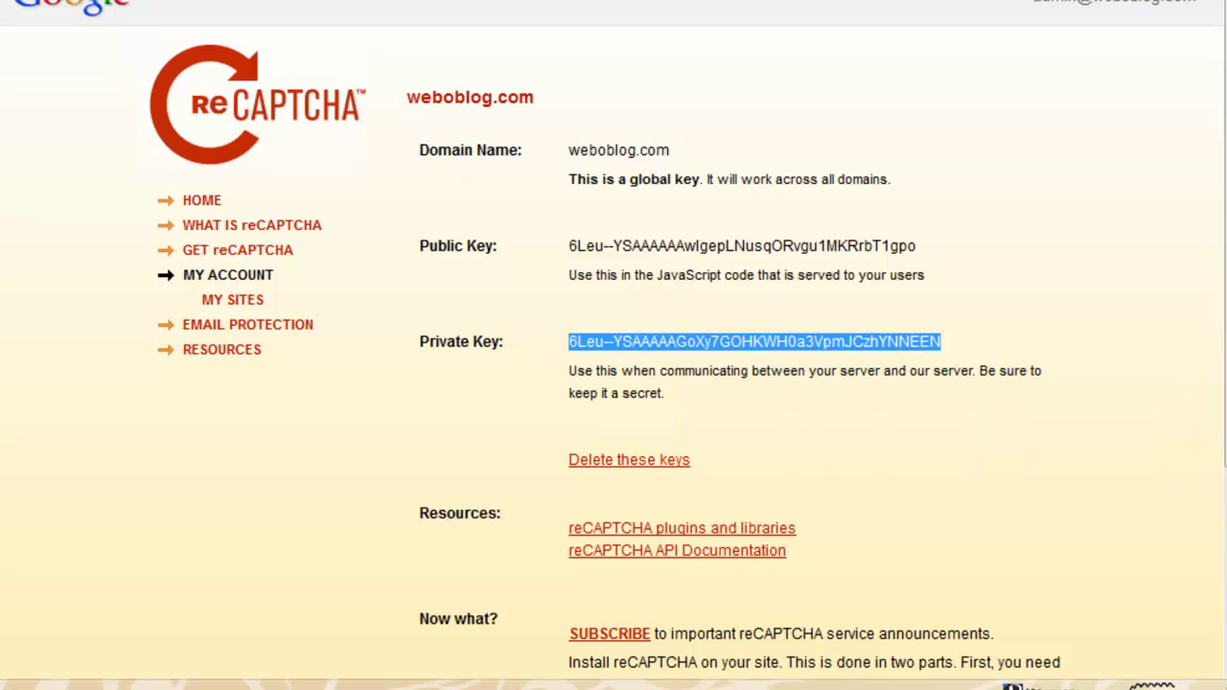
{"action": "key", "text": "ctrl+Tab"}
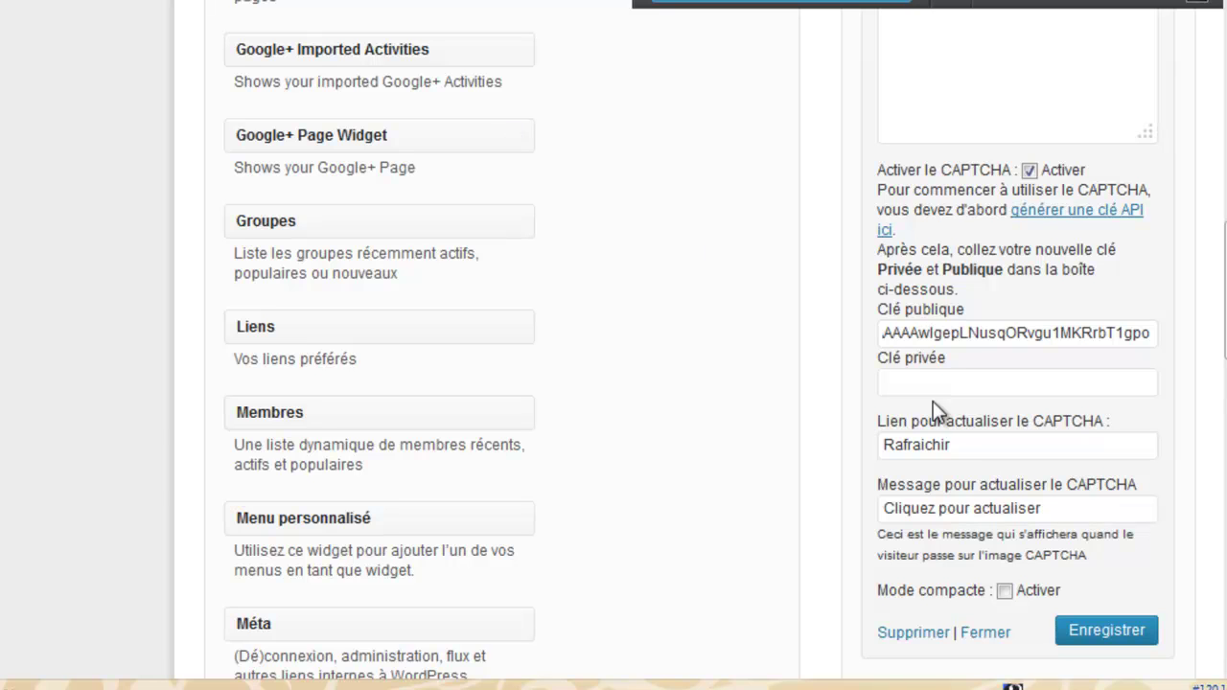
Paste the reCAPTCHA private key into Clé privée and save the widget with Enregistrer
{"action": "left_click", "coordinate": [915, 380]}
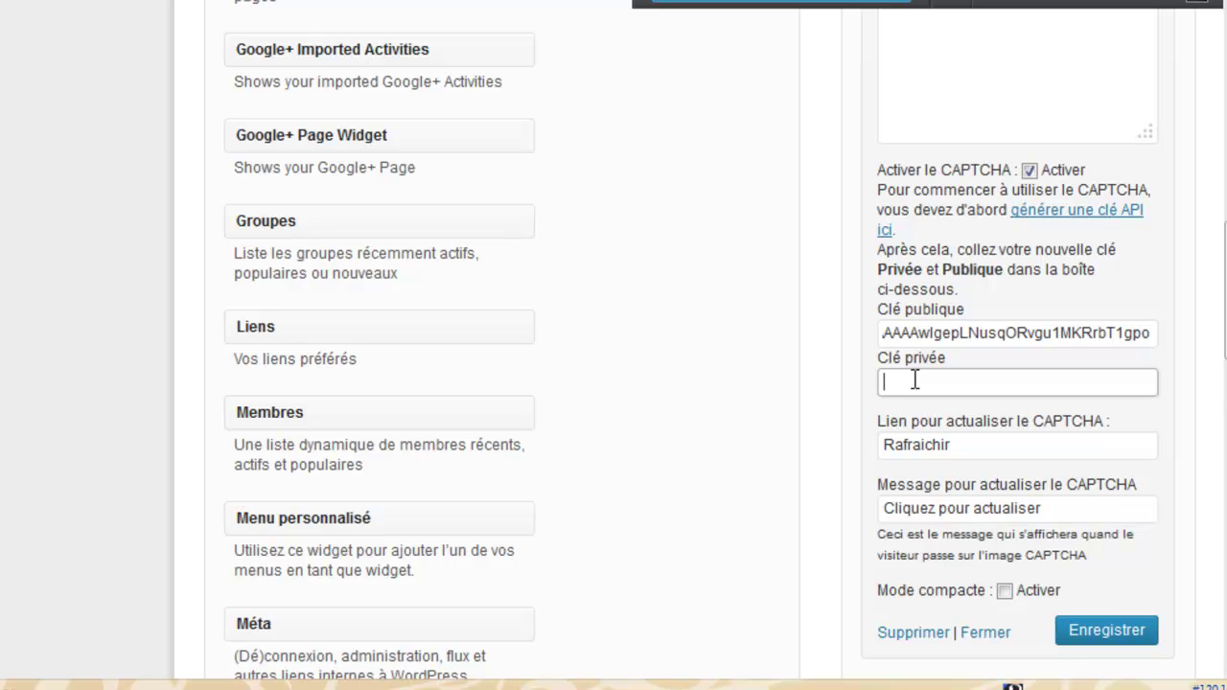
{"action": "right_click", "coordinate": [916, 379]}
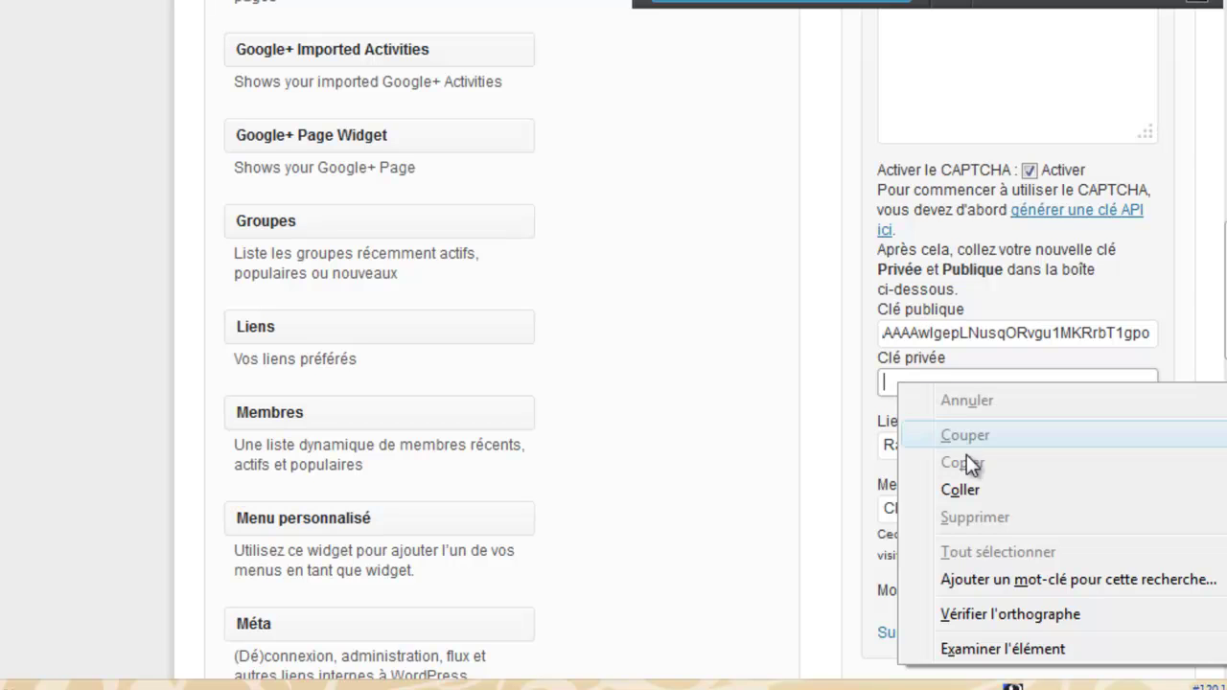
{"action": "left_click", "coordinate": [963, 491]}
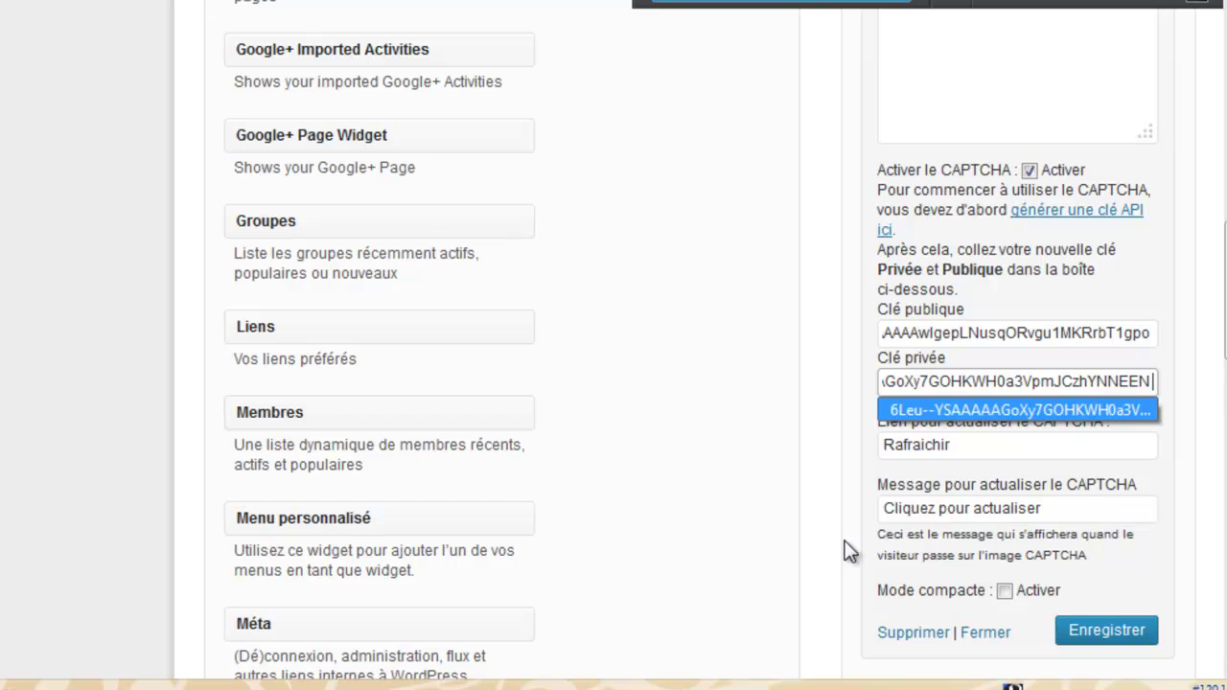
{"action": "left_click", "coordinate": [834, 503]}
{"action": "left_click", "coordinate": [924, 445]}
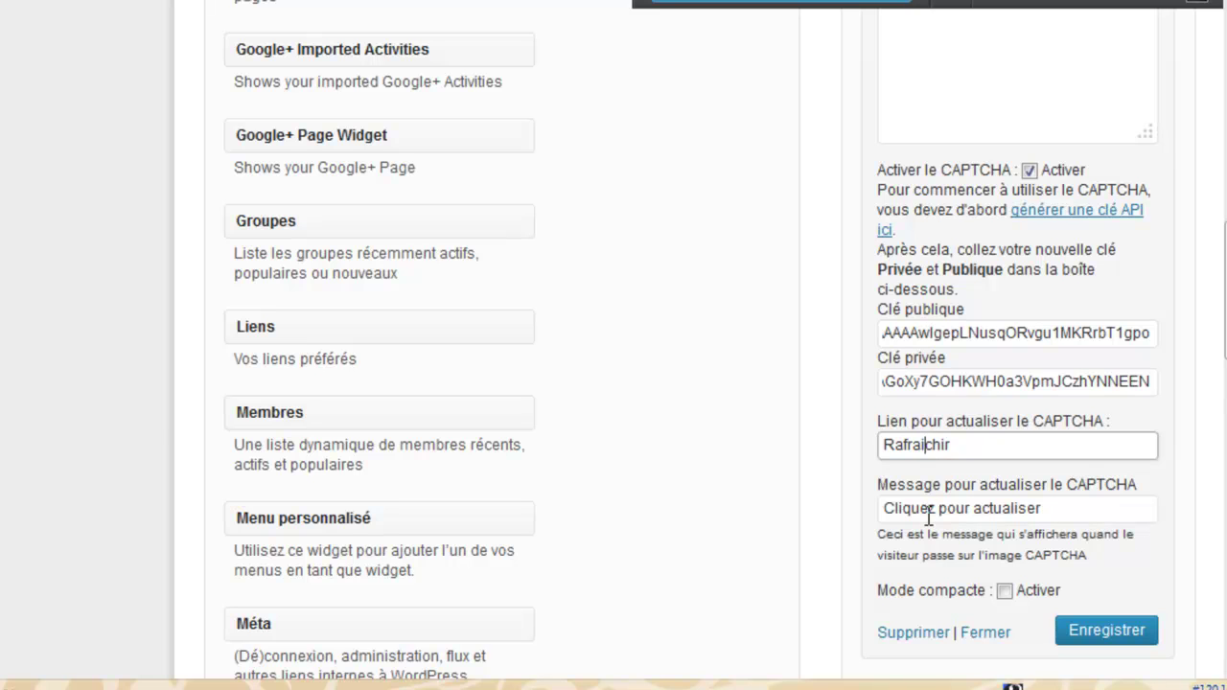
{"action": "left_click", "coordinate": [1121, 637]}
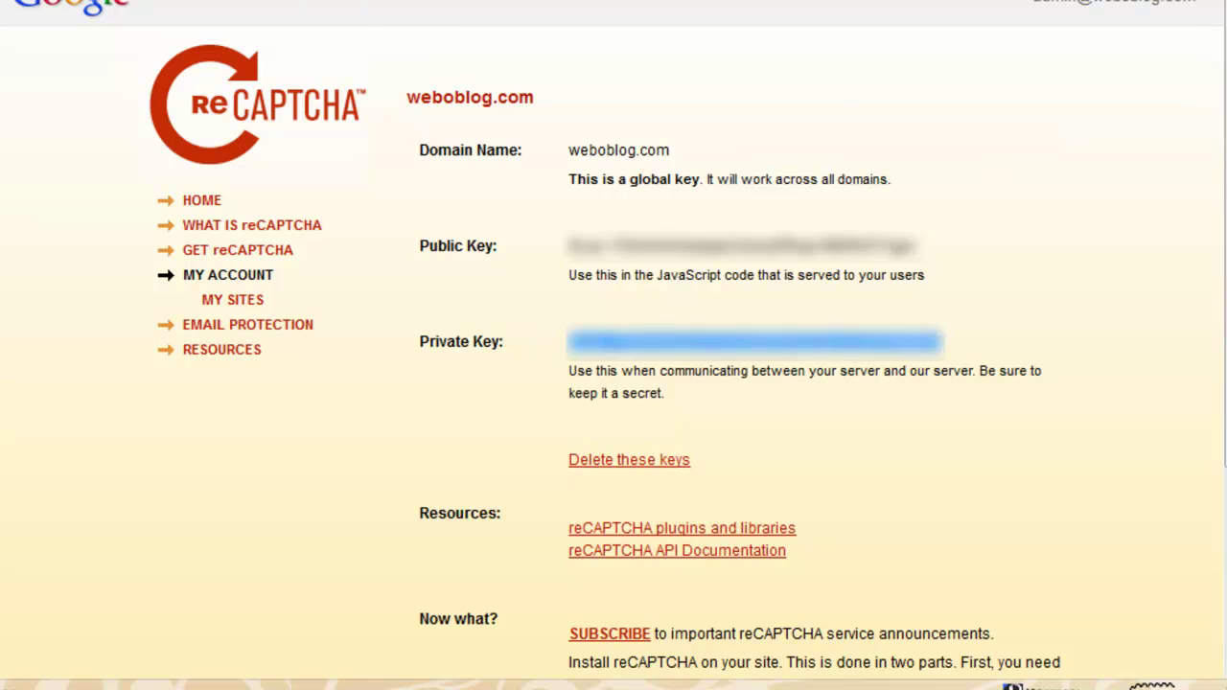
Go to the Blog de la meteo page and submit the contact form as a test
{"action": "left_click", "coordinate": [282, 10]}
{"action": "left_click", "coordinate": [838, 8]}
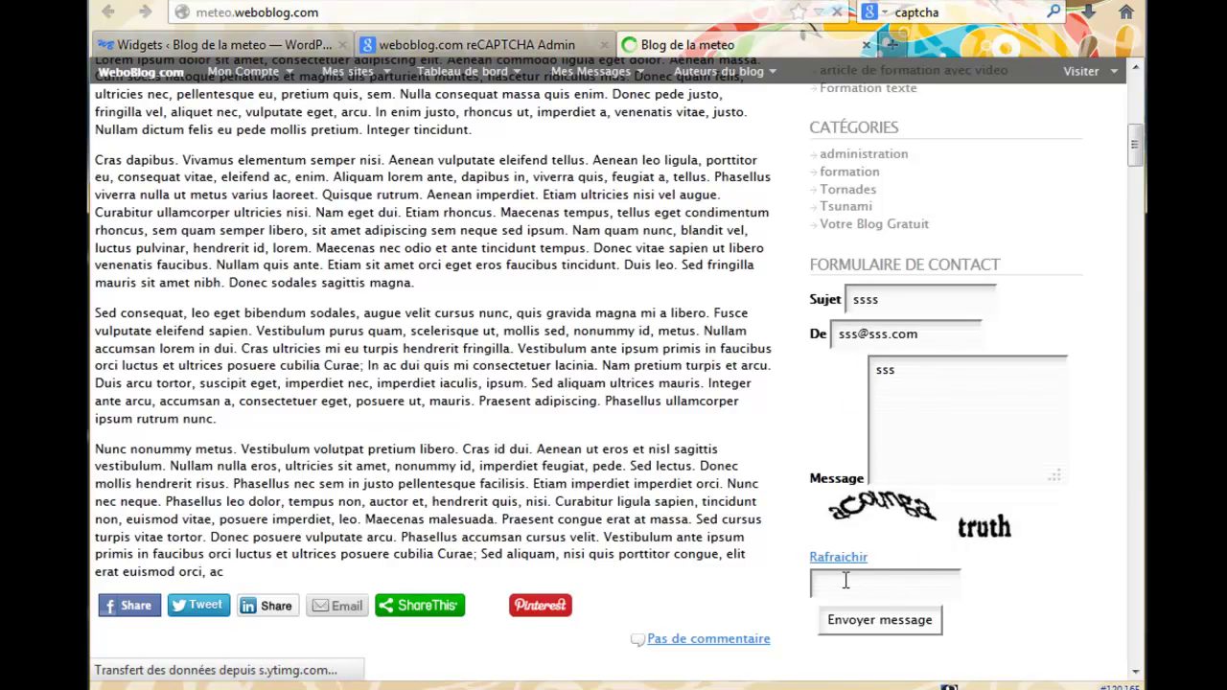
{"action": "left_click", "coordinate": [928, 622]}
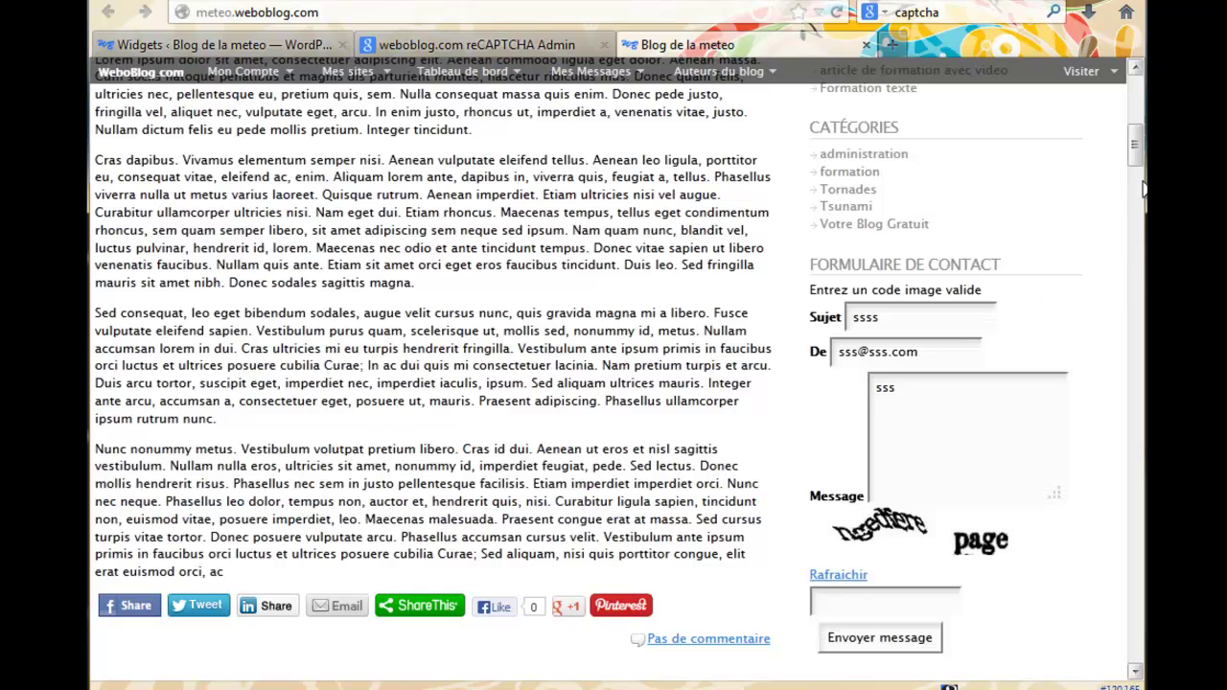
Refresh to a readable CAPTCHA, answer 'ssedcvi little' and send, confirming Message envoyé !
{"action": "scroll", "coordinate": [1138, 161], "scroll_direction": "down", "scroll_amount": 1}
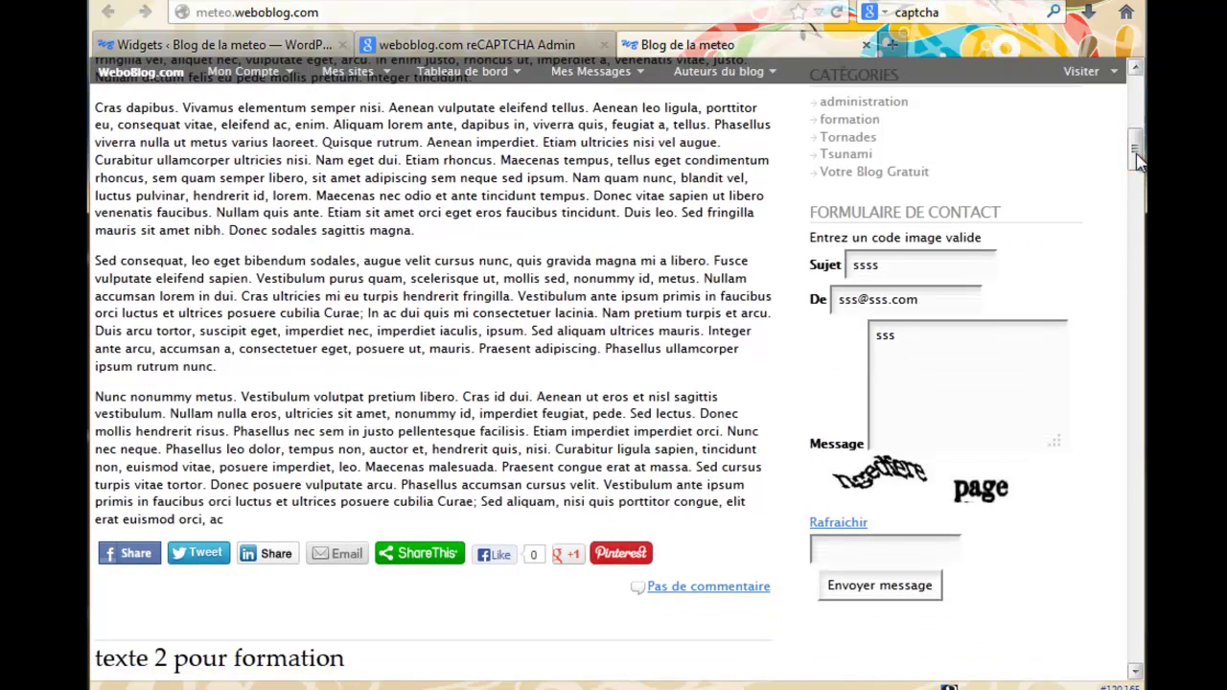
{"action": "double_click", "coordinate": [841, 524]}
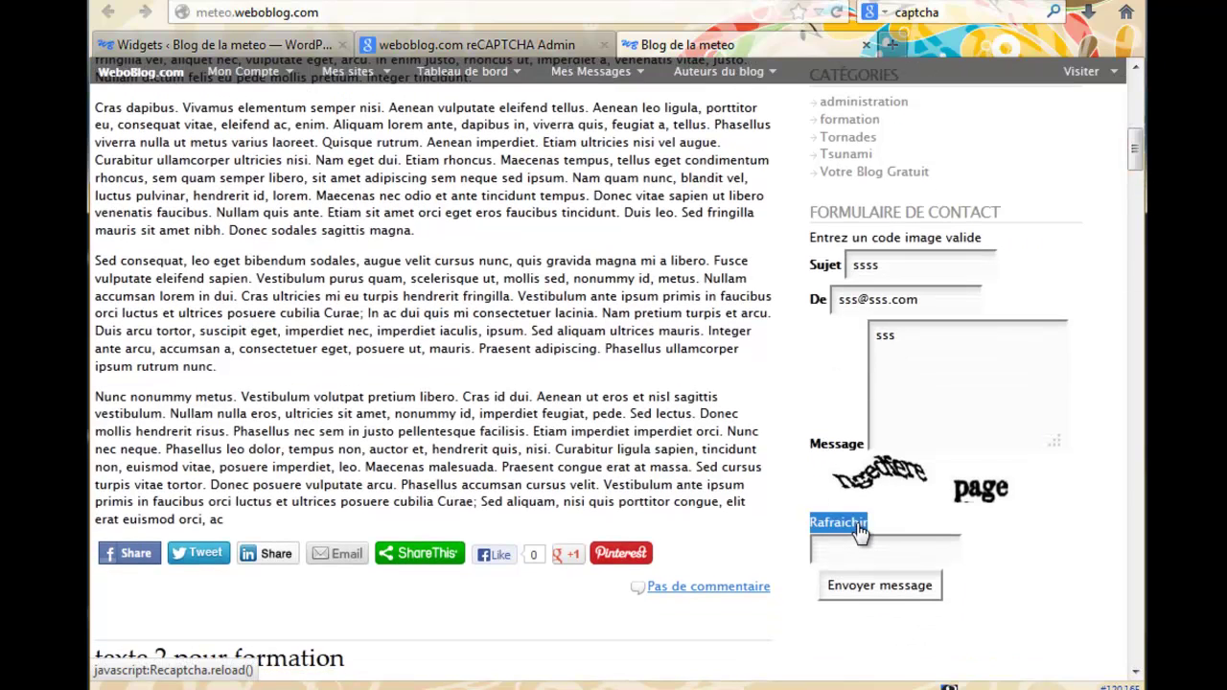
{"action": "left_click", "coordinate": [858, 532]}
{"action": "left_click", "coordinate": [859, 533]}
{"action": "left_click", "coordinate": [858, 533]}
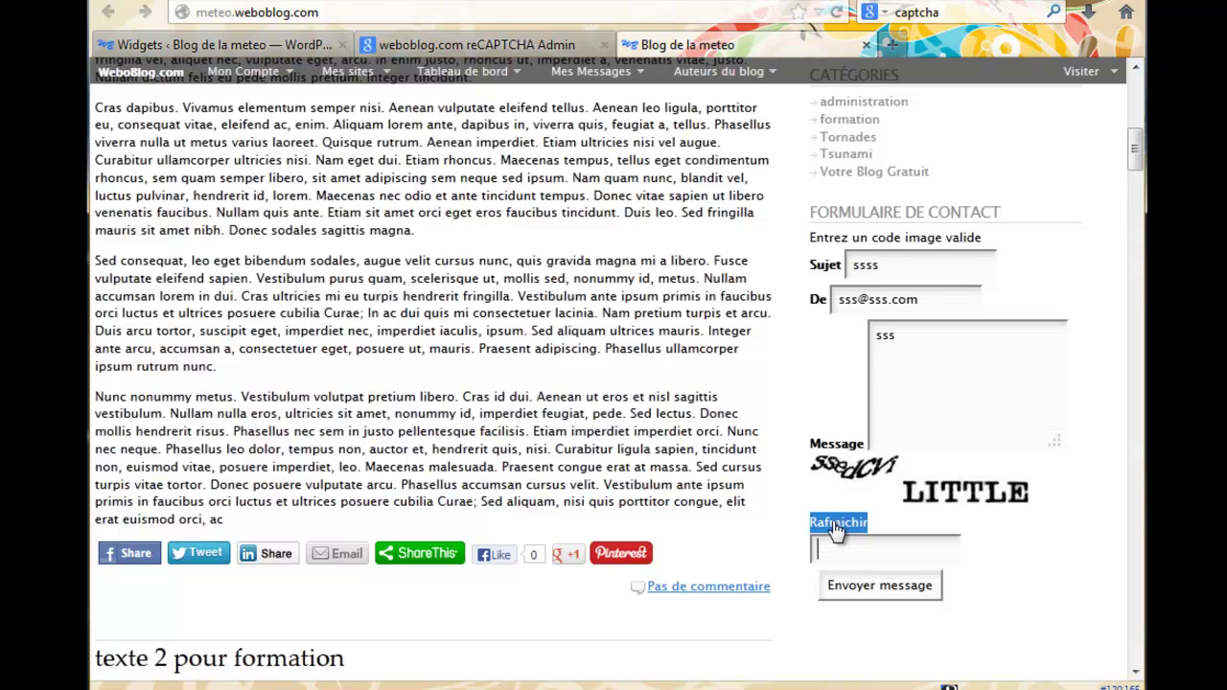
{"action": "left_click", "coordinate": [843, 542]}
{"action": "type", "text": "ssedcvi little"}
{"action": "left_click", "coordinate": [879, 585]}
{"action": "left_click_drag", "start_coordinate": [810, 239], "coordinate": [915, 237]}
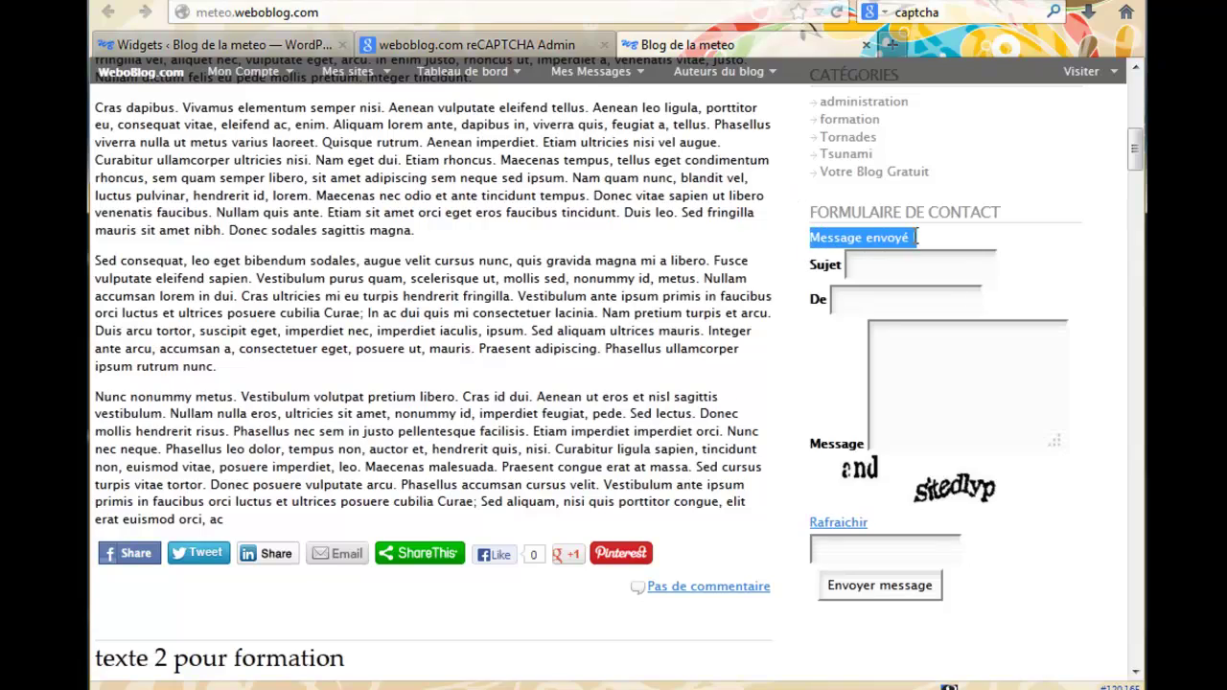